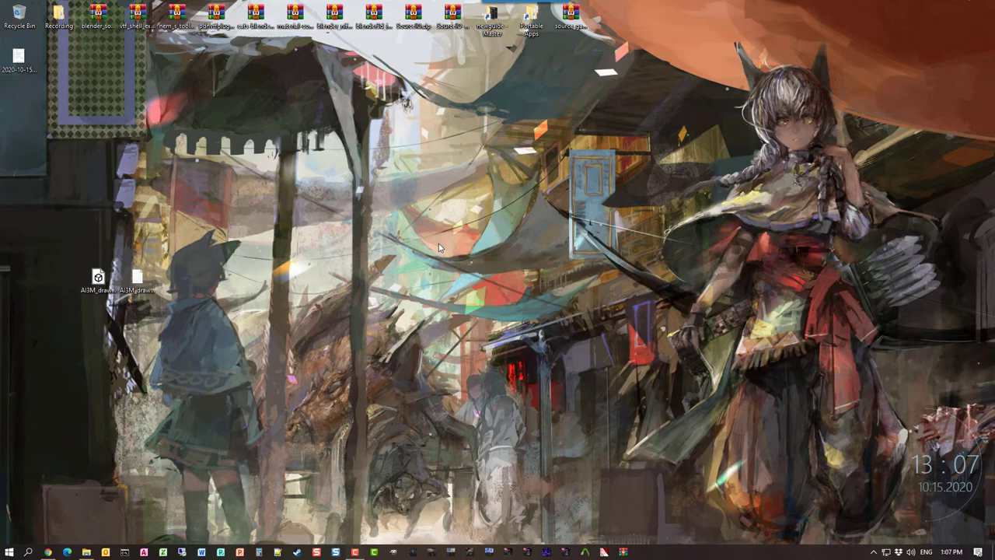
Launch GCFScape and Crowbar, tiling Crowbar in the desktop's upper-left quarter and GCFScape in the lower-left quarter
{"action": "left_click", "coordinate": [547, 553]}
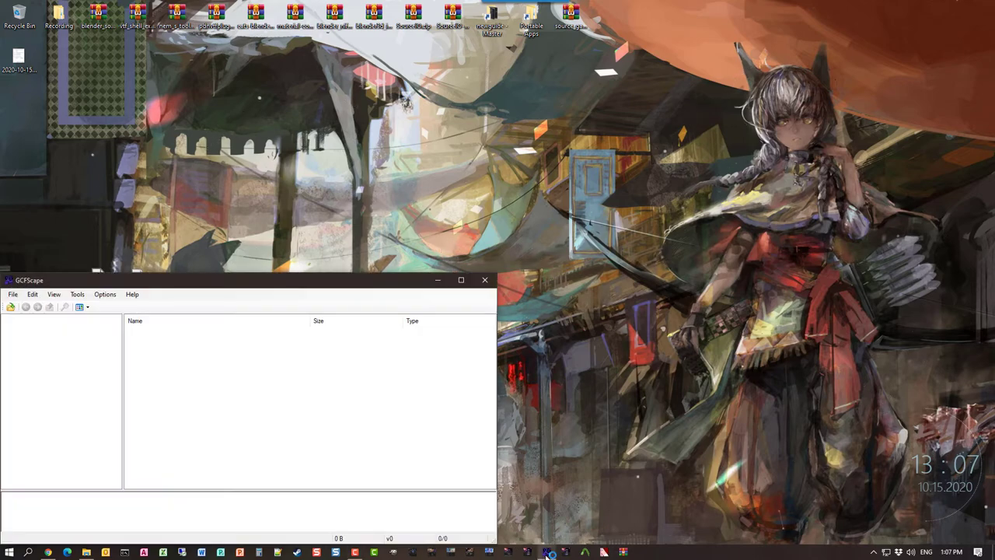
{"action": "left_click", "coordinate": [589, 551]}
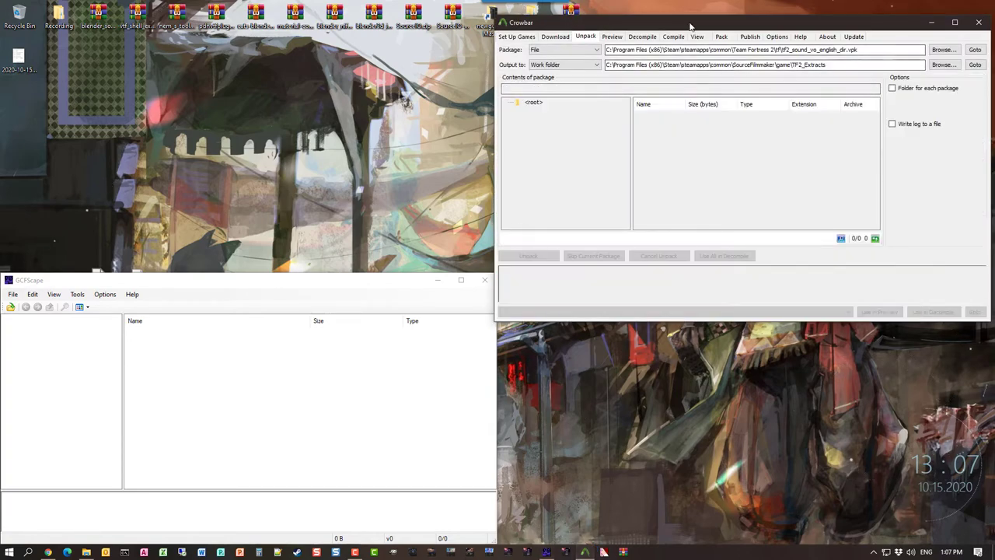
{"action": "left_click_drag", "start_coordinate": [690, 27], "coordinate": [0, 2]}
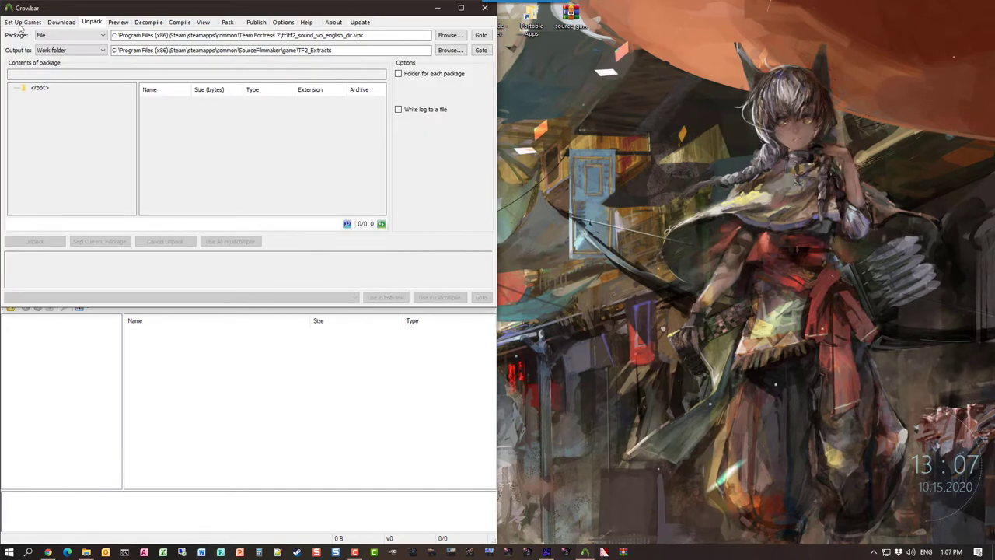
{"action": "left_click", "coordinate": [268, 342]}
{"action": "left_click_drag", "start_coordinate": [289, 282], "coordinate": [2, 556]}
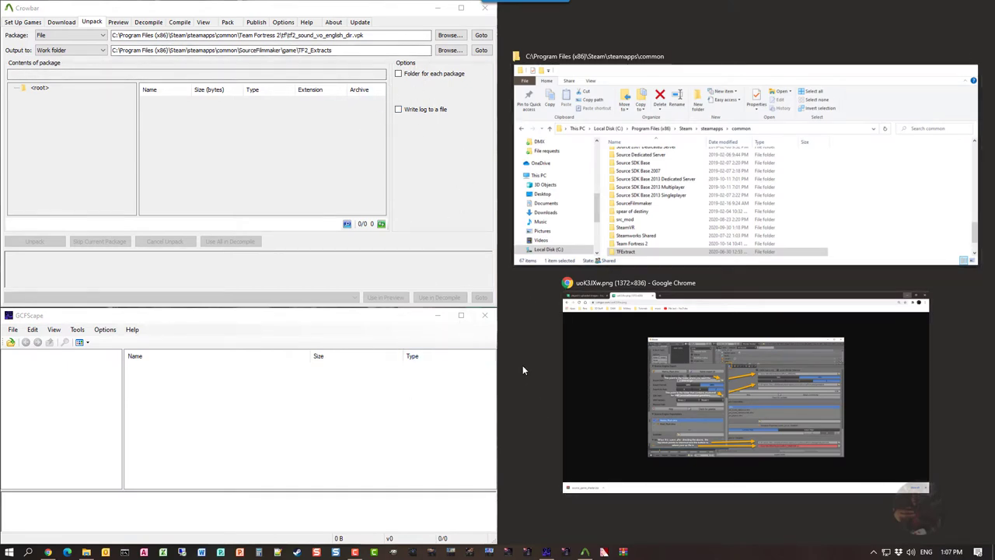
{"action": "left_click", "coordinate": [538, 335]}
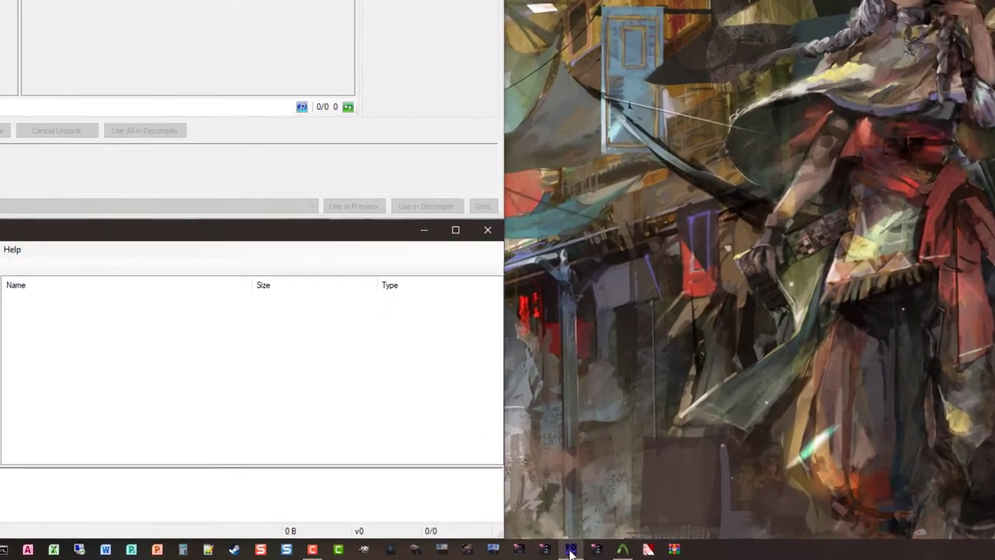
Open a second GCFScape window and tile it in the lower-right quarter of the desktop
{"action": "mouse_move", "coordinate": [547, 553]}
{"action": "right_click", "coordinate": [602, 550]}
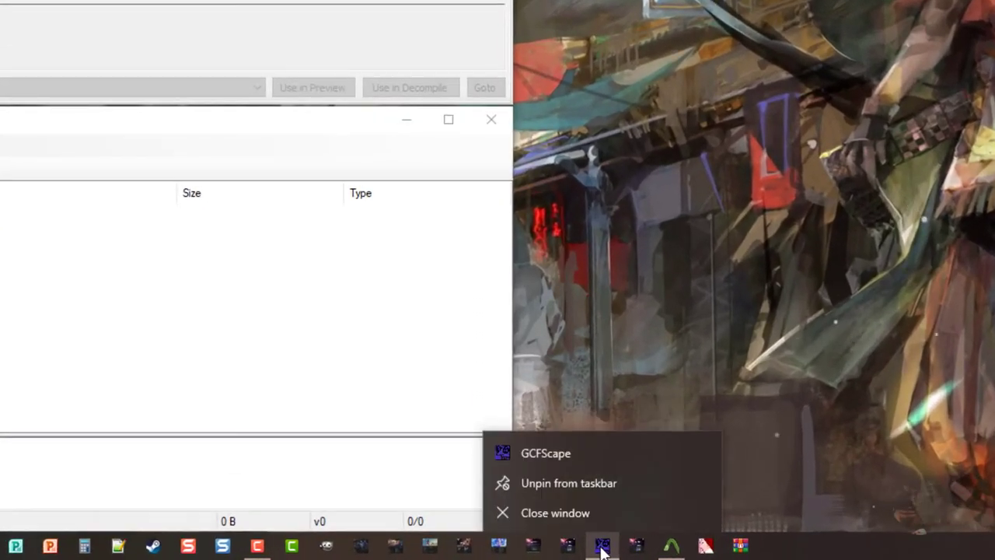
{"action": "left_click", "coordinate": [566, 454]}
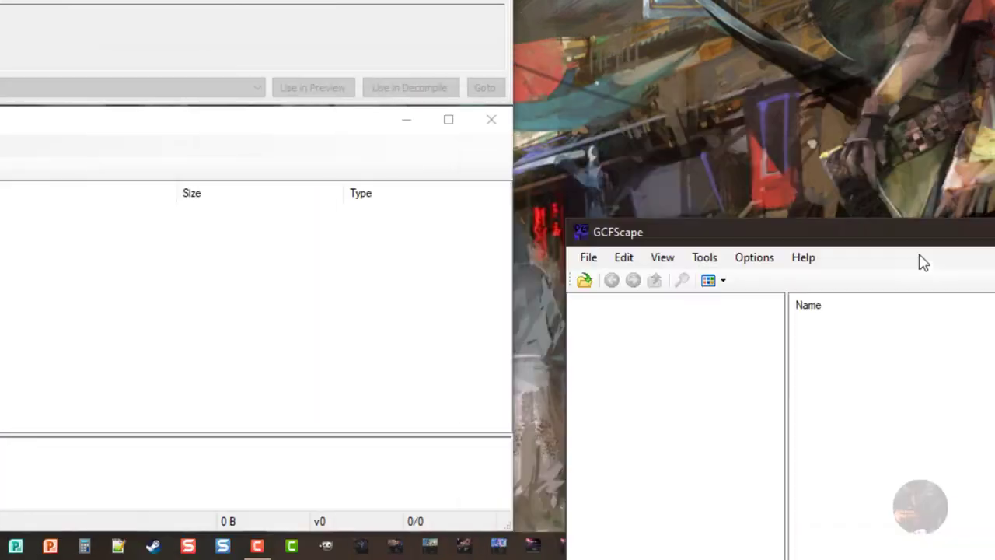
{"action": "key", "text": "super+Right"}
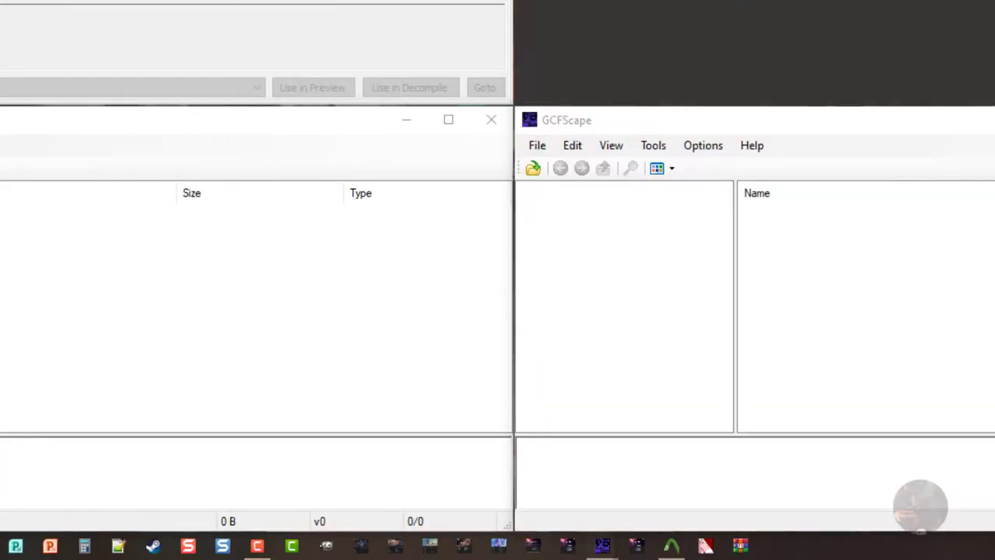
Start a second Crowbar 0.68 instance and tile it in the upper-right quarter of the desktop
{"action": "left_click", "coordinate": [671, 547]}
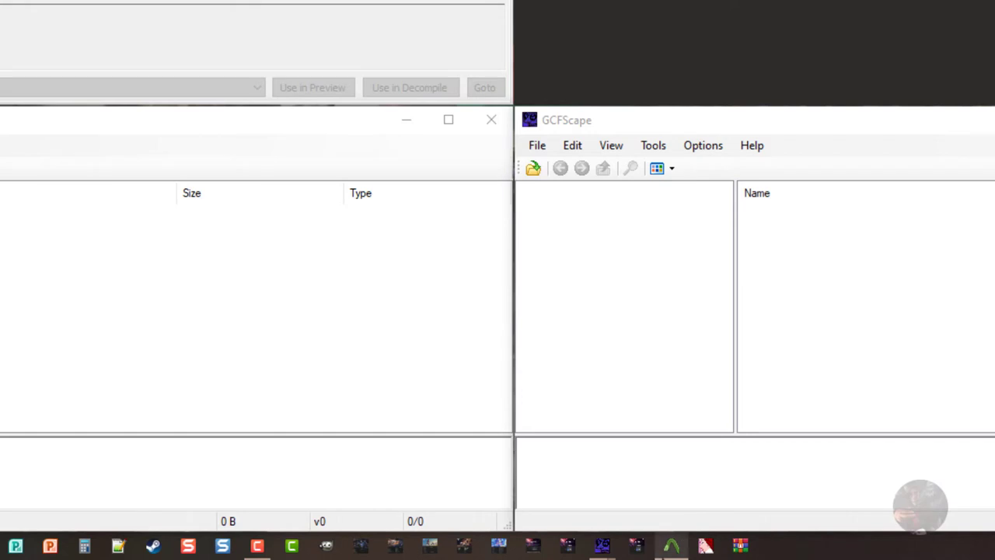
{"action": "right_click", "coordinate": [672, 546]}
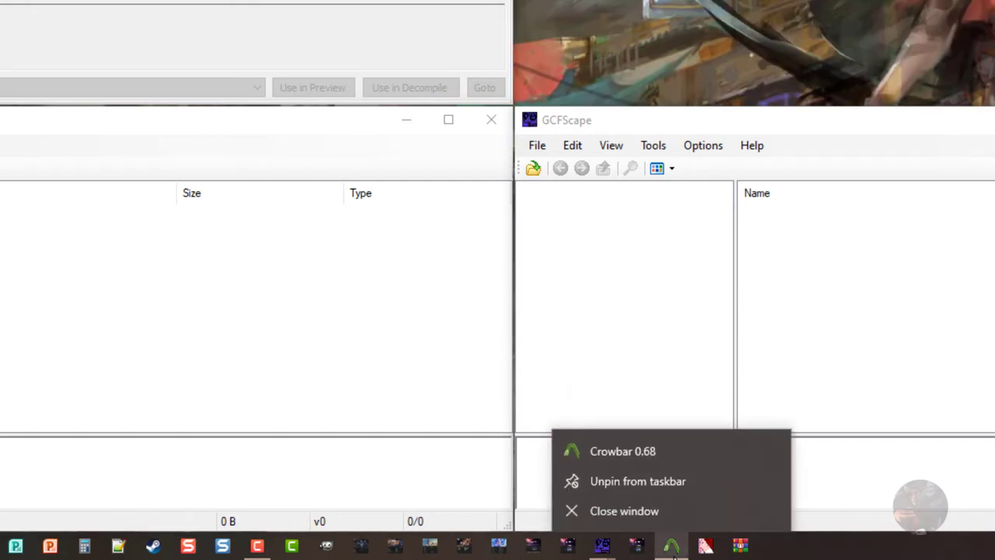
{"action": "left_click", "coordinate": [614, 450]}
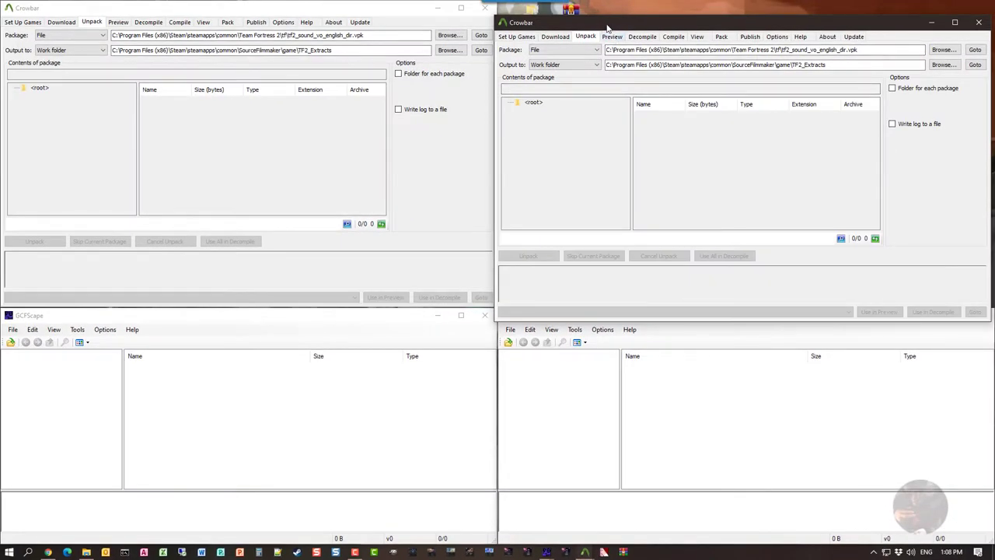
{"action": "left_click_drag", "start_coordinate": [608, 28], "coordinate": [992, 3]}
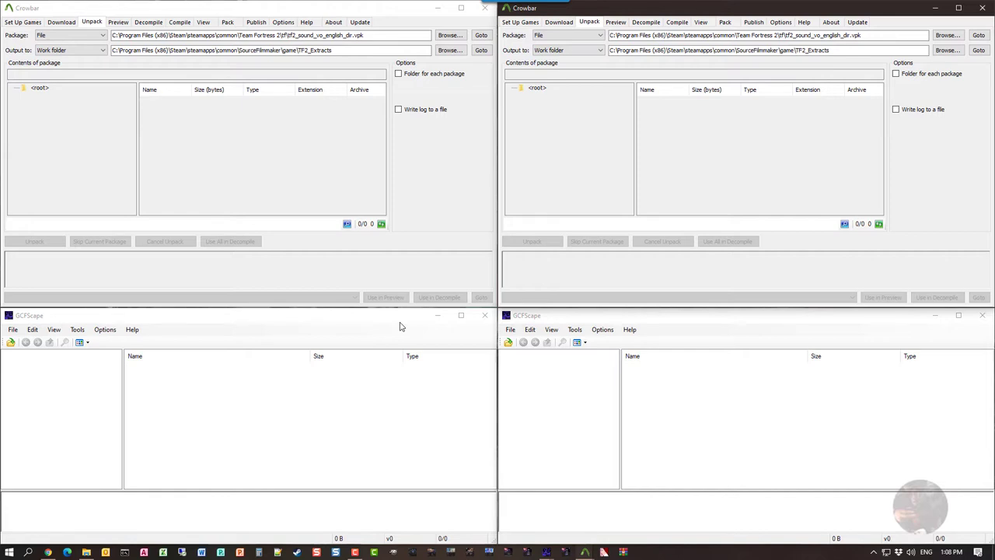
Switch to File Explorer and open the tf folder inside the Team Fortress 2 game directory
{"action": "left_click", "coordinate": [86, 552]}
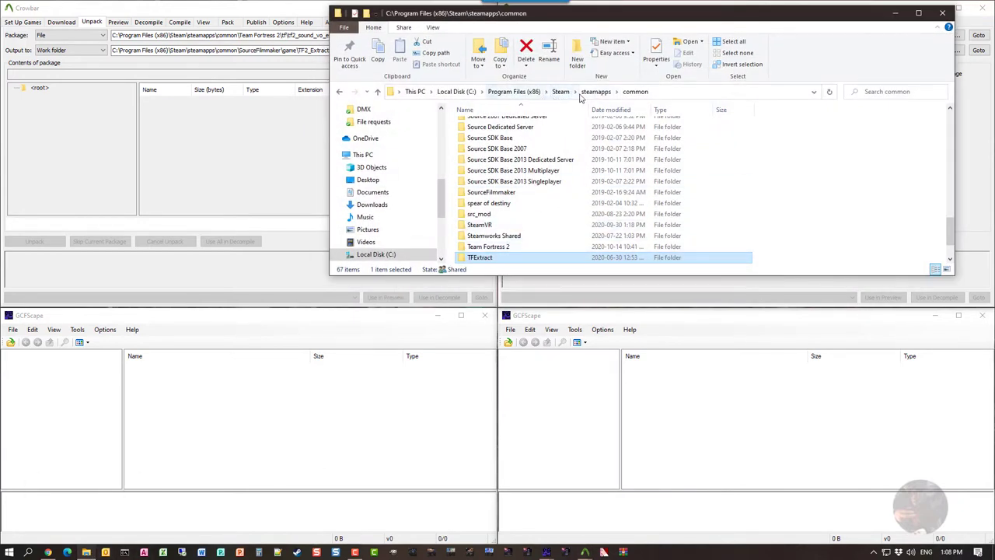
{"action": "scroll", "coordinate": [499, 212], "scroll_direction": "down", "scroll_amount": 2}
{"action": "left_click", "coordinate": [487, 204]}
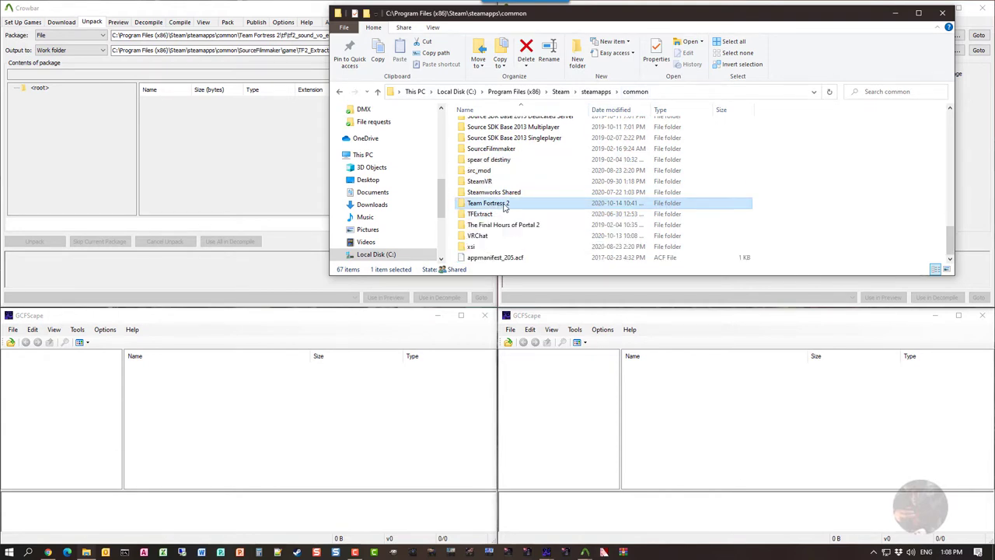
{"action": "double_click", "coordinate": [501, 206]}
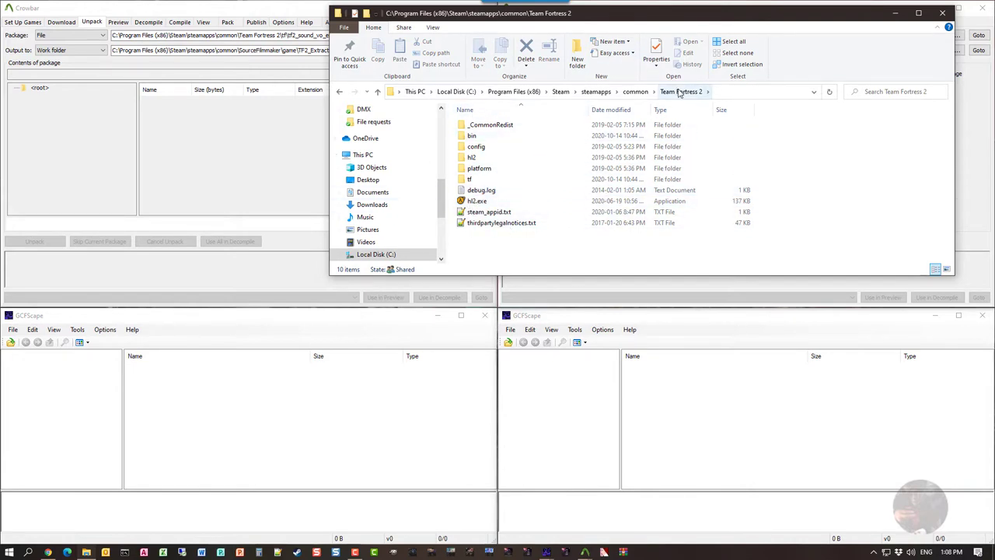
{"action": "double_click", "coordinate": [476, 180]}
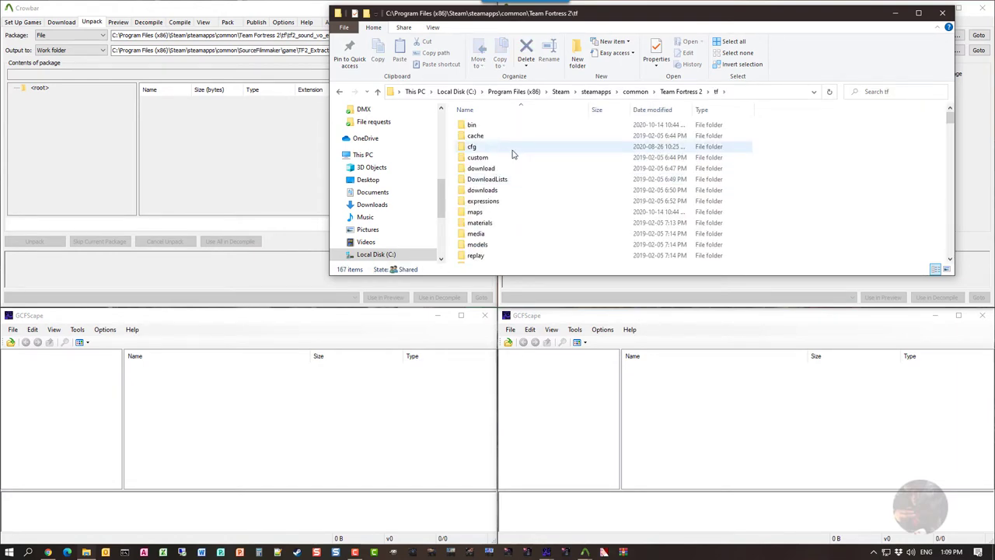
Look through the VPK archives in the tf folder and select the range from tf2_misc_000.vpk to tf2_textures_dir.vpk
{"action": "scroll", "coordinate": [512, 154], "scroll_direction": "down", "scroll_amount": 15}
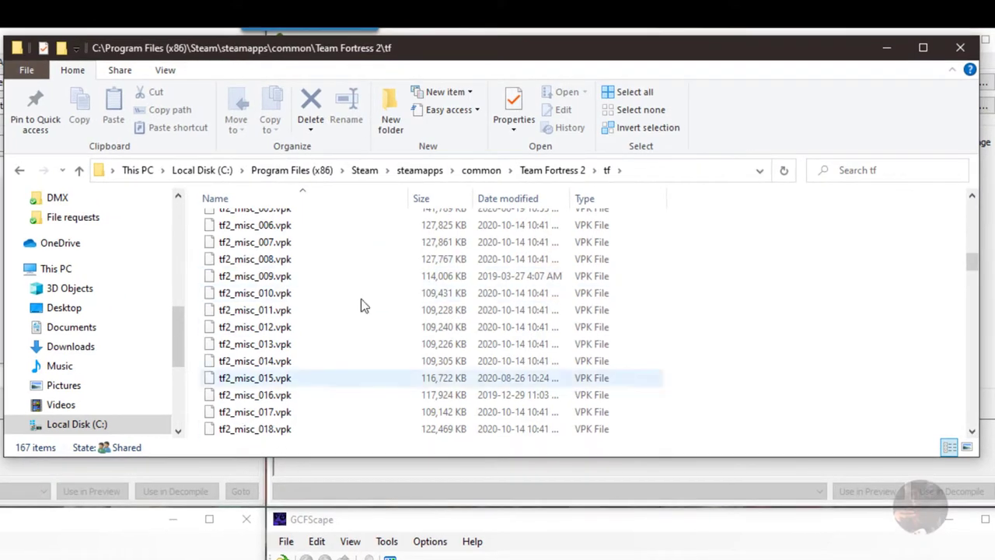
{"action": "scroll", "coordinate": [318, 327], "scroll_direction": "down", "scroll_amount": 20}
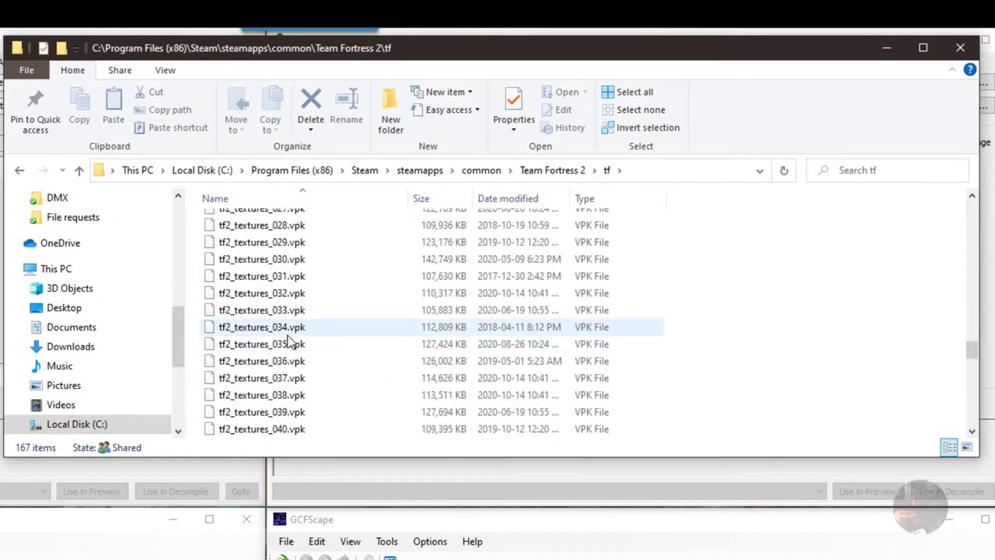
{"action": "scroll", "coordinate": [288, 342], "scroll_direction": "down", "scroll_amount": 16}
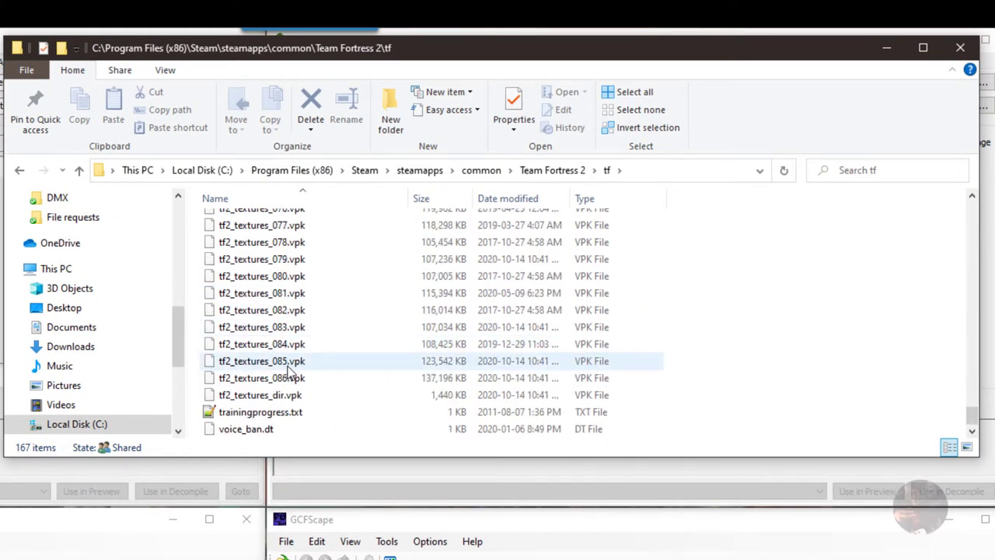
{"action": "scroll", "coordinate": [288, 371], "scroll_direction": "up", "scroll_amount": 10}
{"action": "scroll", "coordinate": [294, 336], "scroll_direction": "up", "scroll_amount": 8}
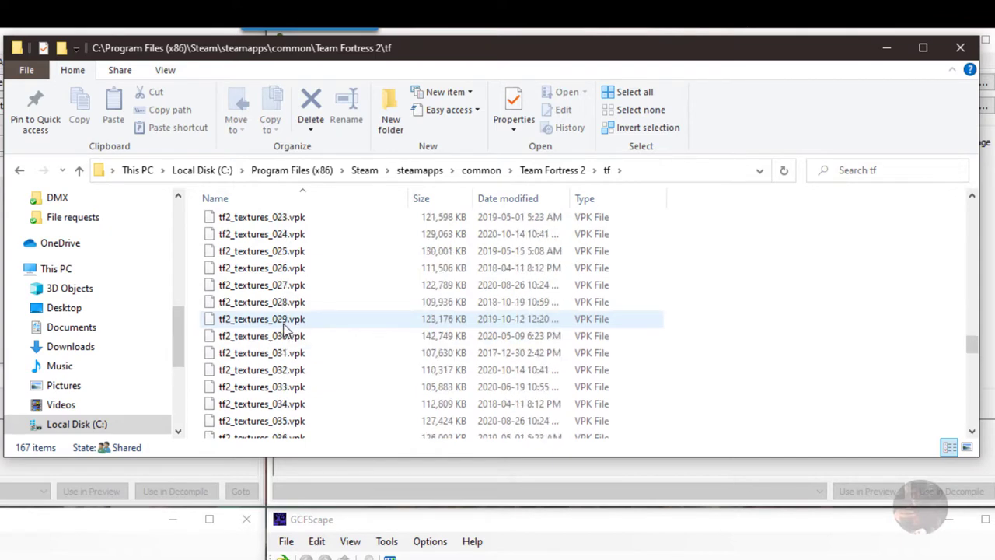
{"action": "scroll", "coordinate": [286, 267], "scroll_direction": "up", "scroll_amount": 20}
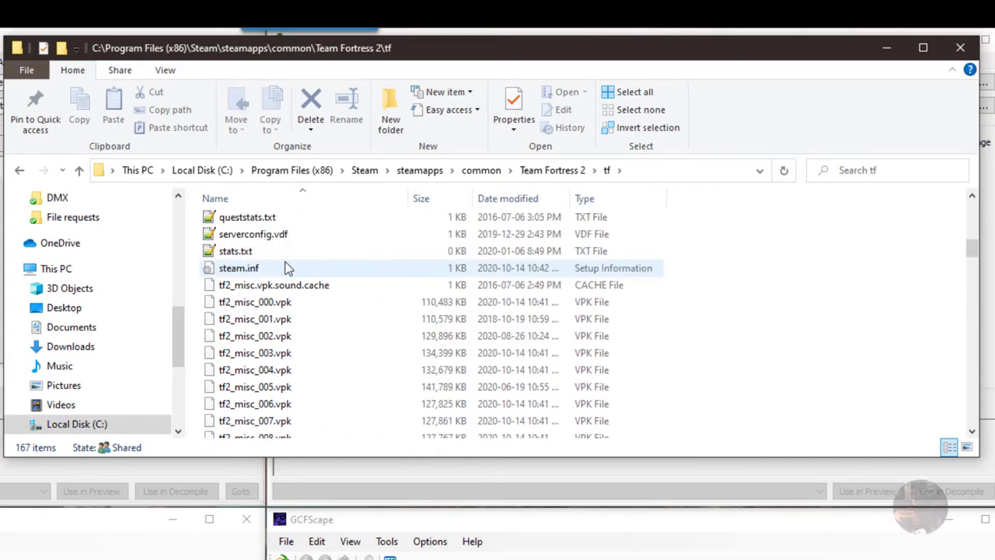
{"action": "scroll", "coordinate": [280, 264], "scroll_direction": "down", "scroll_amount": 1}
{"action": "left_click", "coordinate": [260, 259]}
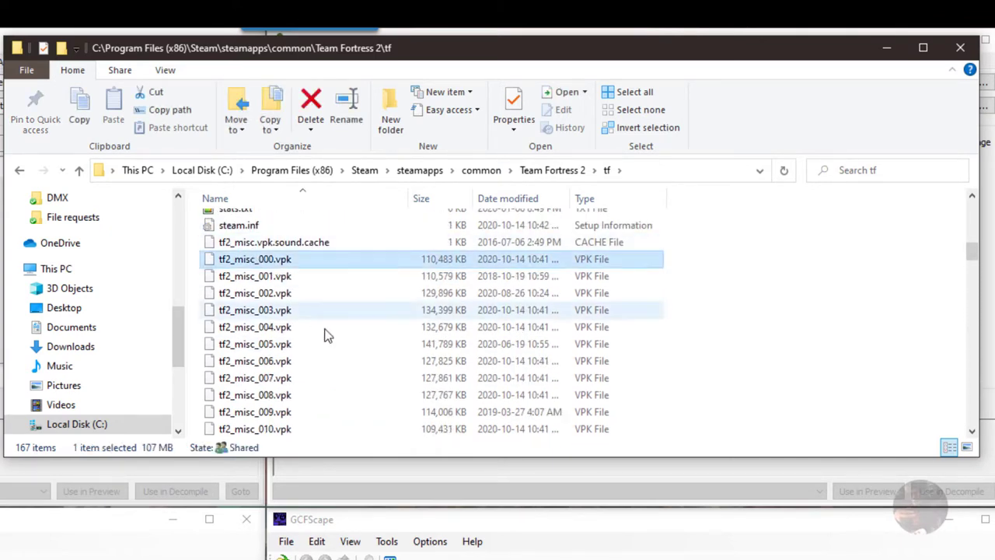
{"action": "scroll", "coordinate": [327, 334], "scroll_direction": "down", "scroll_amount": 20}
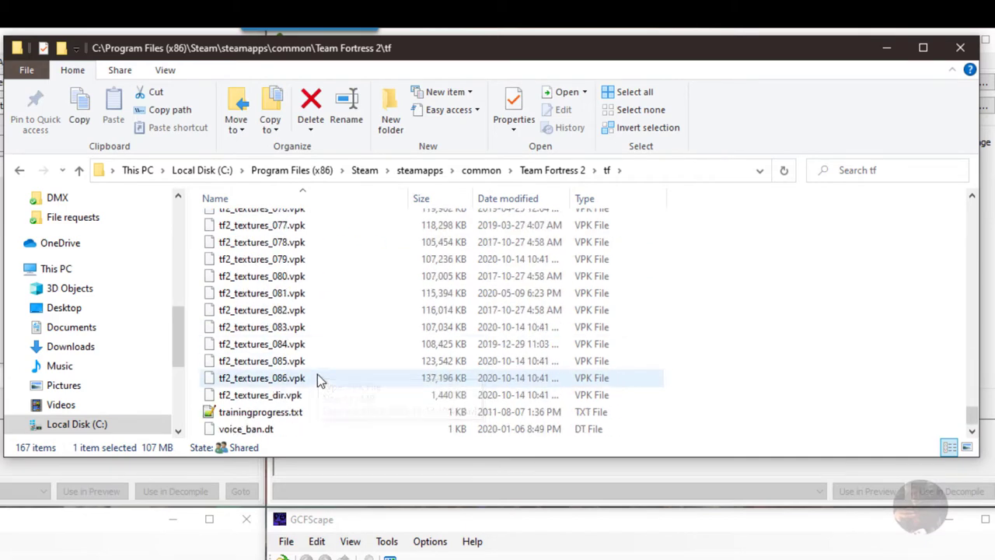
{"action": "left_click", "coordinate": [391, 395], "text": "shift"}
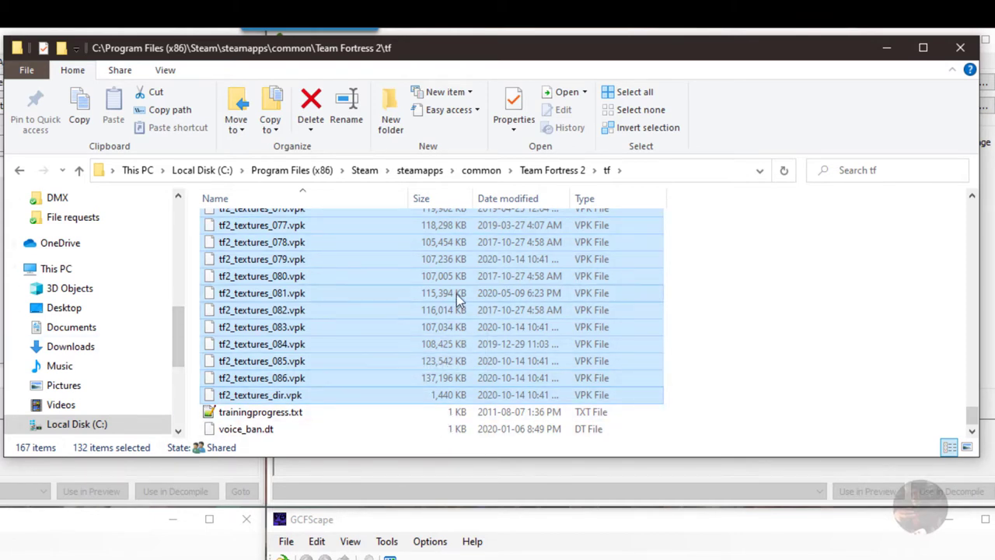
Search the tf folder for files matching *_dir.vpk
{"action": "left_click", "coordinate": [855, 172]}
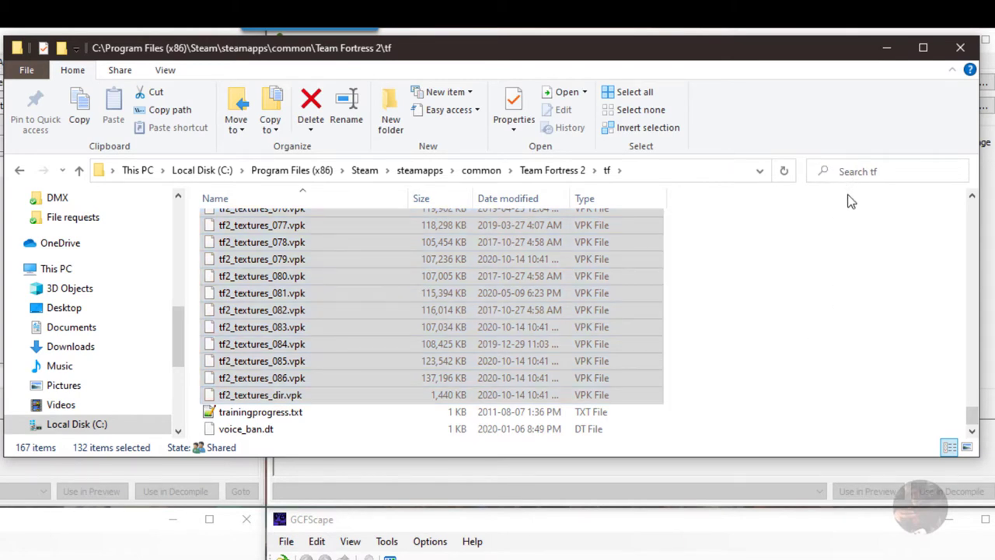
{"action": "type", "text": "*"}
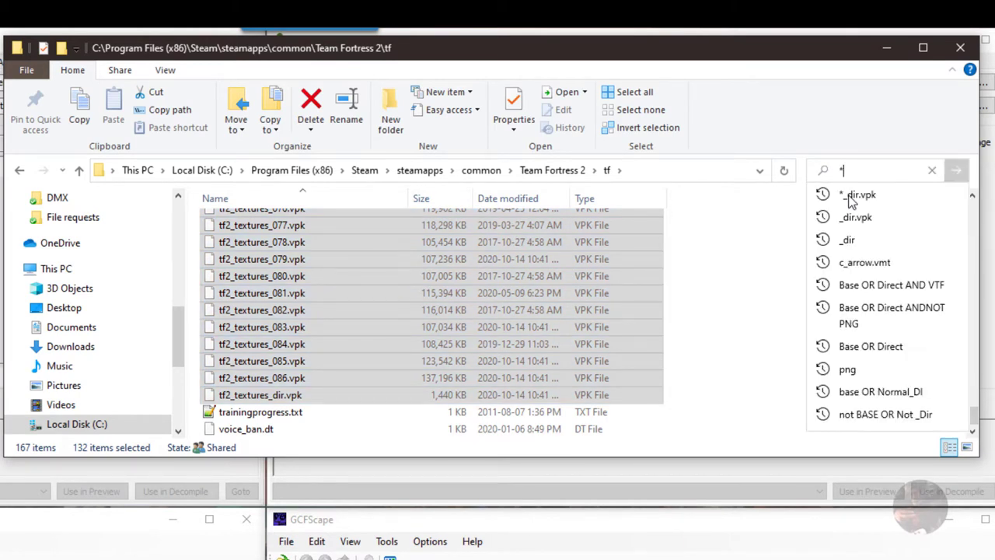
{"action": "type", "text": "_di"}
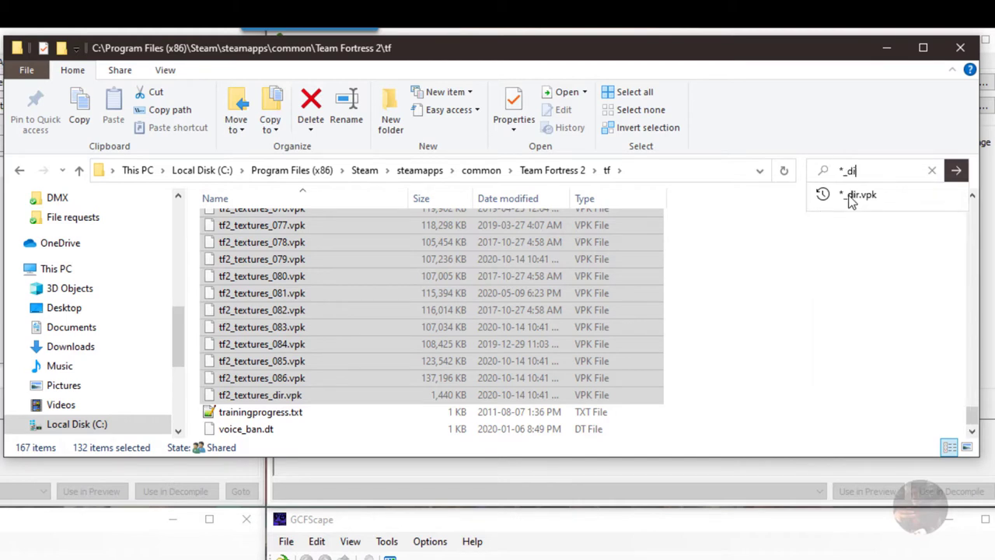
{"action": "type", "text": "r.vpk"}
{"action": "left_click", "coordinate": [855, 195]}
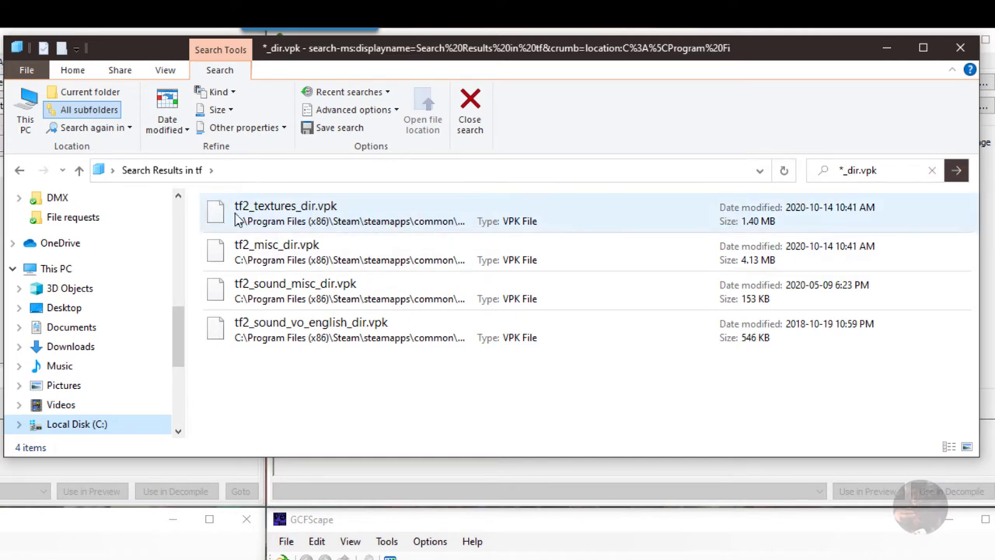
{"action": "left_click", "coordinate": [256, 260]}
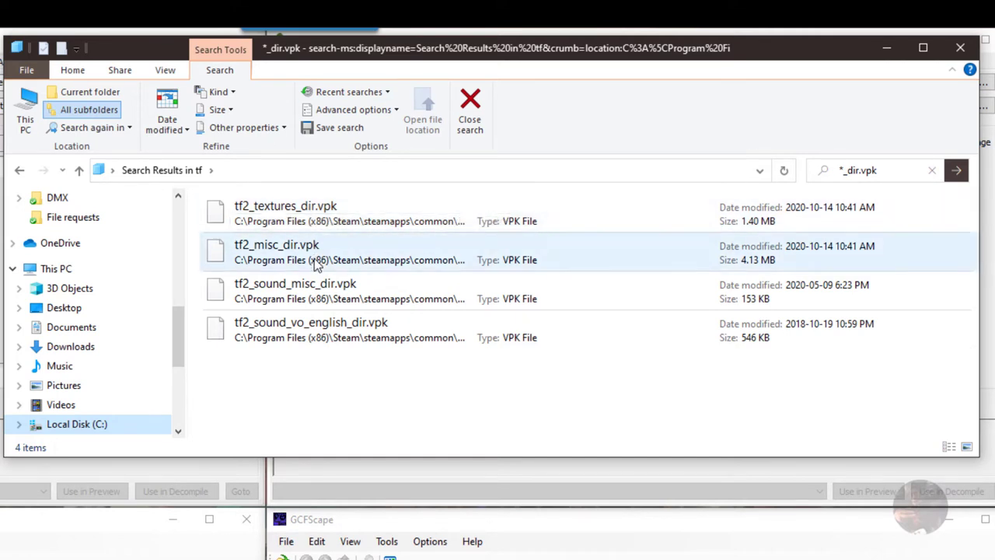
{"action": "left_click", "coordinate": [300, 214]}
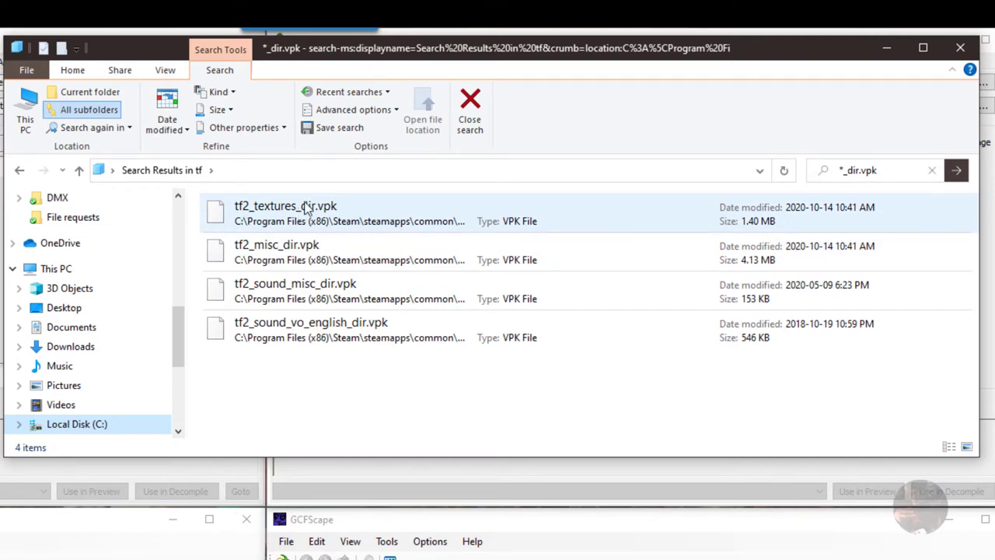
{"action": "left_click", "coordinate": [307, 369]}
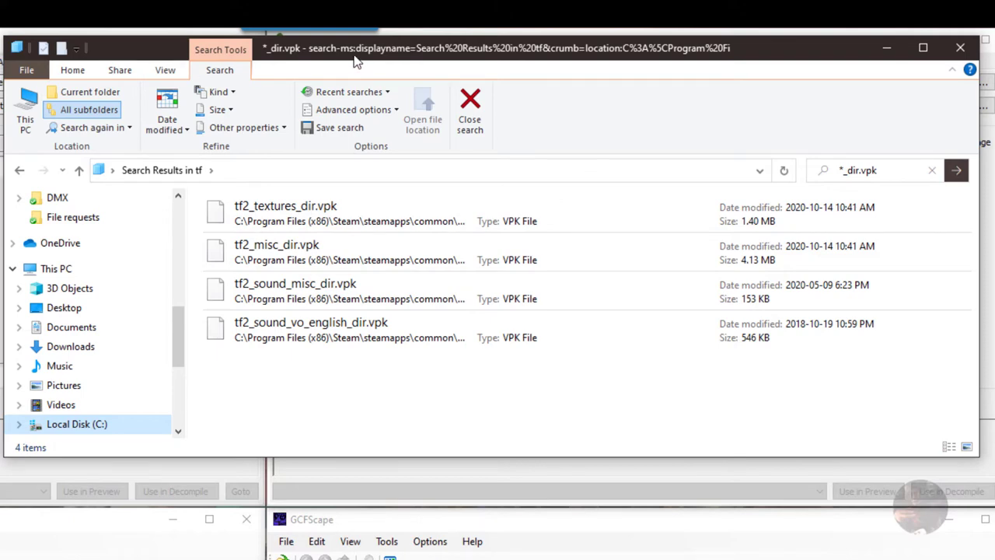
Move the search results window to the middle of the desktop and bring both Crowbar windows forward with their Unpack pages showing
{"action": "left_click_drag", "start_coordinate": [357, 59], "coordinate": [220, 177]}
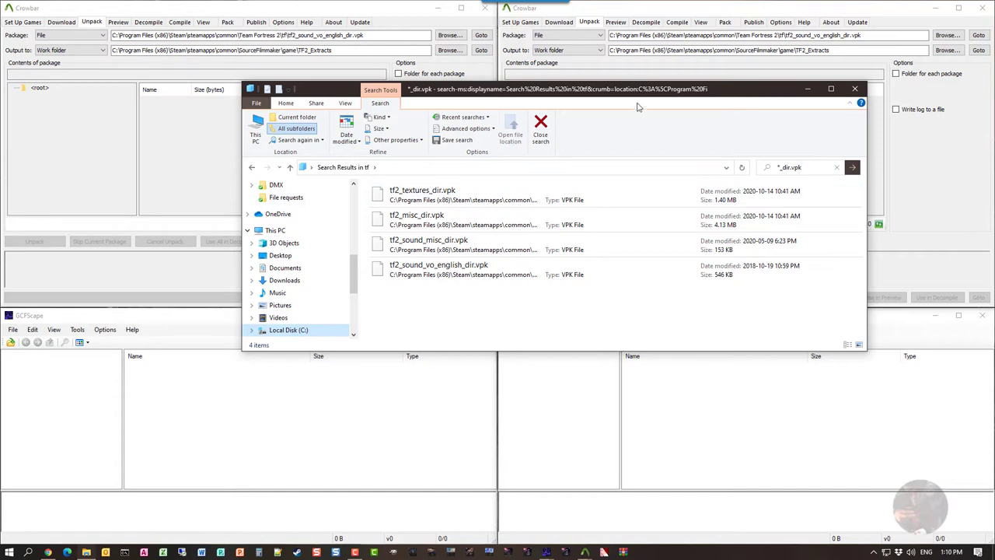
{"action": "left_click_drag", "start_coordinate": [621, 90], "coordinate": [593, 109]}
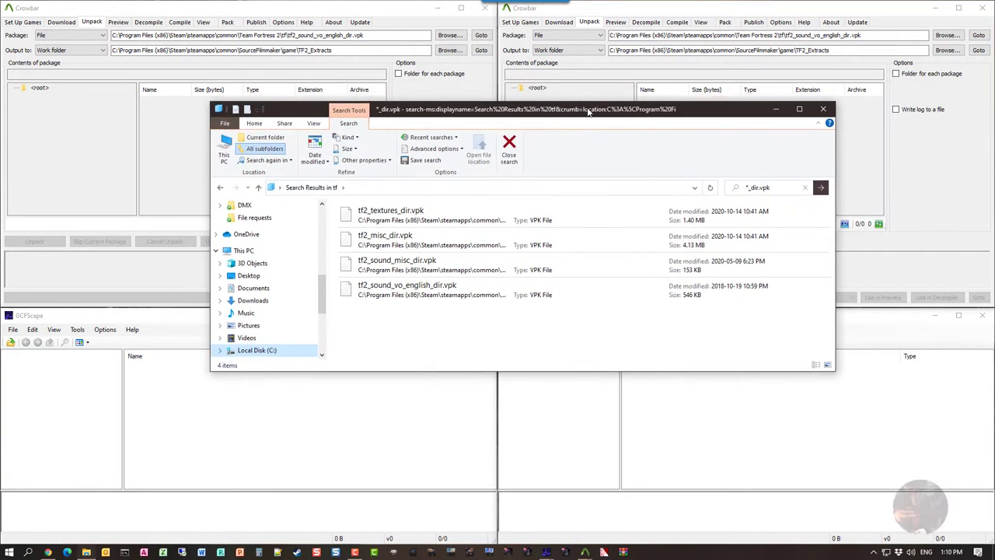
{"action": "left_click", "coordinate": [91, 23]}
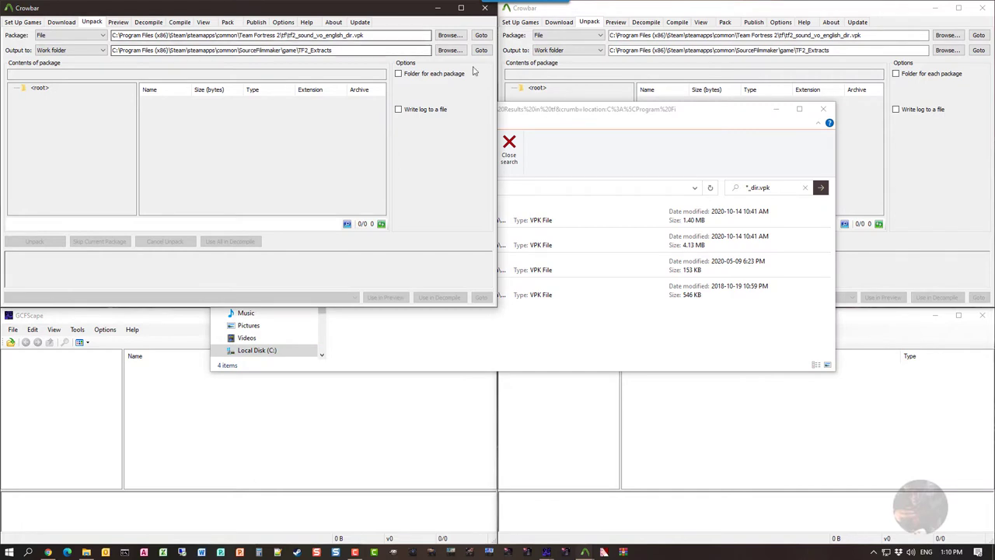
{"action": "left_click", "coordinate": [589, 23]}
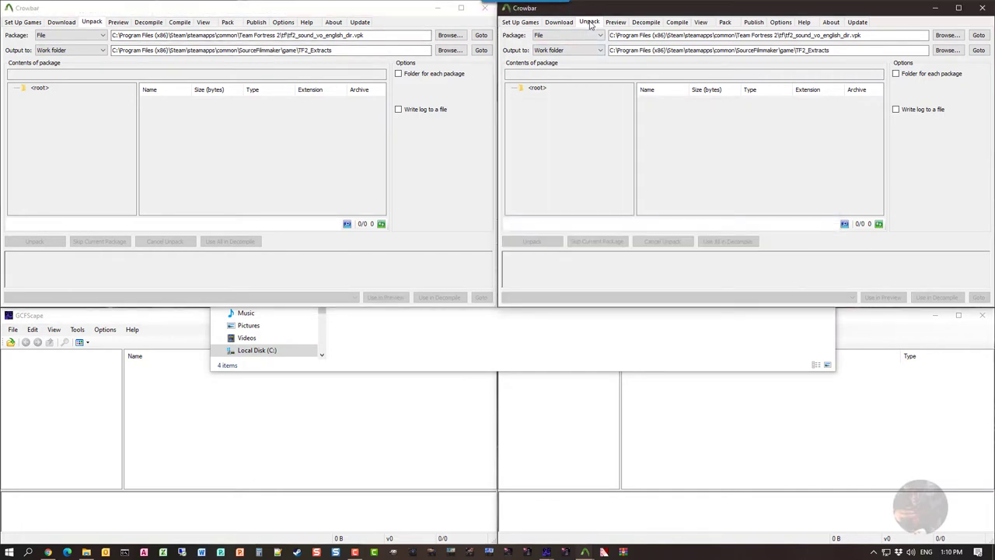
Bring the search results forward and load tf2_textures_dir.vpk as the package in the first Crowbar window
{"action": "left_click", "coordinate": [472, 344]}
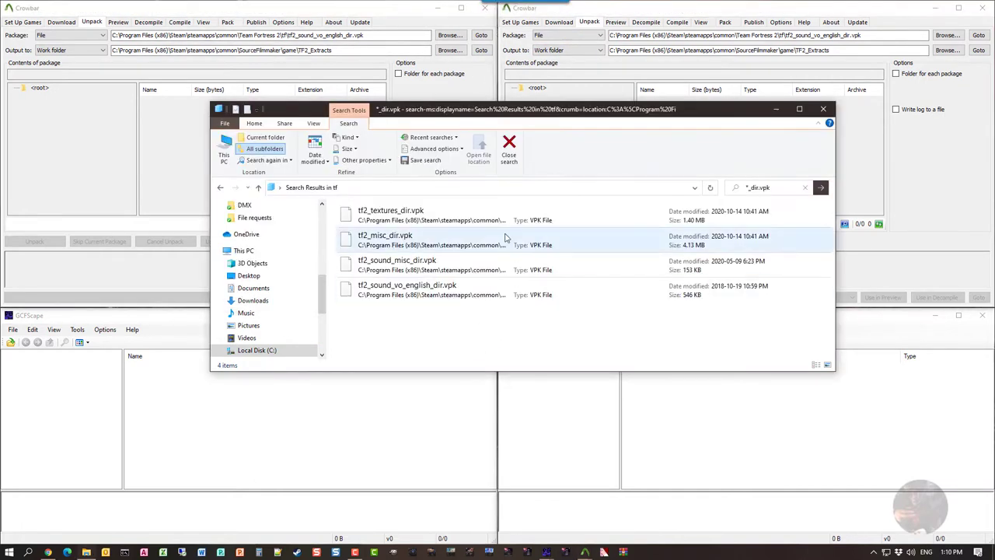
{"action": "left_click", "coordinate": [395, 217]}
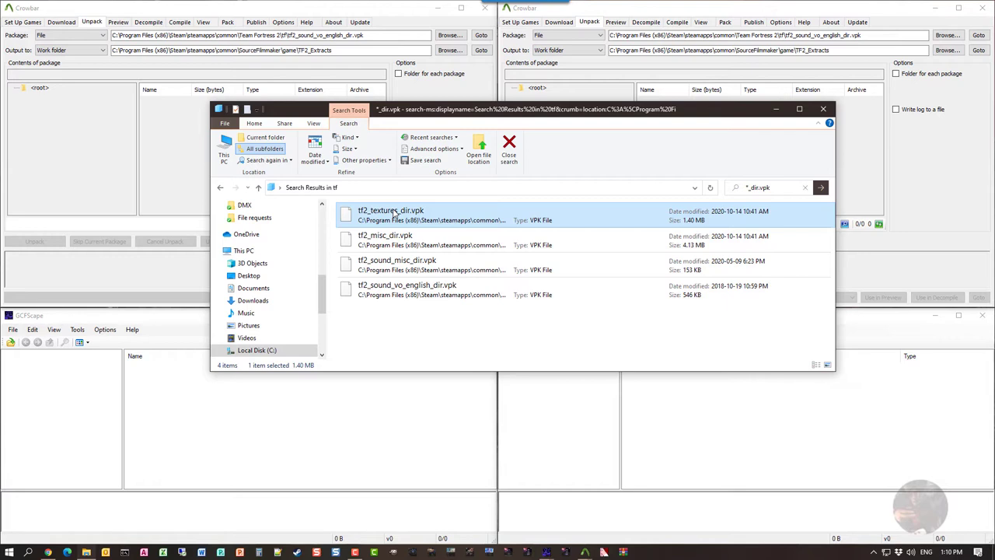
{"action": "left_click_drag", "start_coordinate": [394, 213], "coordinate": [311, 39]}
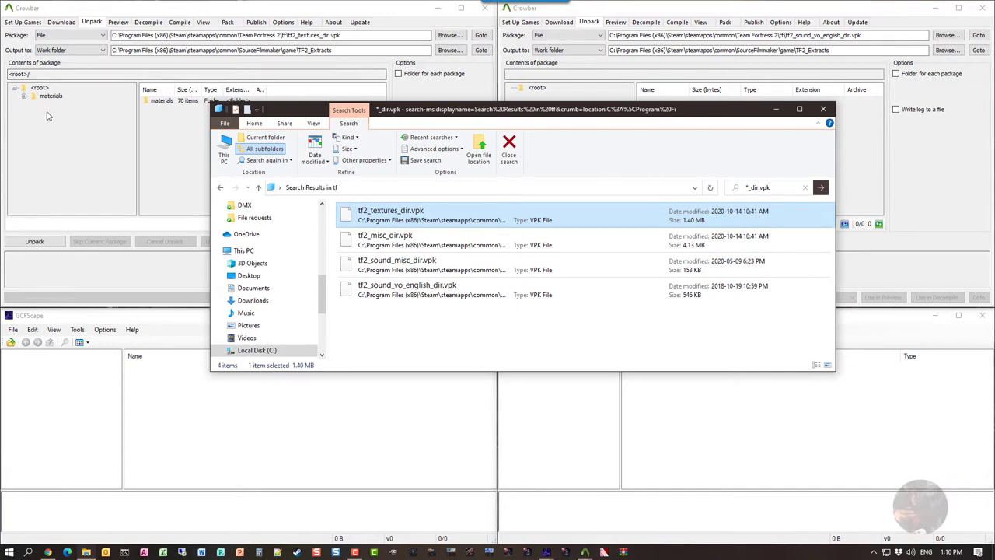
Move the search results off the GCFScape windows and open tf2_misc_dir.vpk in the first GCFScape window
{"action": "left_click_drag", "start_coordinate": [480, 113], "coordinate": [546, 37]}
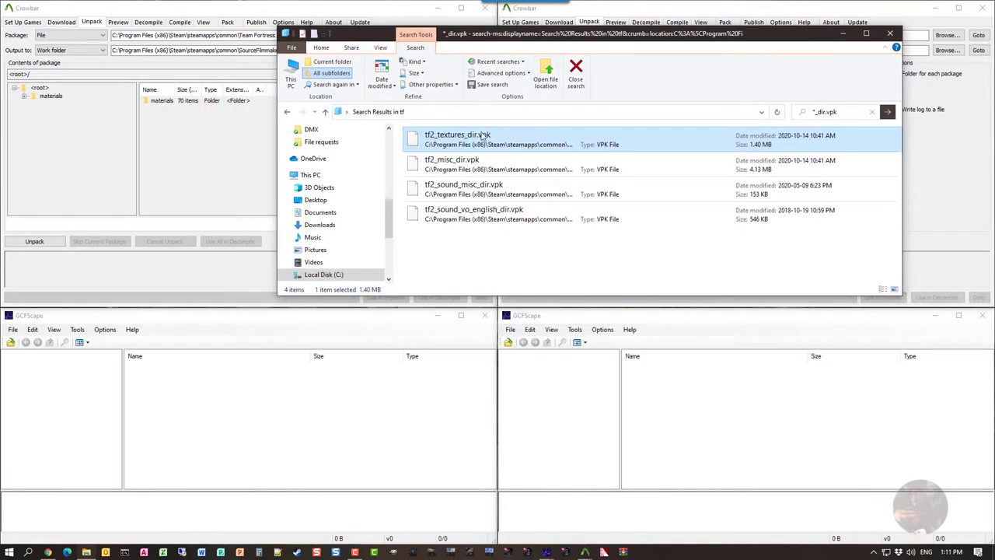
{"action": "left_click", "coordinate": [449, 164]}
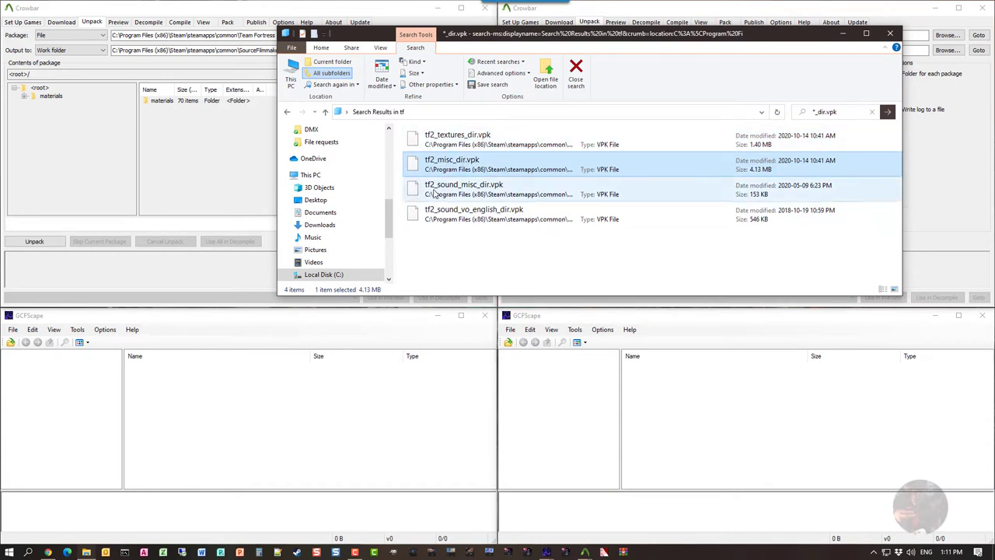
{"action": "left_click_drag", "start_coordinate": [452, 160], "coordinate": [76, 382]}
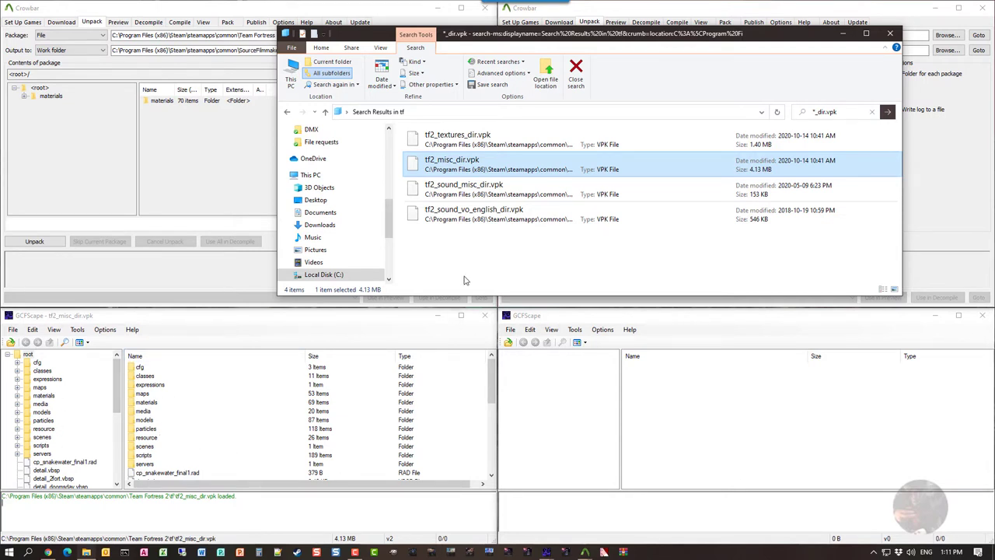
Shift the search results window clear of the second Crowbar window and load tf2_sound_misc_dir.vpk there as the package
{"action": "left_click_drag", "start_coordinate": [611, 38], "coordinate": [385, 152]}
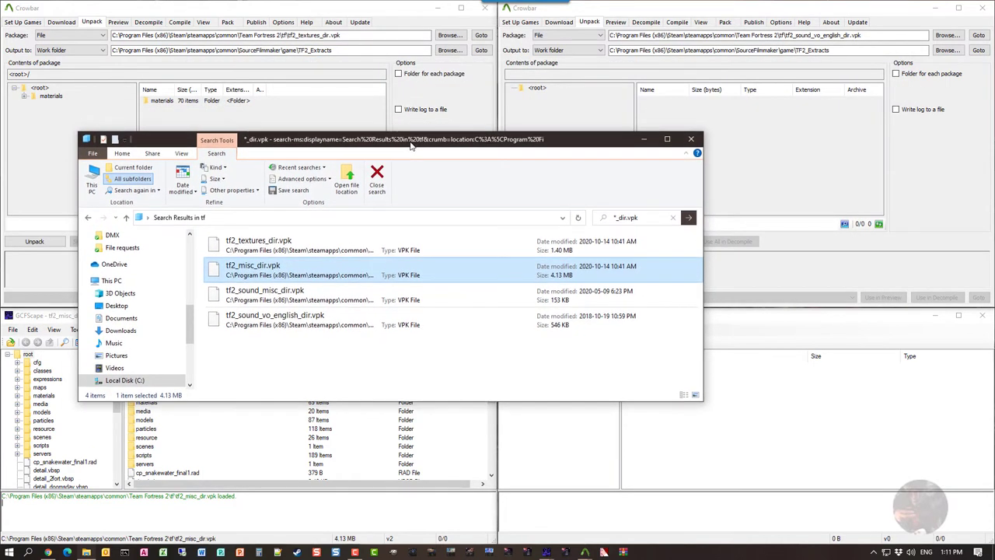
{"action": "left_click", "coordinate": [287, 294]}
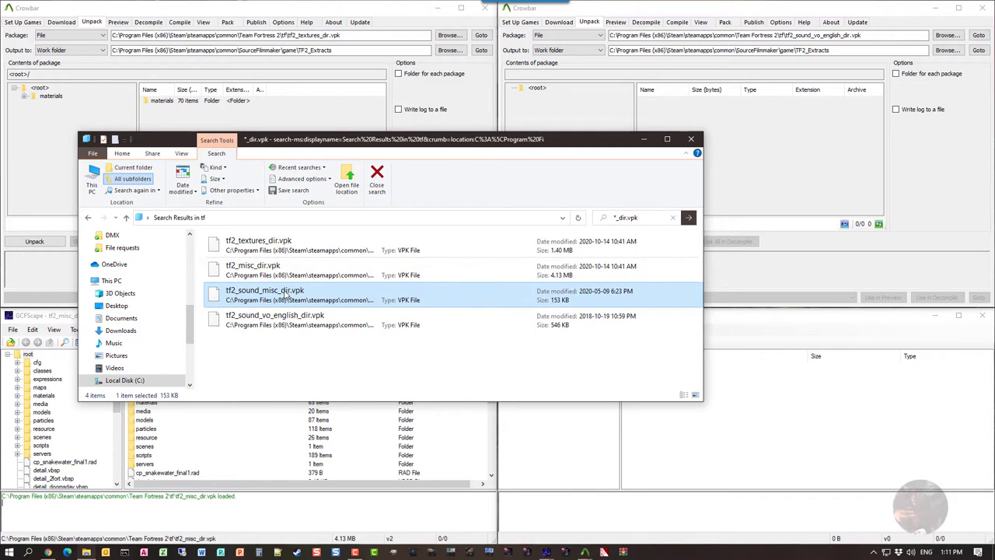
{"action": "left_click_drag", "start_coordinate": [286, 294], "coordinate": [715, 39]}
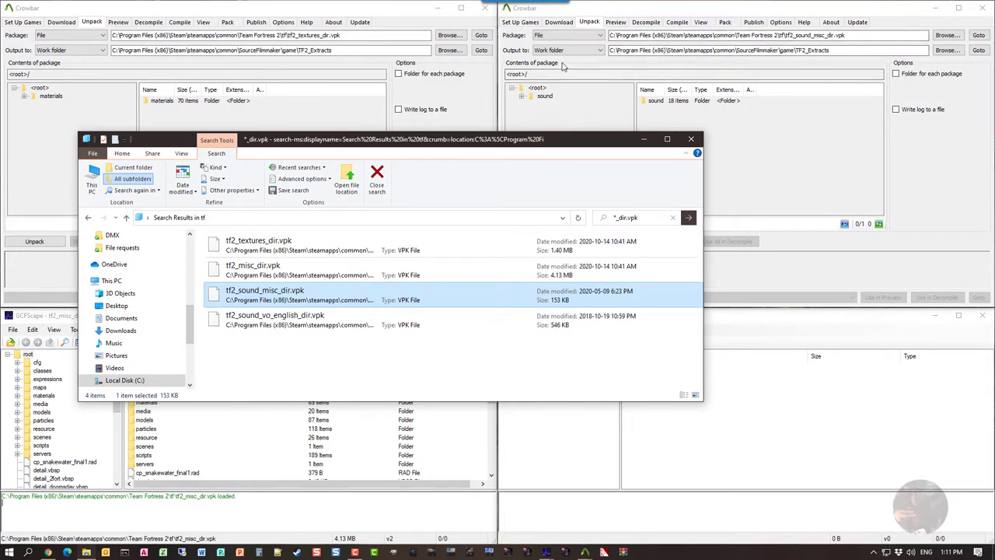
Open tf2_sound_vo_english_dir.vpk in the second GCFScape window and minimize the search results window
{"action": "left_click", "coordinate": [265, 319]}
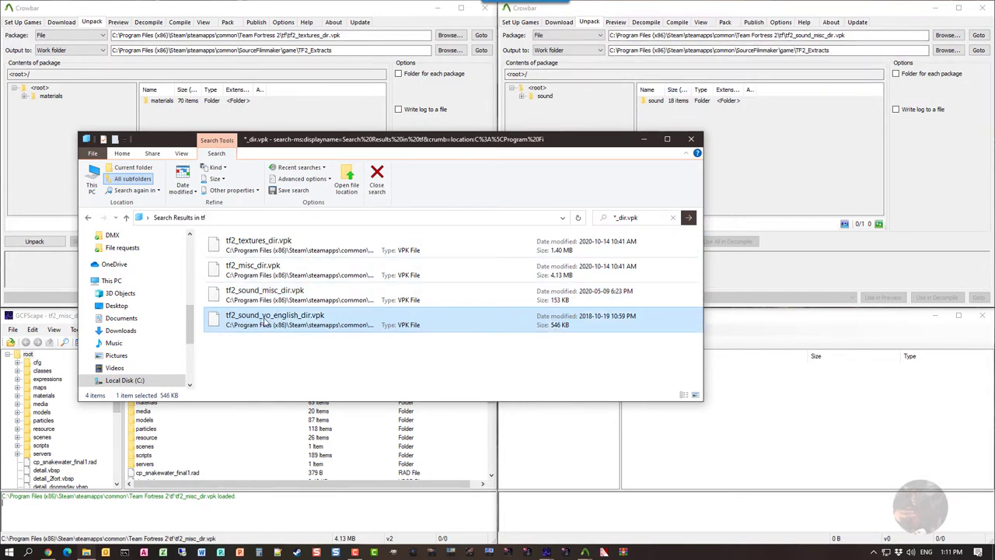
{"action": "left_click_drag", "start_coordinate": [265, 323], "coordinate": [569, 447]}
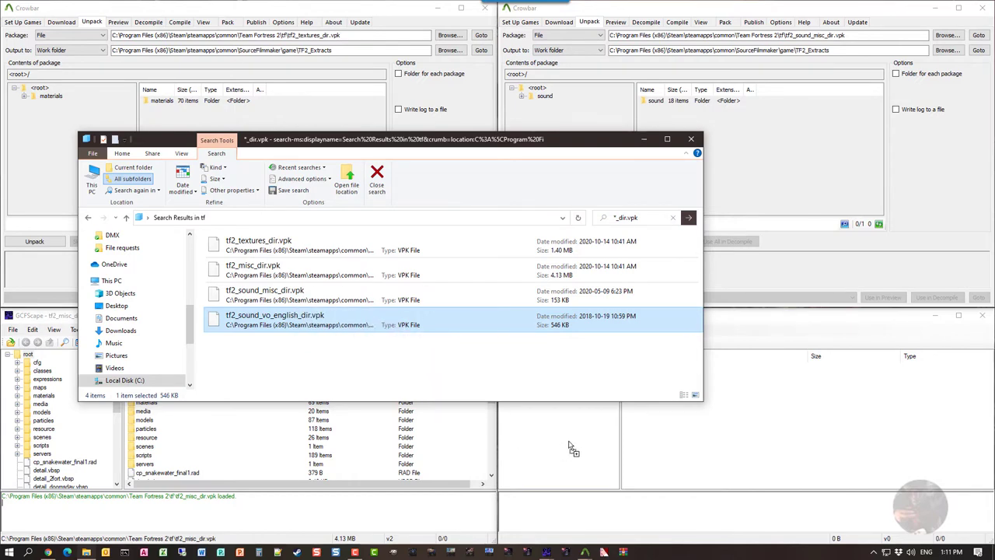
{"action": "left_click", "coordinate": [643, 138]}
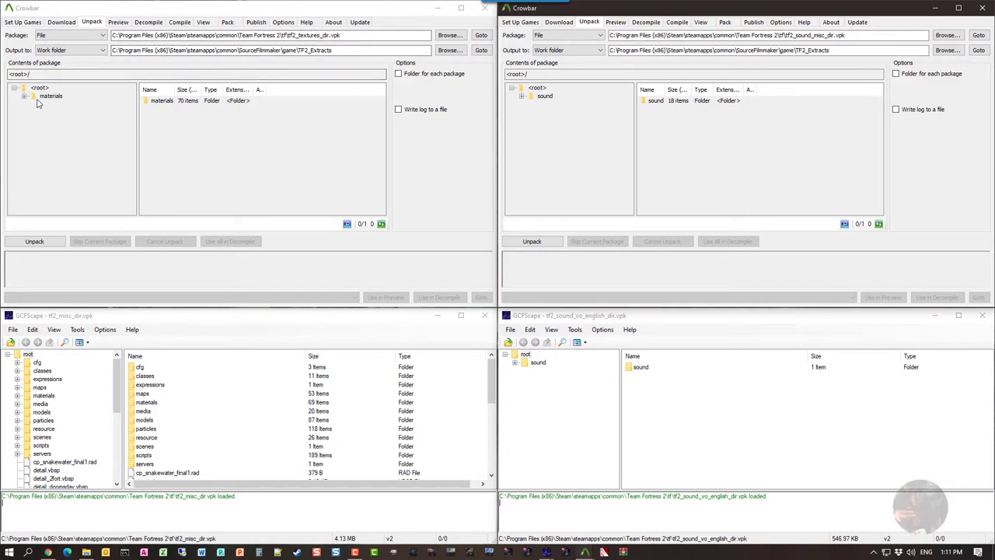
Browse the tf2_textures_dir.vpk package in Crowbar down to materials/cable to examine its texture files
{"action": "left_click", "coordinate": [163, 103]}
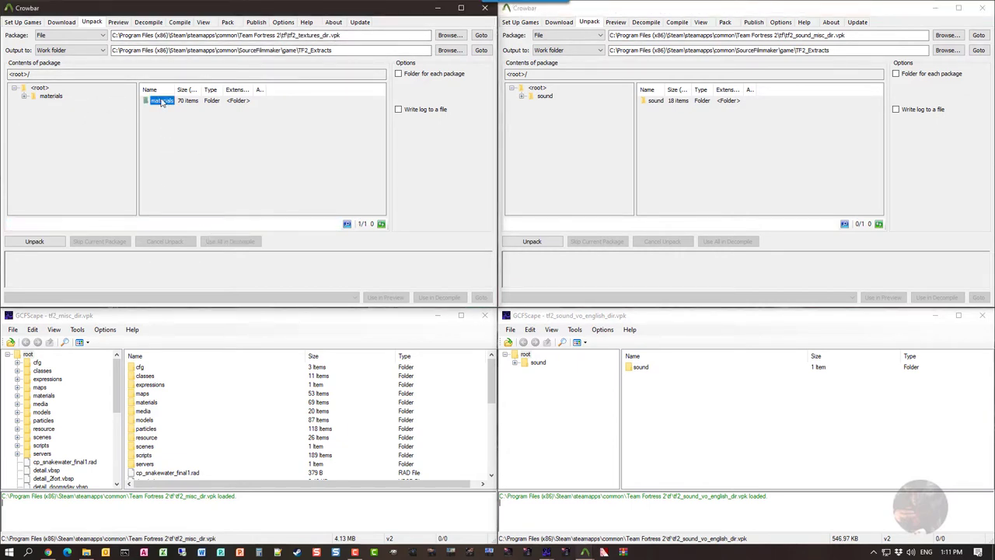
{"action": "double_click", "coordinate": [162, 103]}
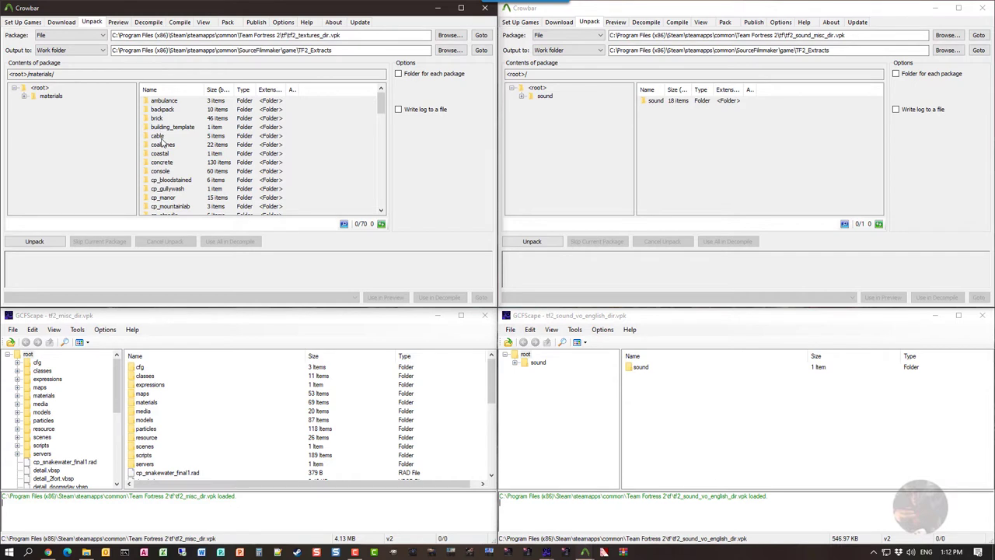
{"action": "left_click", "coordinate": [161, 137]}
{"action": "double_click", "coordinate": [159, 137]}
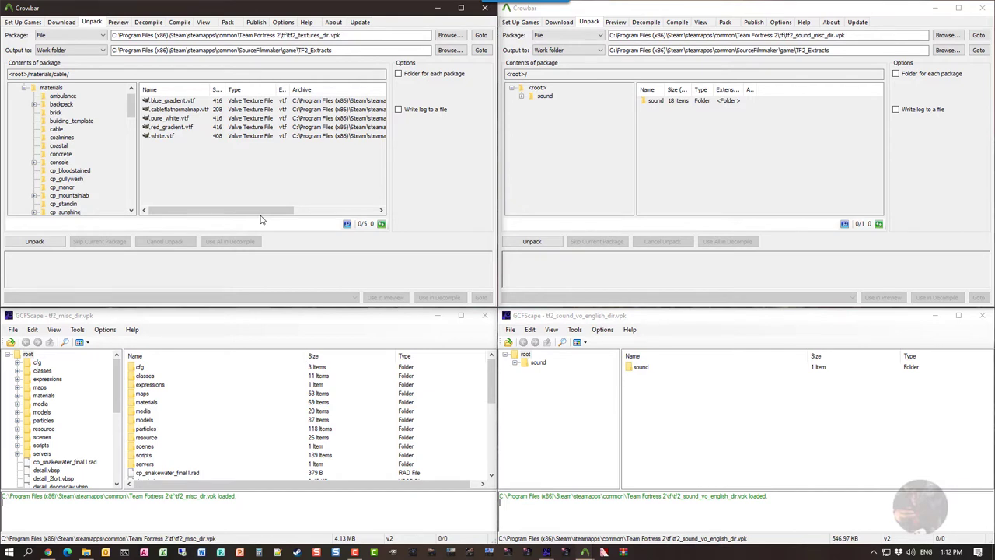
Open materials/cable of tf2_misc_dir.vpk in GCFScape and compare it with the same folder in the textures package
{"action": "left_click", "coordinate": [84, 320]}
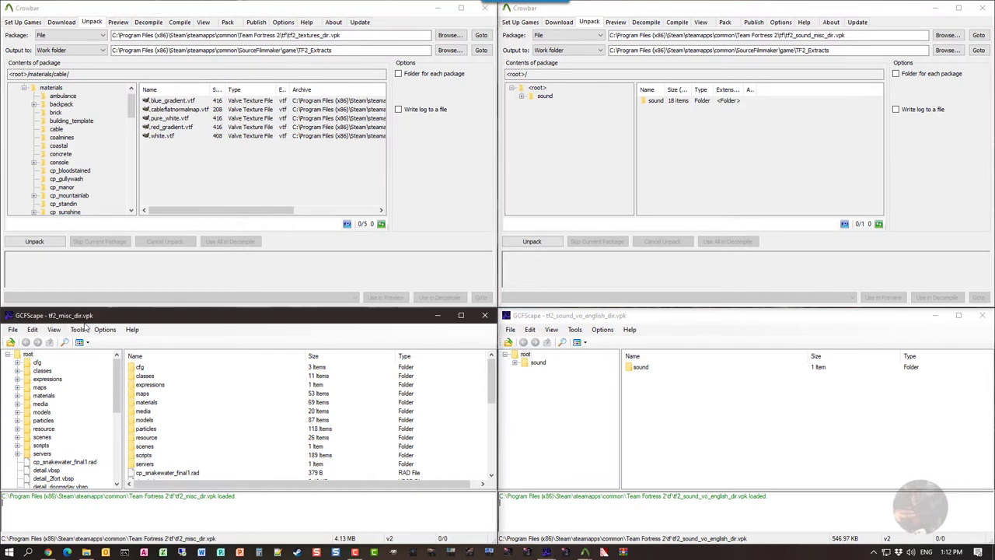
{"action": "left_click", "coordinate": [147, 402]}
{"action": "double_click", "coordinate": [153, 405]}
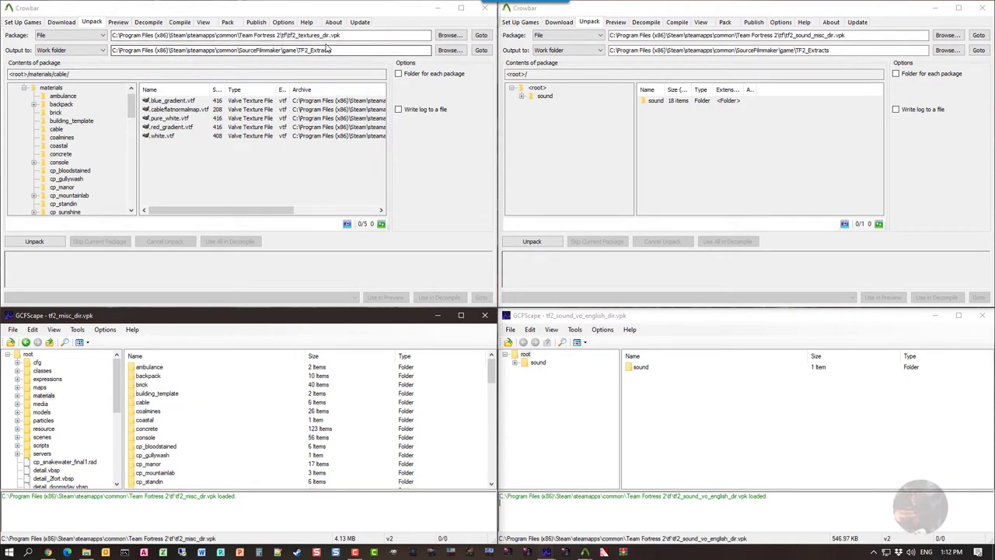
{"action": "left_click_drag", "start_coordinate": [134, 111], "coordinate": [134, 105]}
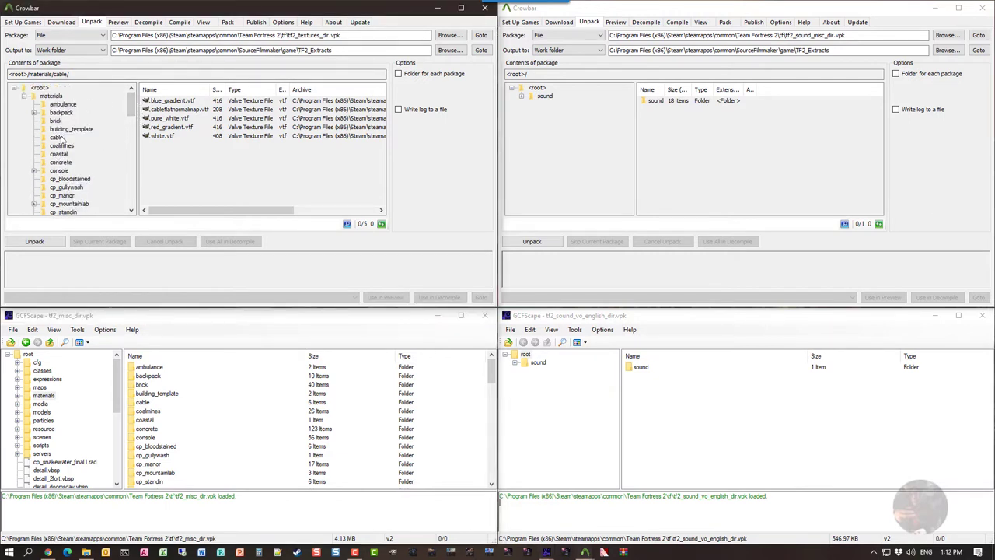
{"action": "left_click", "coordinate": [144, 401]}
{"action": "double_click", "coordinate": [147, 403]}
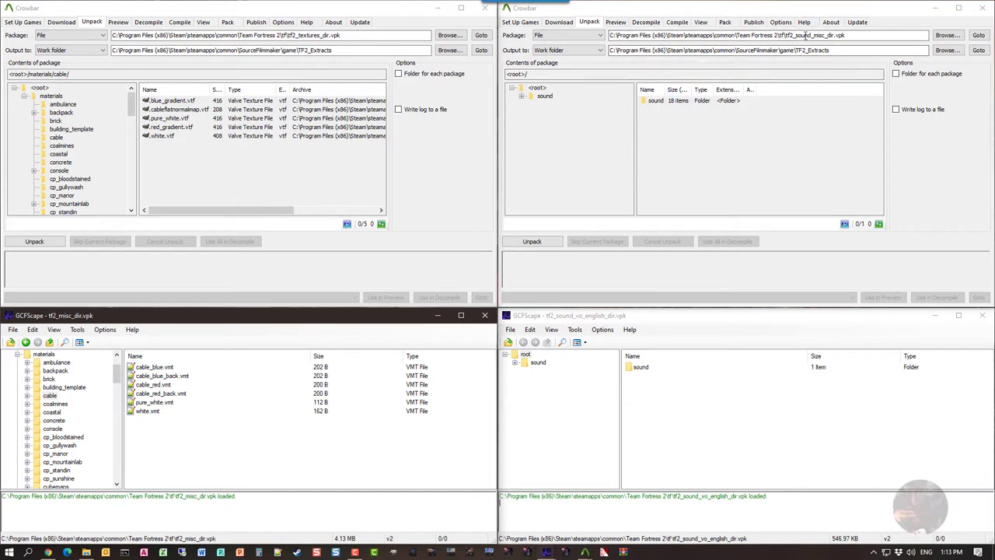
Open the sound folder of tf2_sound_misc_dir.vpk in the second Crowbar window and look through its subfolders
{"action": "left_click", "coordinate": [656, 101]}
{"action": "double_click", "coordinate": [655, 102]}
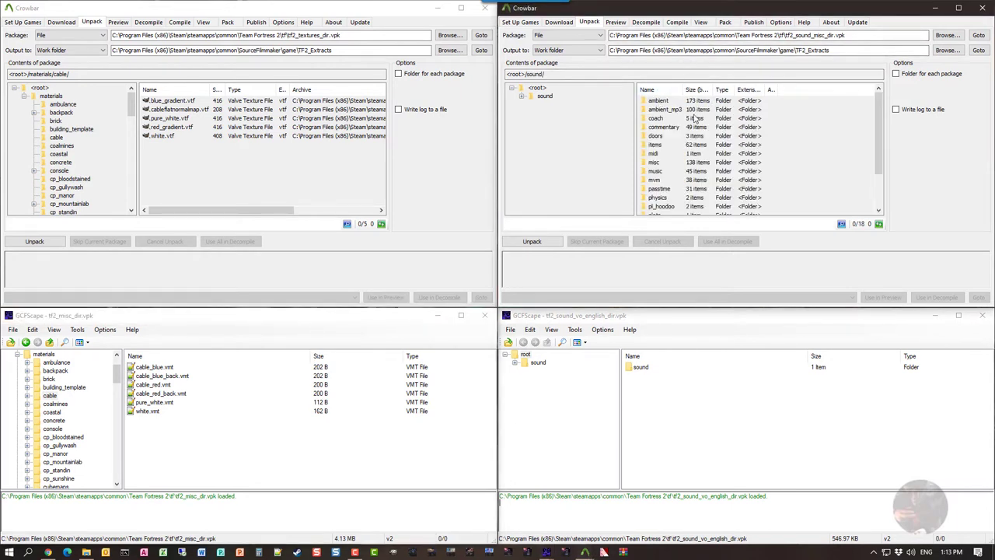
{"action": "scroll", "coordinate": [664, 169], "scroll_direction": "down", "scroll_amount": 2}
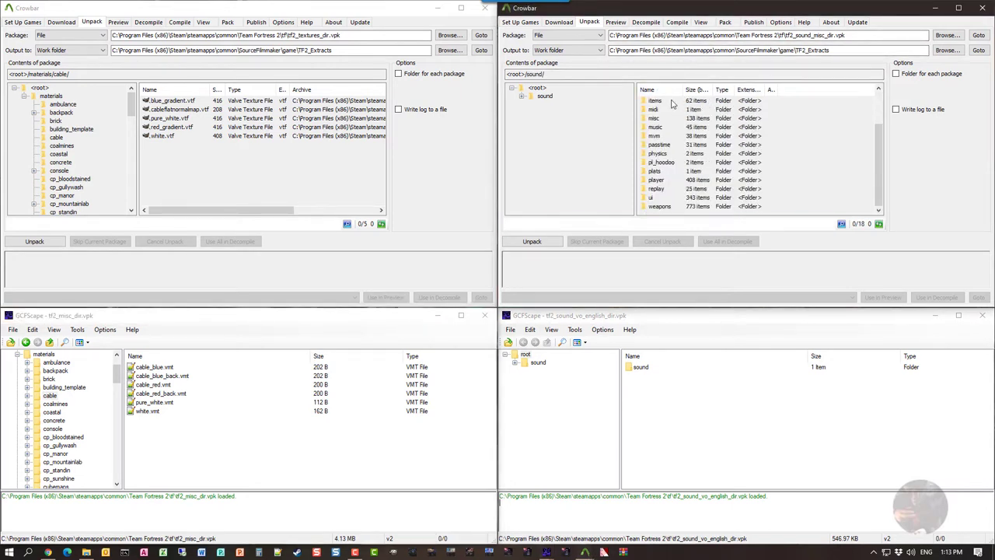
{"action": "scroll", "coordinate": [674, 147], "scroll_direction": "up", "scroll_amount": 1}
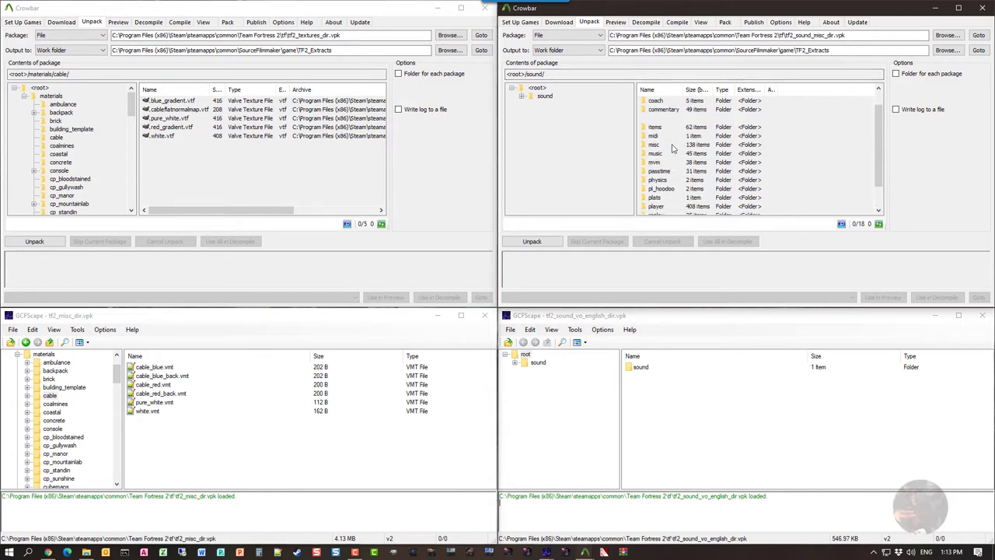
{"action": "scroll", "coordinate": [673, 148], "scroll_direction": "up", "scroll_amount": 1}
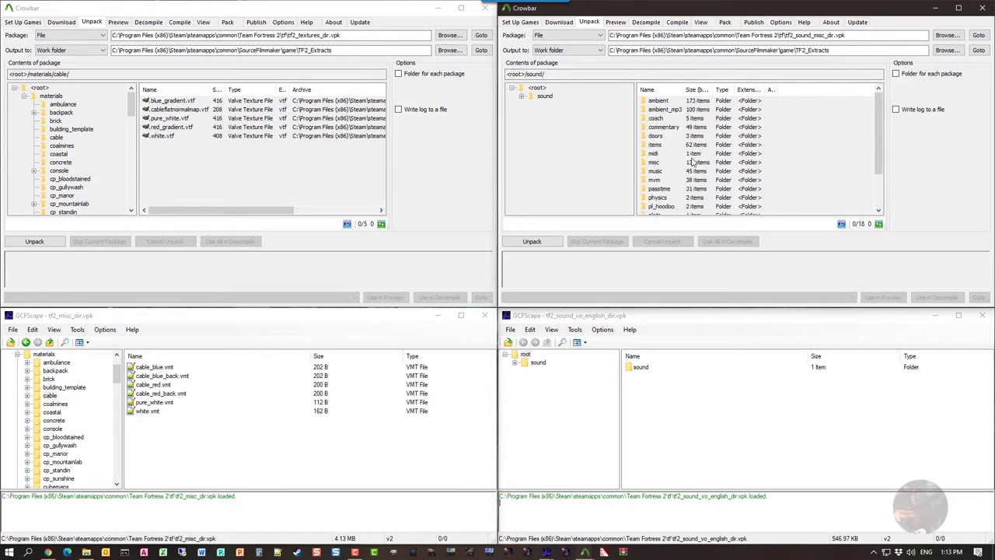
{"action": "scroll", "coordinate": [677, 173], "scroll_direction": "down", "scroll_amount": 2}
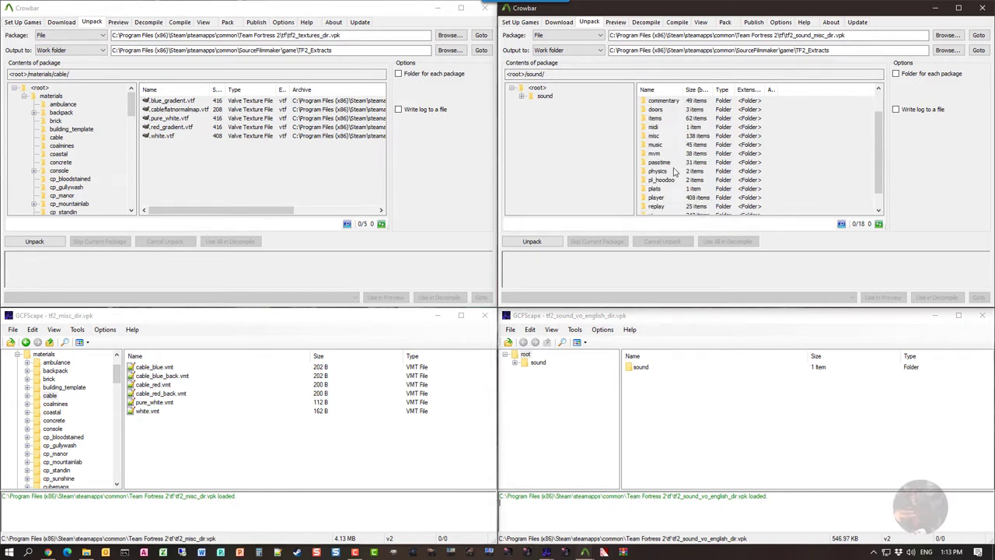
Open sound/vo of tf2_sound_vo_english_dir.vpk in GCFScape and look through its voice folders and MP3 files
{"action": "left_click", "coordinate": [639, 369]}
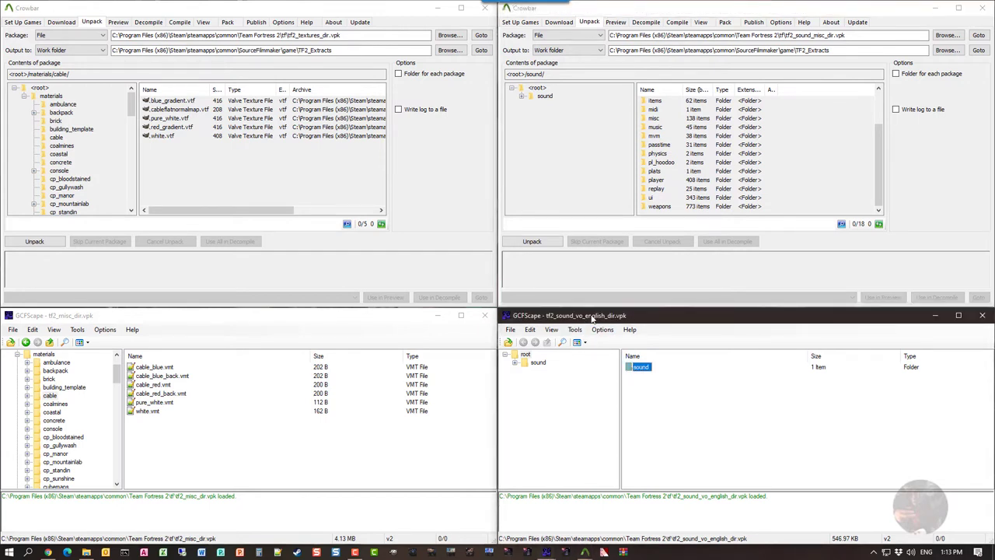
{"action": "double_click", "coordinate": [642, 369]}
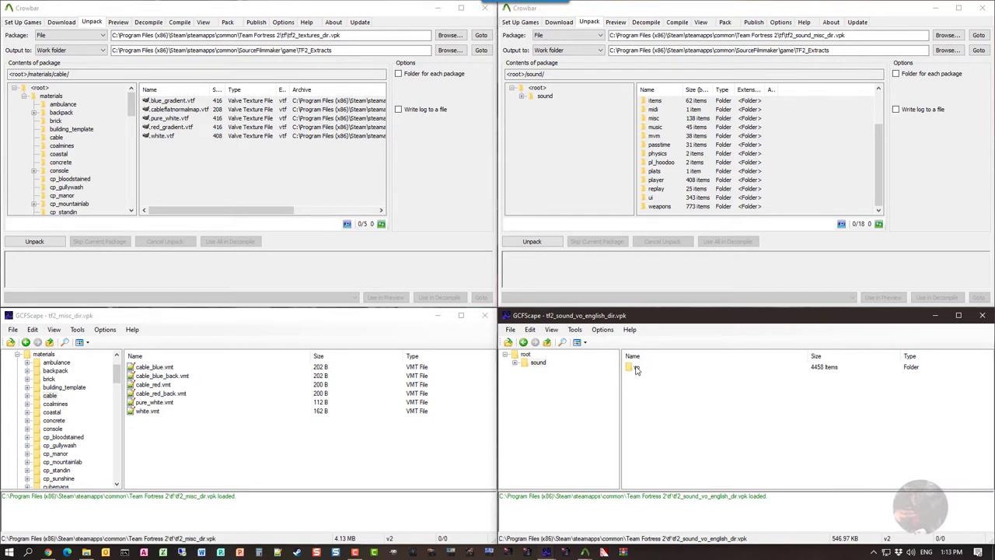
{"action": "double_click", "coordinate": [636, 368]}
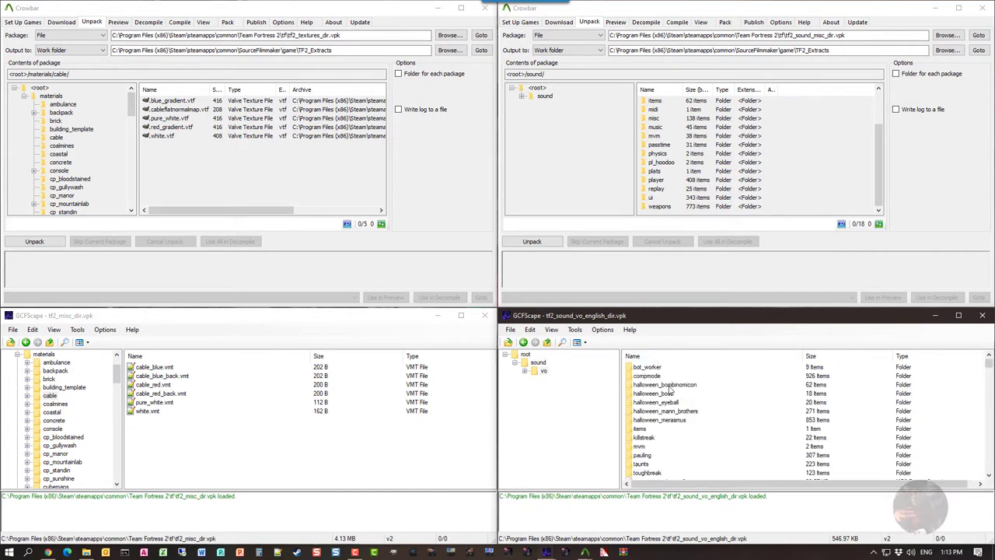
{"action": "scroll", "coordinate": [666, 387], "scroll_direction": "down", "scroll_amount": 5}
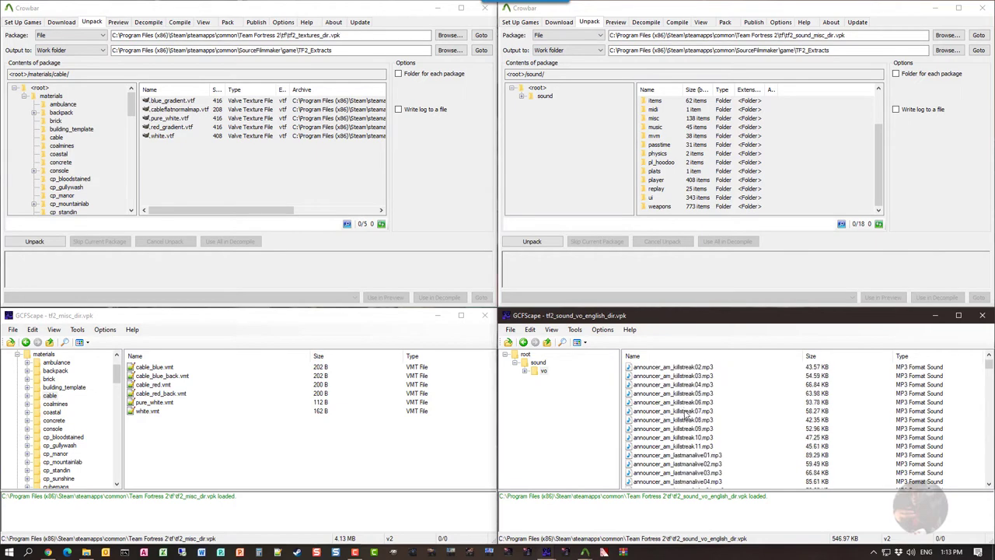
{"action": "scroll", "coordinate": [686, 415], "scroll_direction": "down", "scroll_amount": 15}
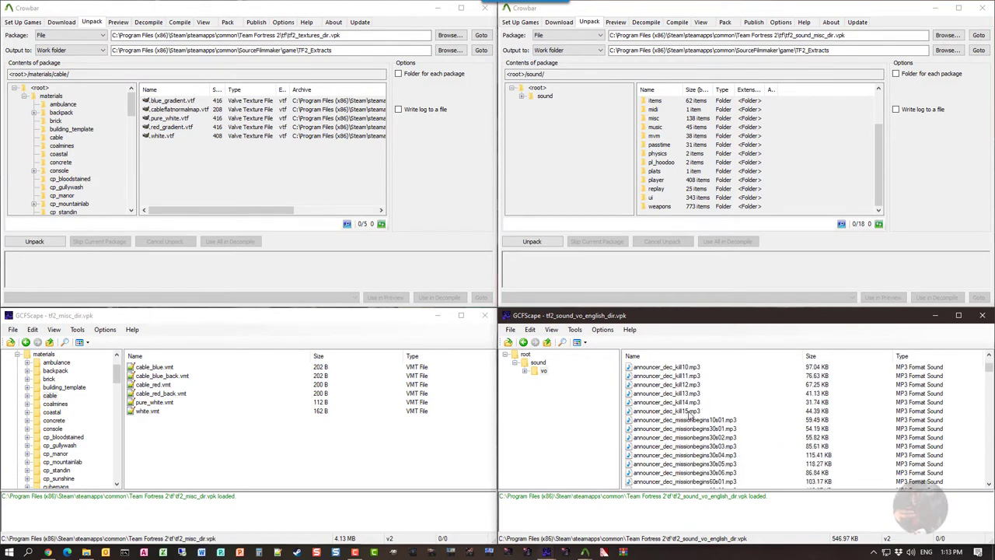
{"action": "scroll", "coordinate": [689, 414], "scroll_direction": "down", "scroll_amount": 10}
{"action": "scroll", "coordinate": [685, 404], "scroll_direction": "up", "scroll_amount": 10}
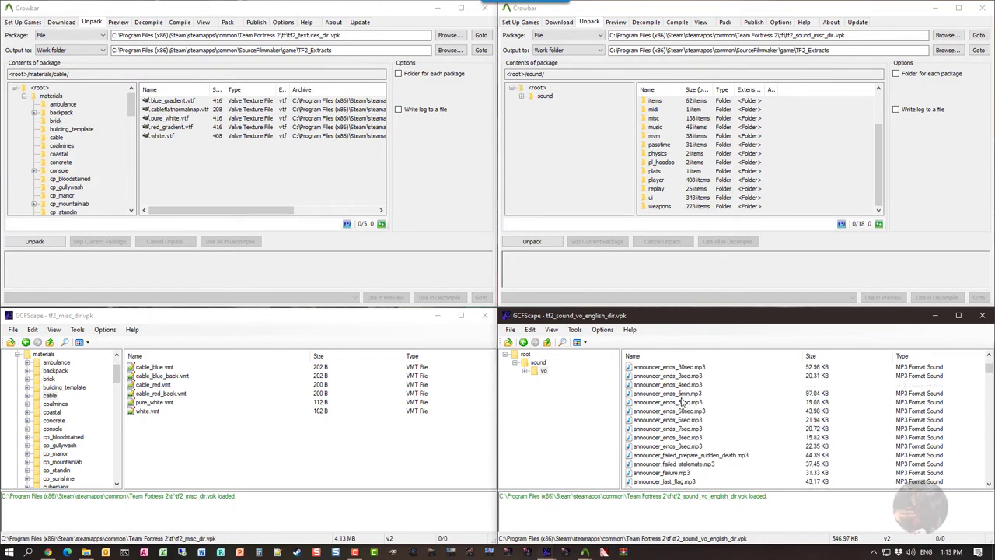
{"action": "scroll", "coordinate": [670, 403], "scroll_direction": "up", "scroll_amount": 10}
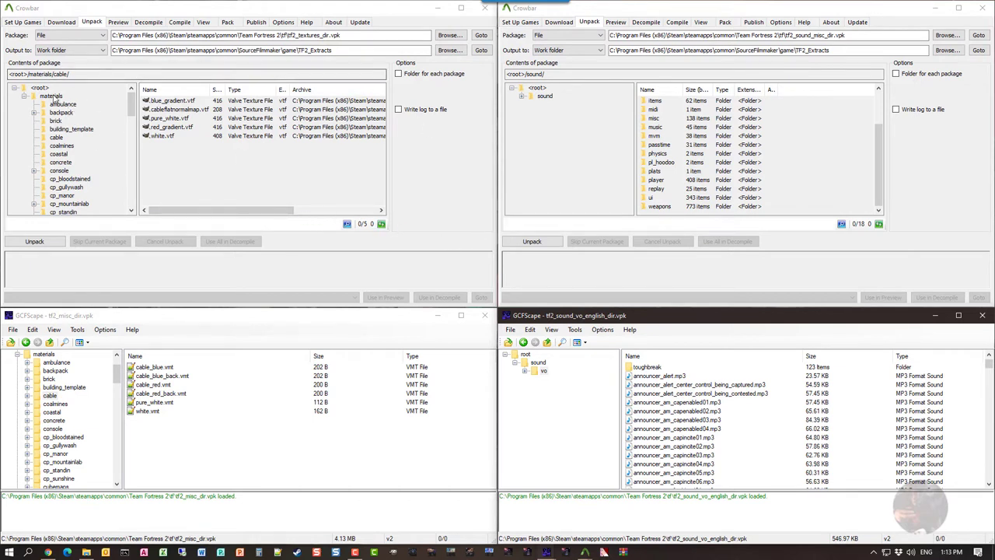
Return the textures package in the first Crowbar window to its root and select the materials folder
{"action": "left_click", "coordinate": [40, 88]}
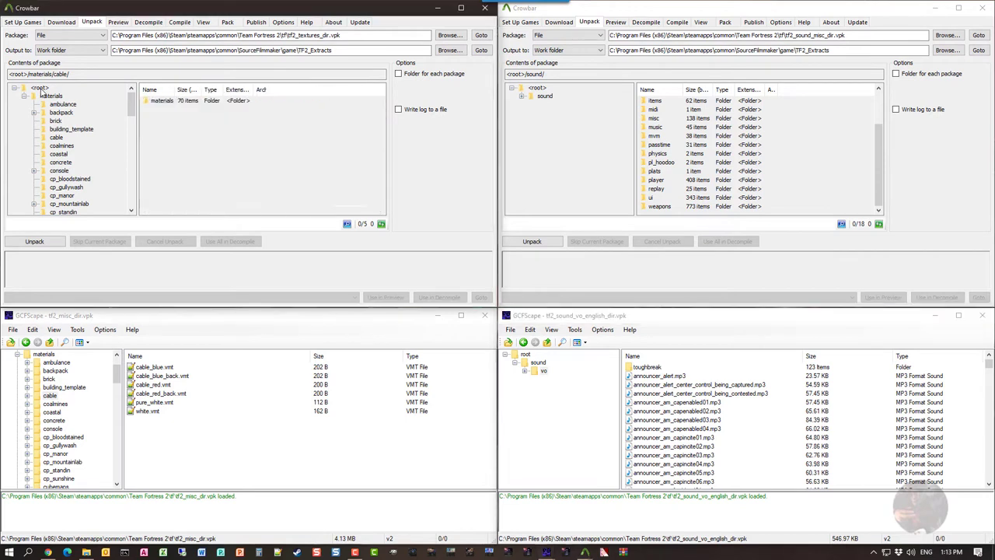
{"action": "left_click", "coordinate": [164, 102]}
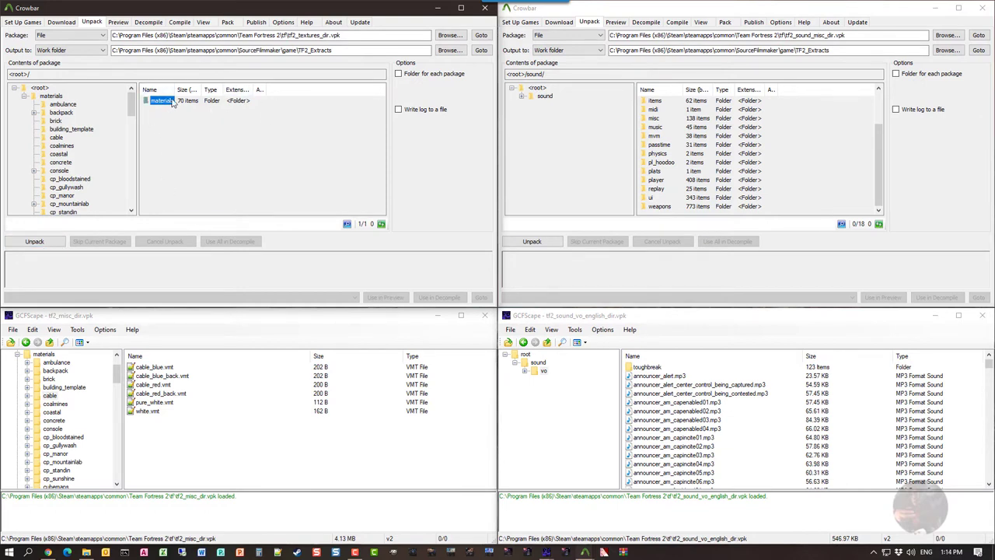
Restore the File Explorer search results and navigate back to the Team Fortress 2 folder
{"action": "left_click", "coordinate": [86, 552]}
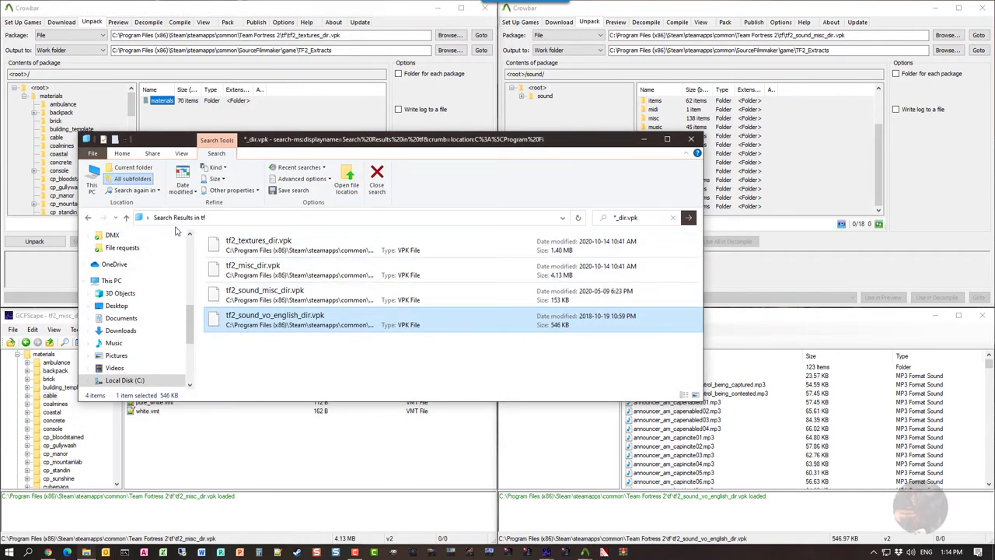
{"action": "left_click", "coordinate": [88, 218]}
{"action": "left_click", "coordinate": [88, 218]}
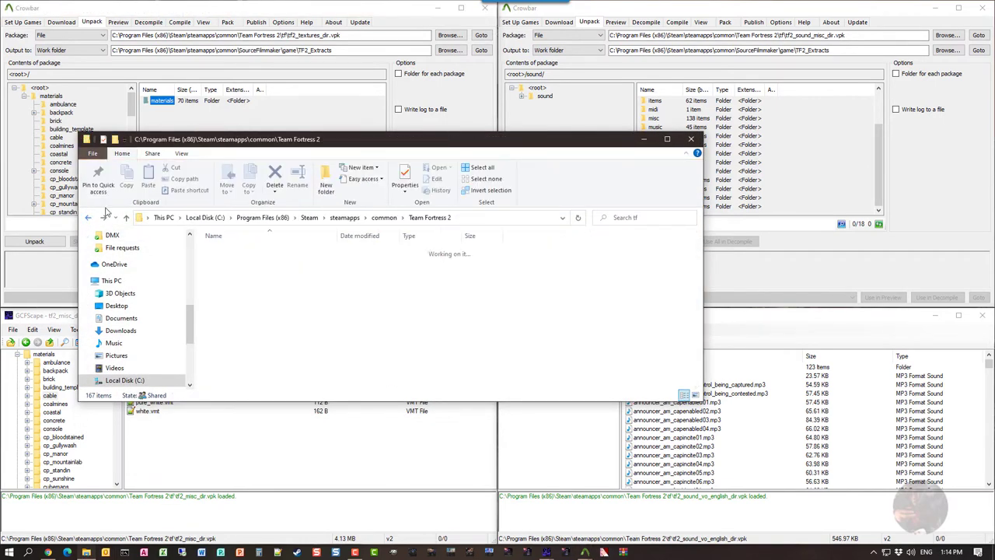
Navigate in File Explorer from the common folder to the game folder inside SourceFilmmaker
{"action": "left_click", "coordinate": [383, 218]}
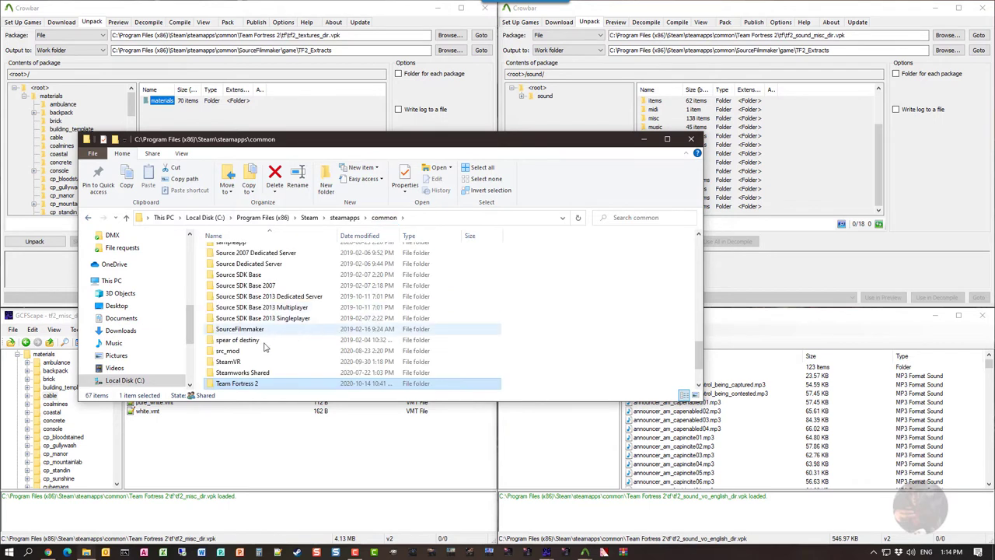
{"action": "double_click", "coordinate": [256, 330]}
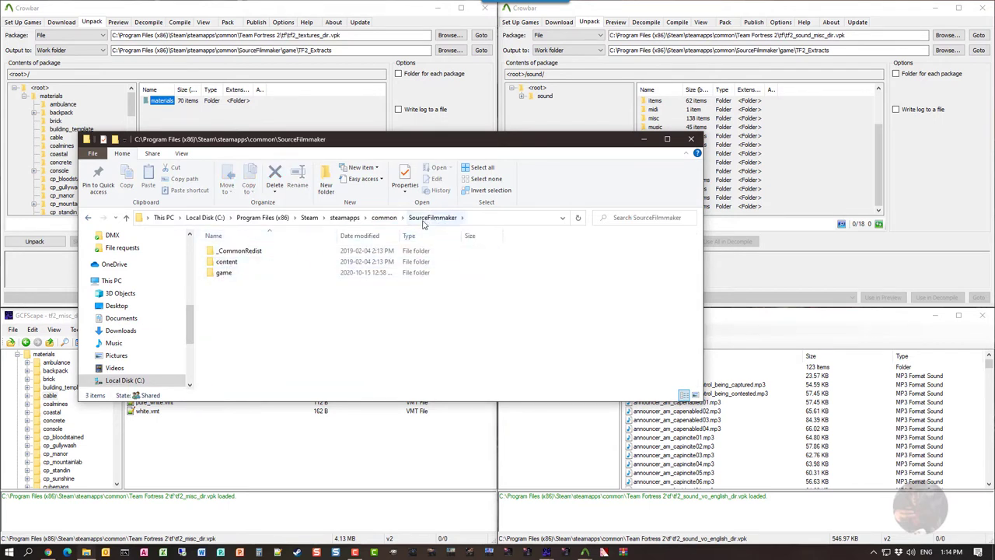
{"action": "left_click", "coordinate": [224, 276]}
{"action": "left_click", "coordinate": [223, 276]}
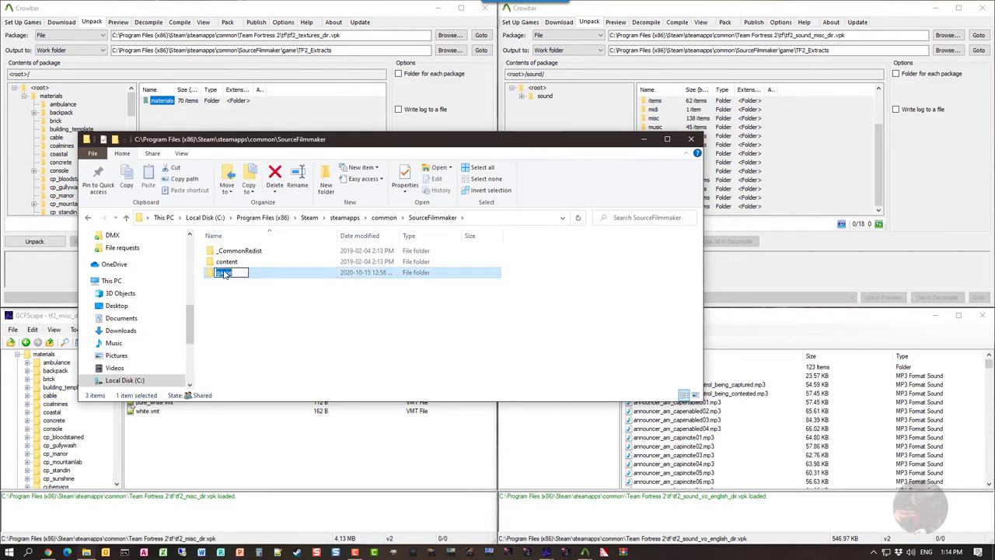
{"action": "double_click", "coordinate": [262, 278]}
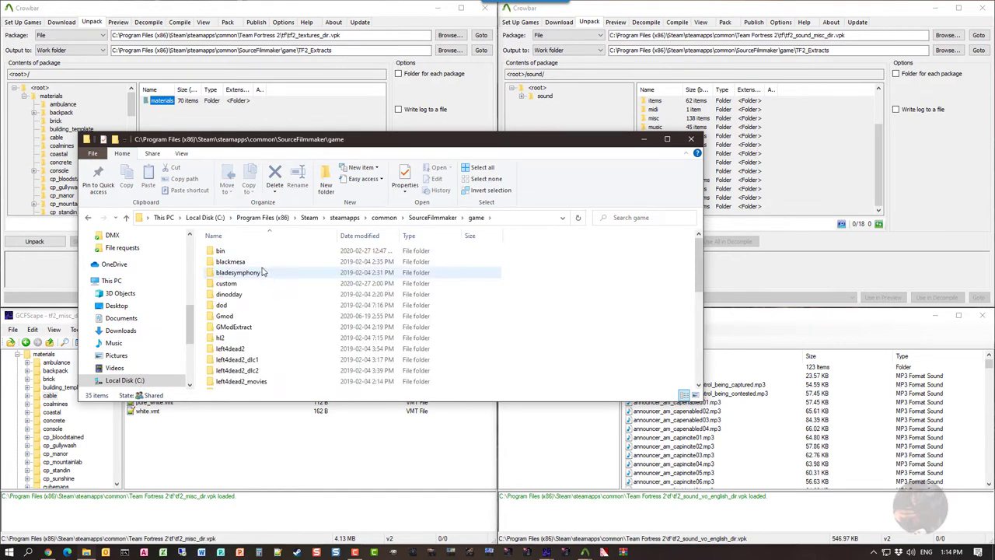
Look through the game and mod content folders listed in the SourceFilmmaker game folder
{"action": "scroll", "coordinate": [276, 363], "scroll_direction": "down", "scroll_amount": 7}
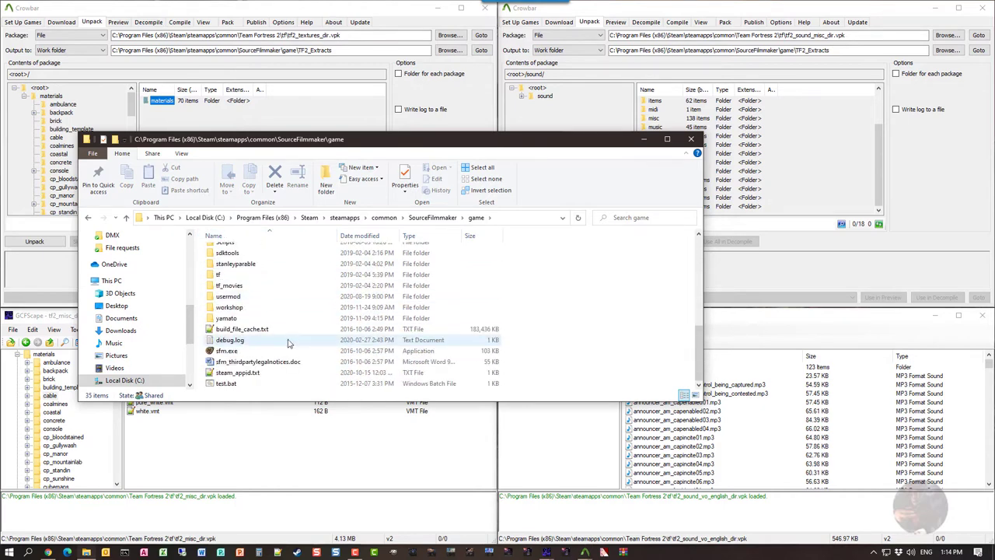
{"action": "scroll", "coordinate": [288, 346], "scroll_direction": "up", "scroll_amount": 7}
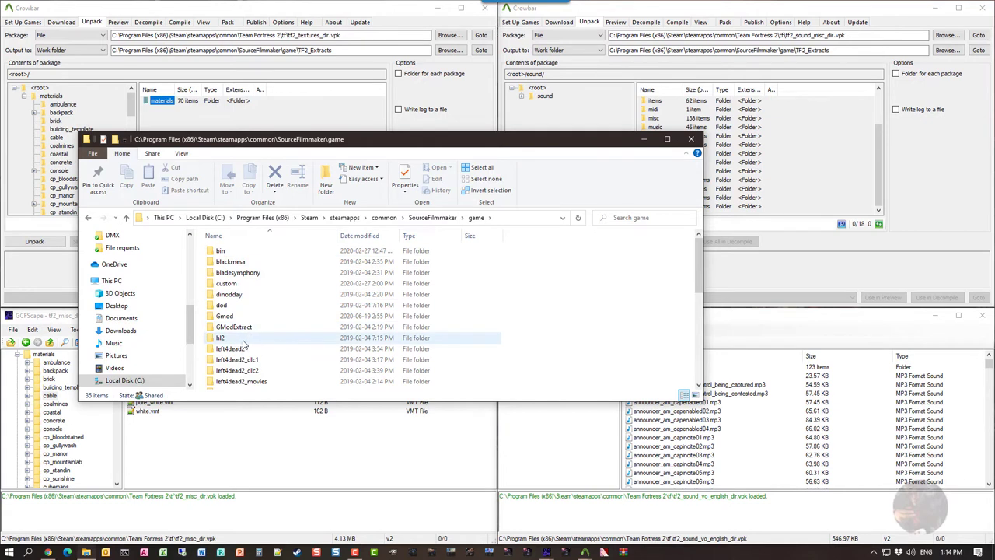
{"action": "scroll", "coordinate": [245, 336], "scroll_direction": "down", "scroll_amount": 2}
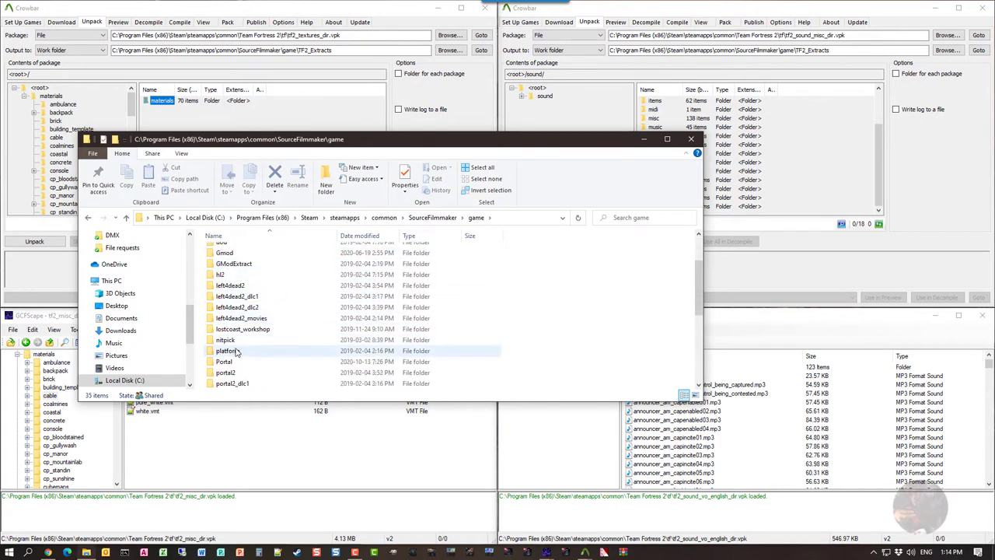
{"action": "scroll", "coordinate": [230, 296], "scroll_direction": "down", "scroll_amount": 2}
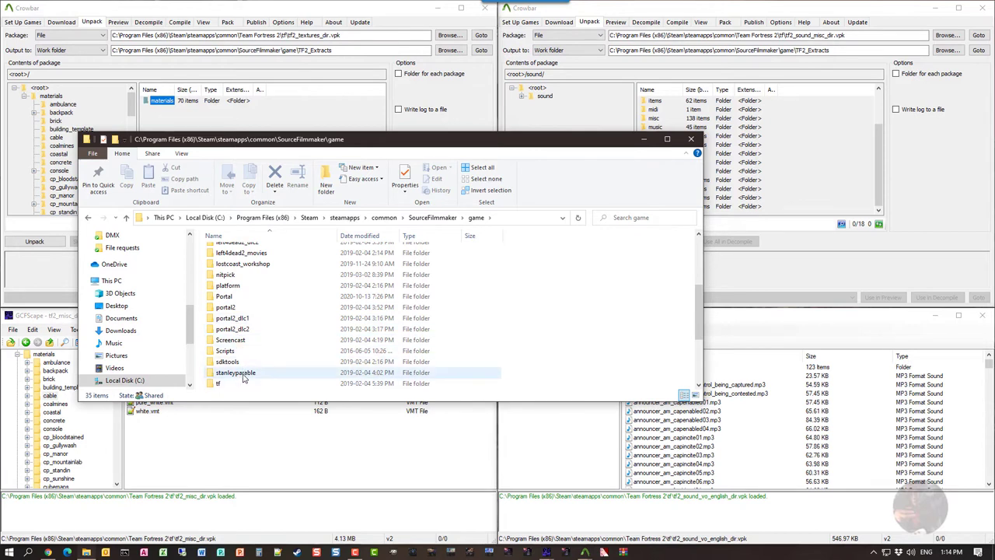
{"action": "scroll", "coordinate": [244, 376], "scroll_direction": "down", "scroll_amount": 2}
{"action": "scroll", "coordinate": [243, 376], "scroll_direction": "down", "scroll_amount": 1}
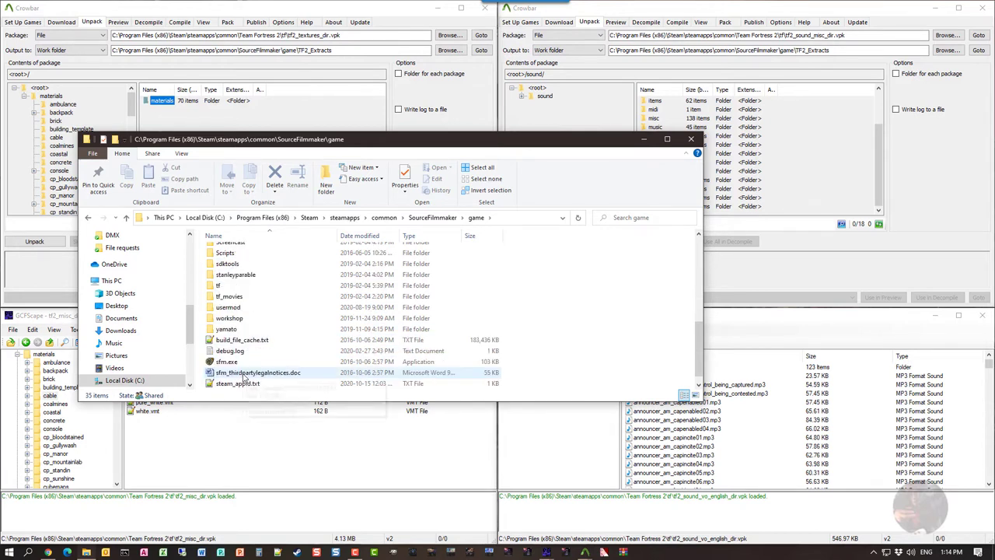
{"action": "scroll", "coordinate": [233, 308], "scroll_direction": "up", "scroll_amount": 7}
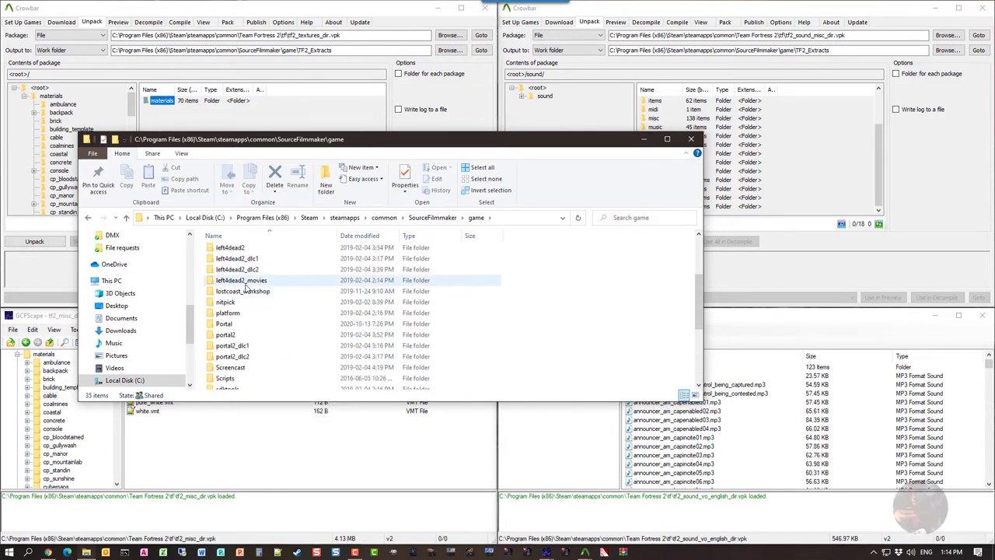
{"action": "scroll", "coordinate": [249, 354], "scroll_direction": "down", "scroll_amount": 2}
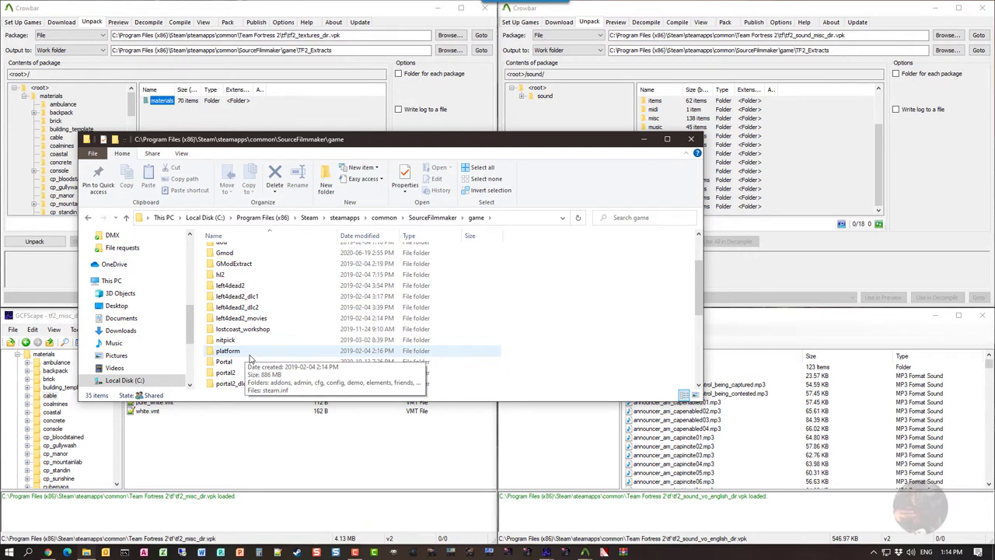
{"action": "scroll", "coordinate": [251, 357], "scroll_direction": "up", "scroll_amount": 2}
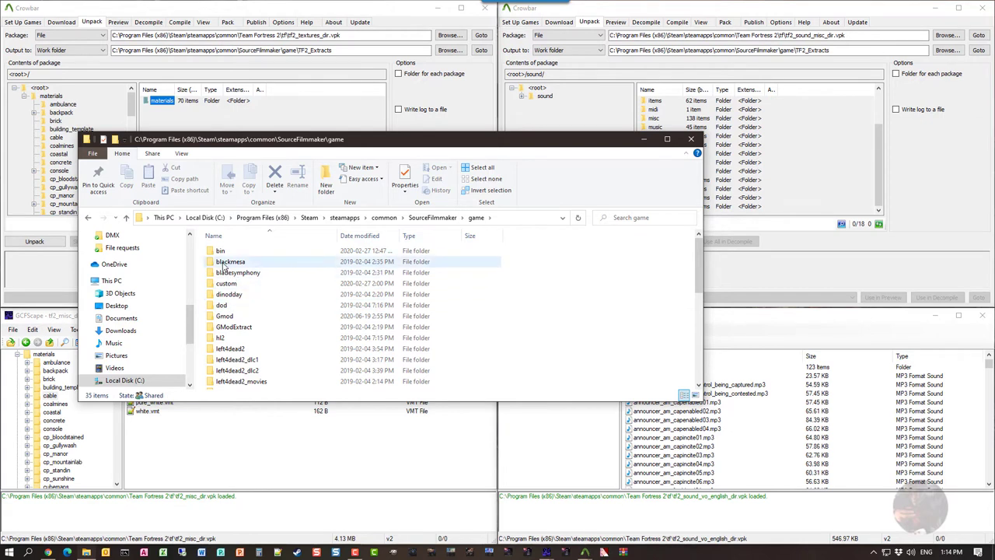
Inspect the contents of the blackmesa and bladesymphony folders, returning to the game folder after each
{"action": "left_click", "coordinate": [227, 263]}
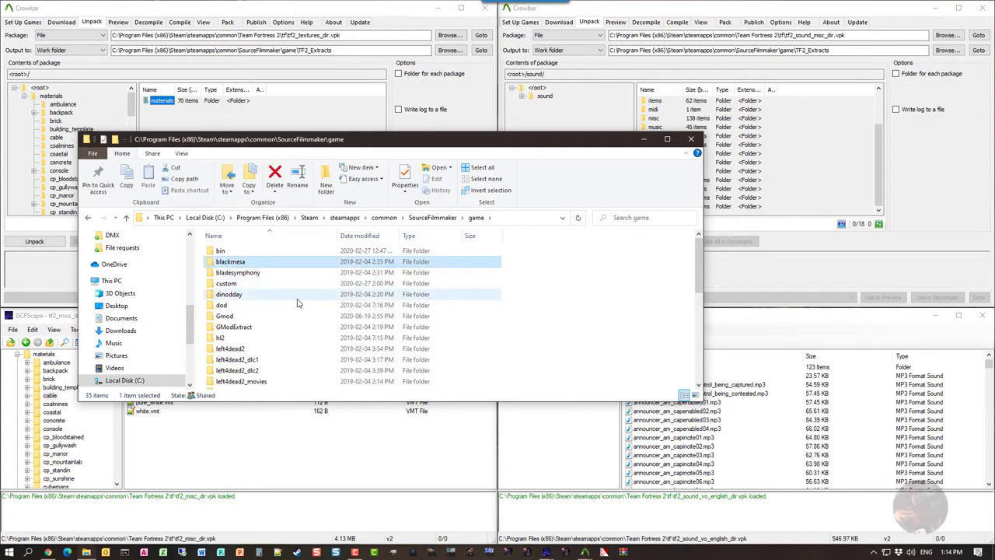
{"action": "double_click", "coordinate": [238, 264]}
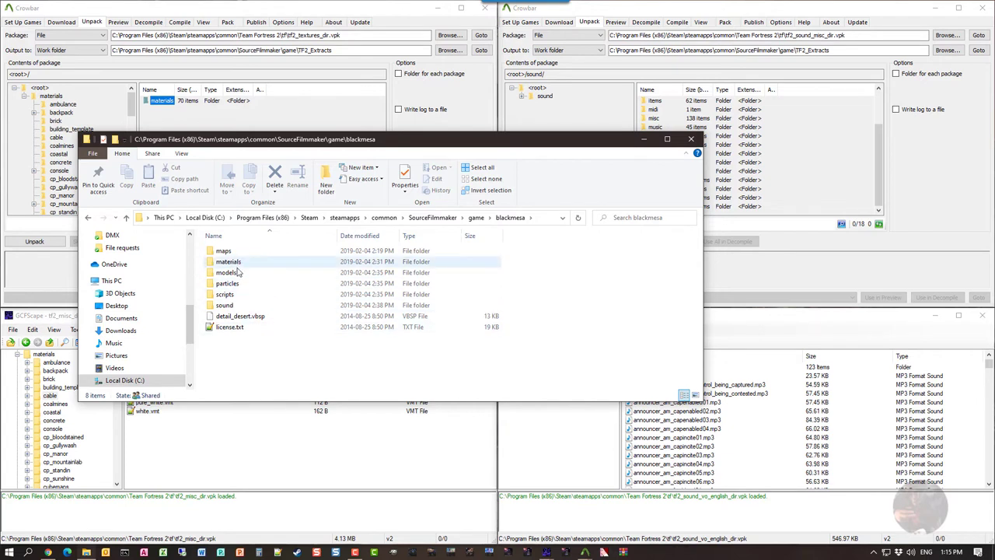
{"action": "left_click", "coordinate": [475, 219]}
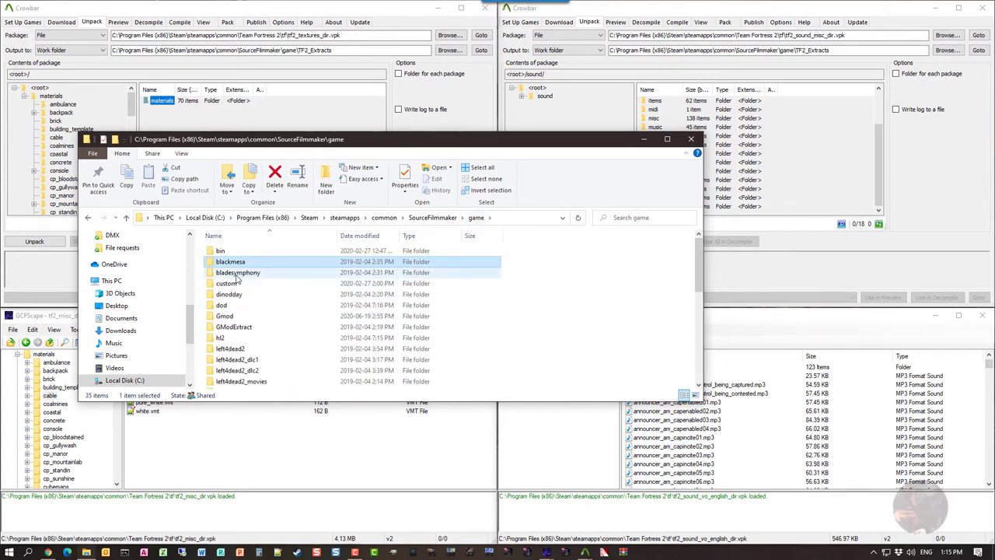
{"action": "double_click", "coordinate": [237, 276]}
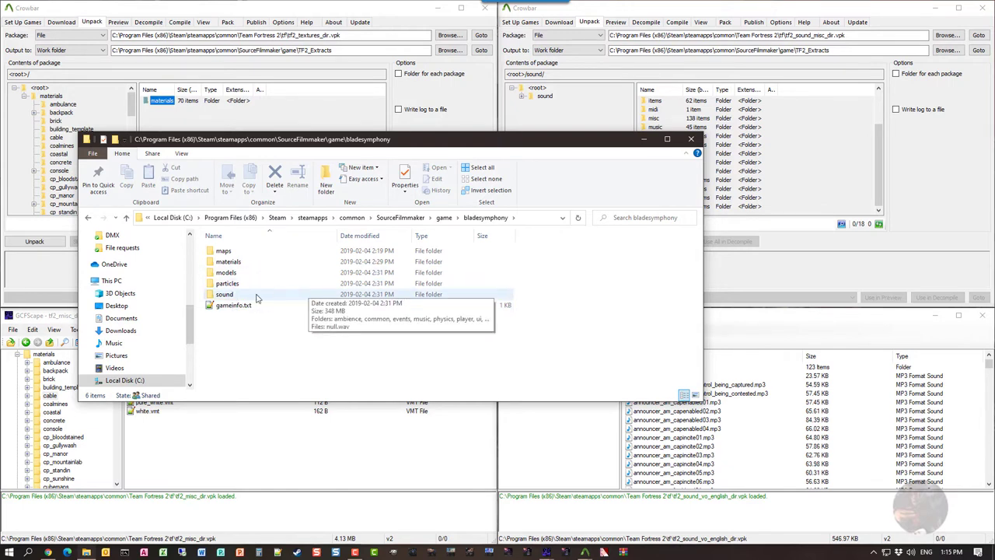
{"action": "left_click", "coordinate": [445, 218]}
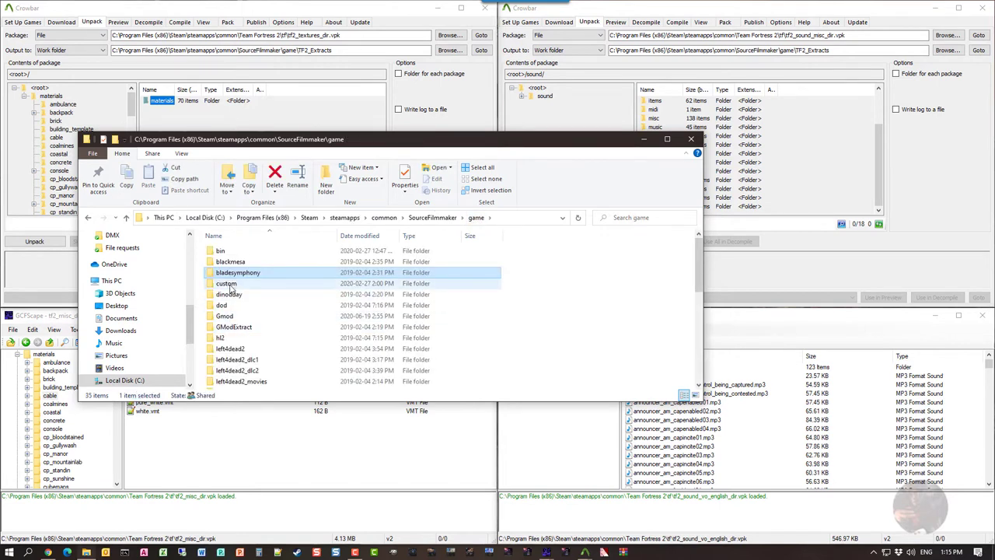
Inspect the contents of the custom and dinodday folders, returning to the game folder after each
{"action": "double_click", "coordinate": [227, 285]}
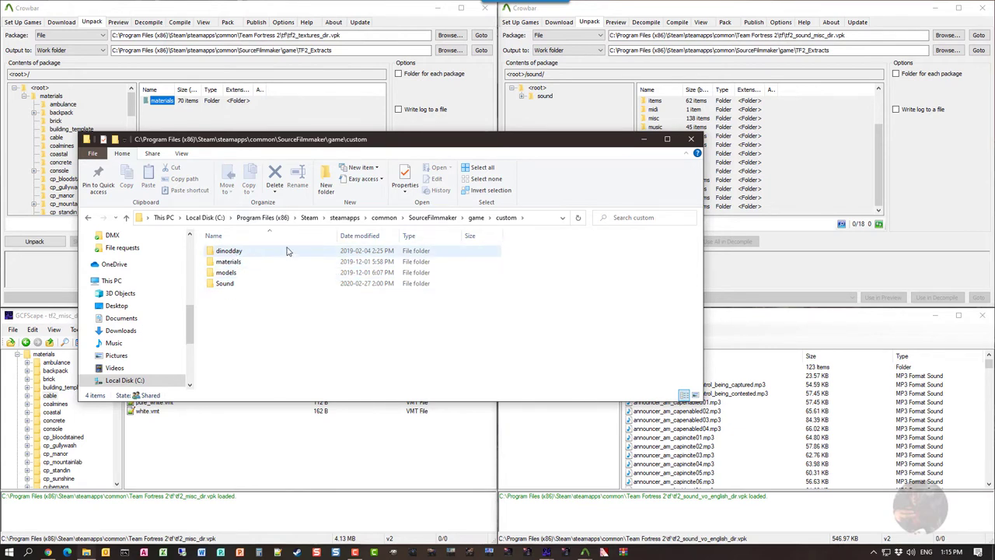
{"action": "left_click", "coordinate": [475, 218]}
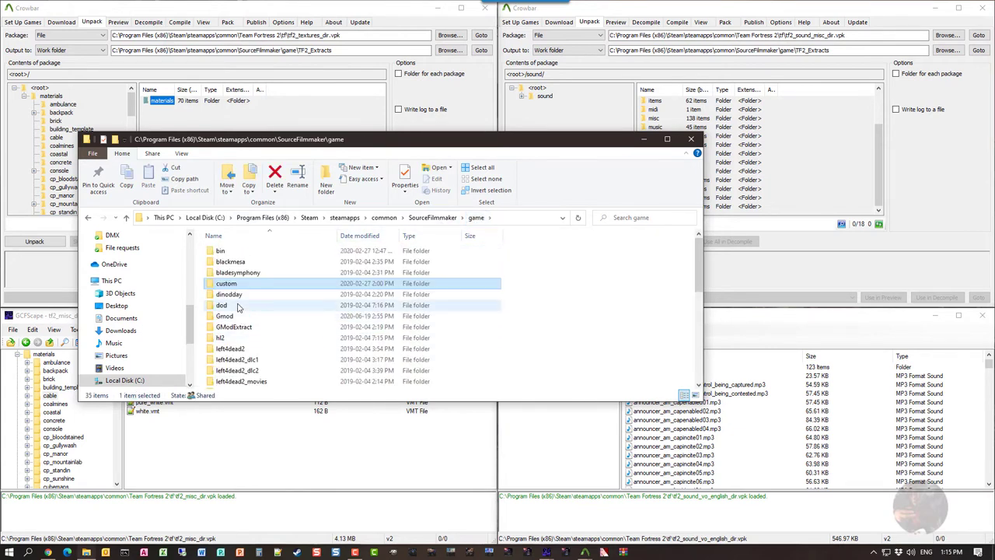
{"action": "left_click", "coordinate": [234, 295]}
{"action": "left_click", "coordinate": [275, 299]}
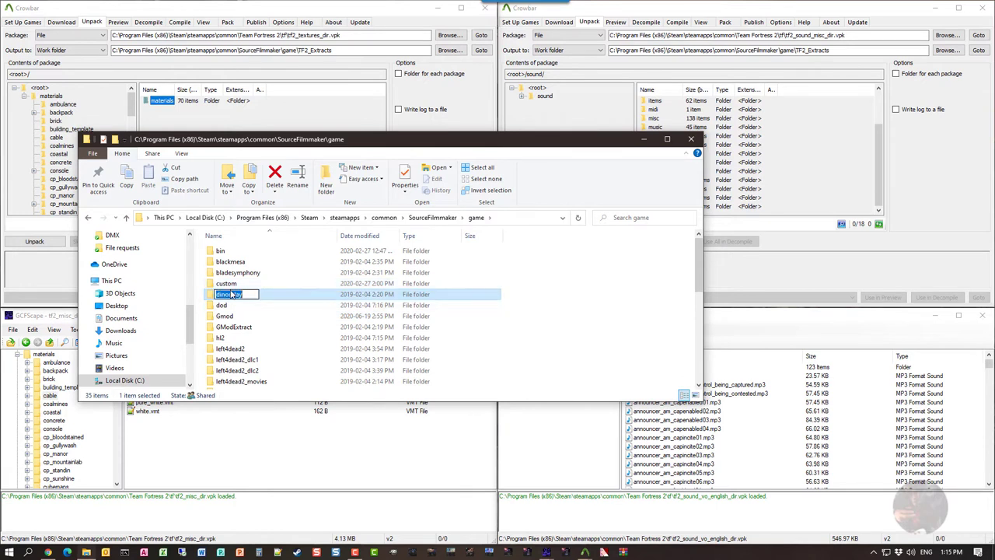
{"action": "left_click", "coordinate": [274, 298]}
{"action": "double_click", "coordinate": [277, 295]}
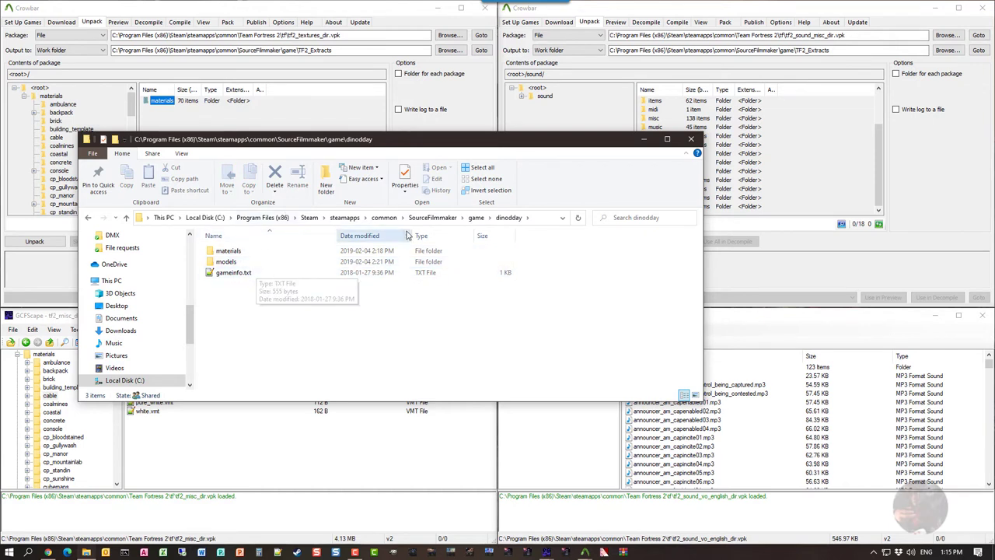
{"action": "left_click", "coordinate": [476, 218]}
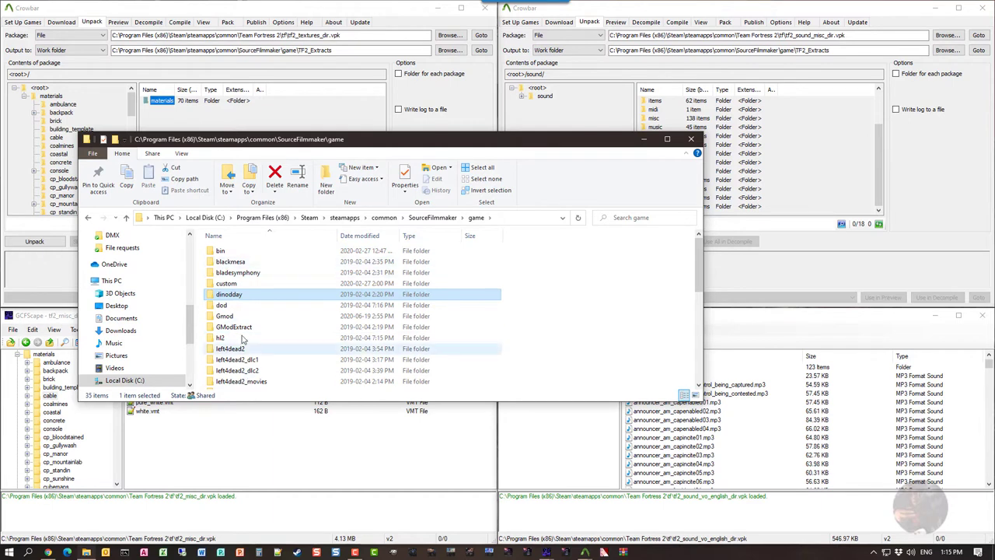
Open the tf folder inside the SourceFilmmaker game folder and look through its subfolders and files
{"action": "scroll", "coordinate": [294, 320], "scroll_direction": "down", "scroll_amount": 4}
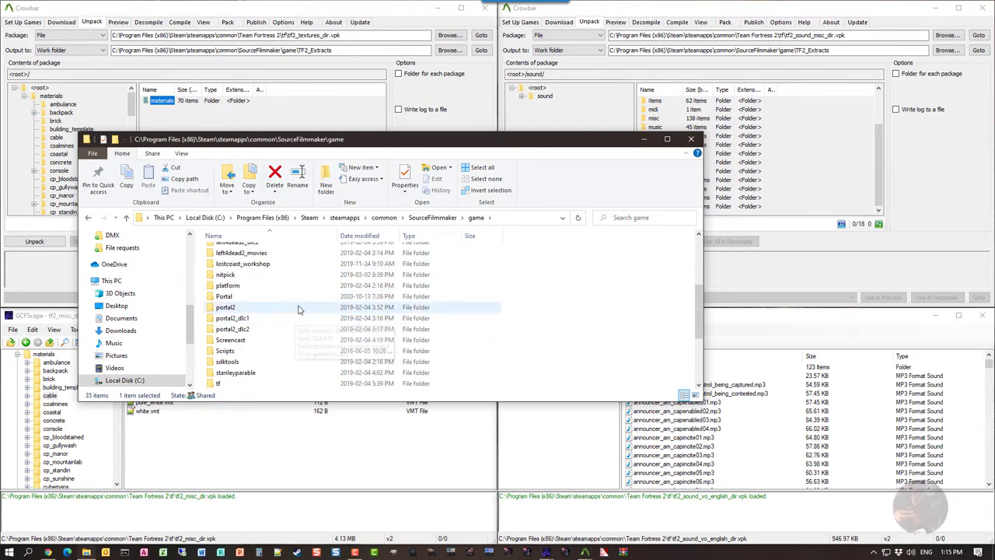
{"action": "mouse_move", "coordinate": [297, 309]}
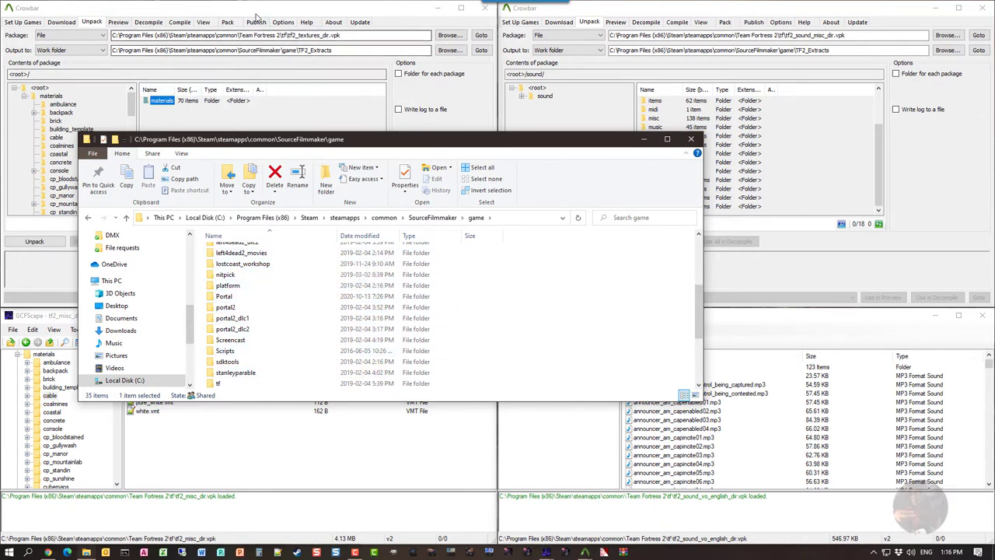
{"action": "scroll", "coordinate": [267, 326], "scroll_direction": "down", "scroll_amount": 2}
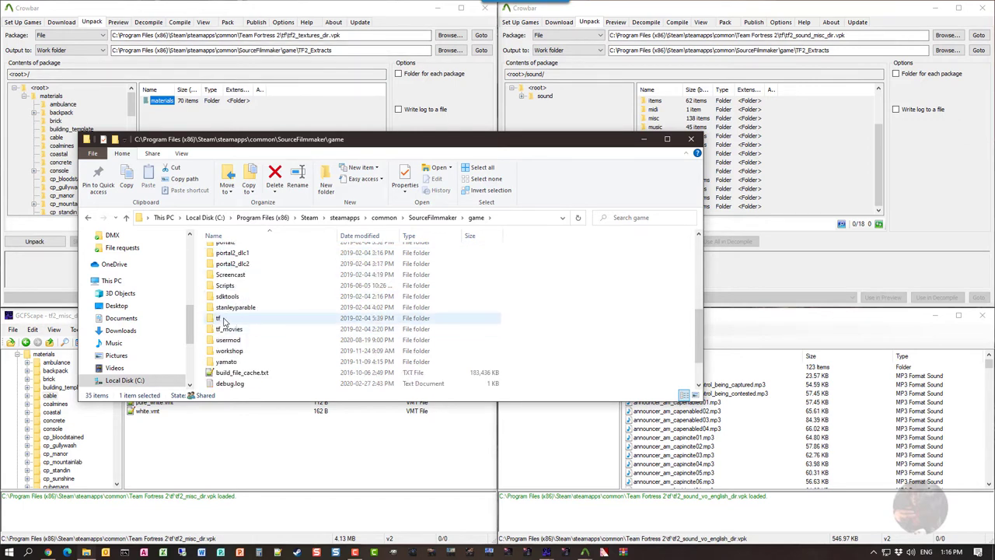
{"action": "left_click", "coordinate": [225, 320]}
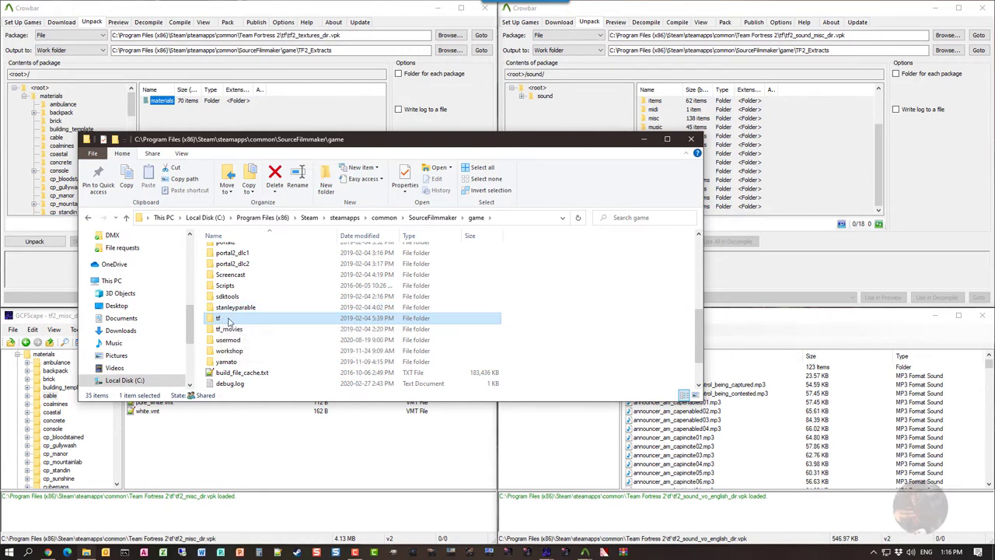
{"action": "double_click", "coordinate": [229, 321]}
{"action": "left_click", "coordinate": [230, 318]}
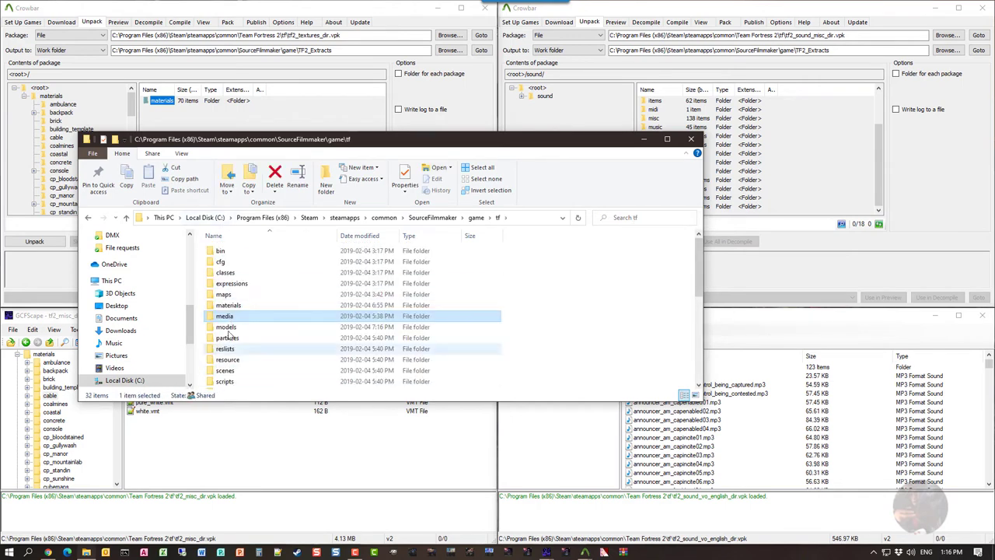
{"action": "scroll", "coordinate": [251, 335], "scroll_direction": "down", "scroll_amount": 5}
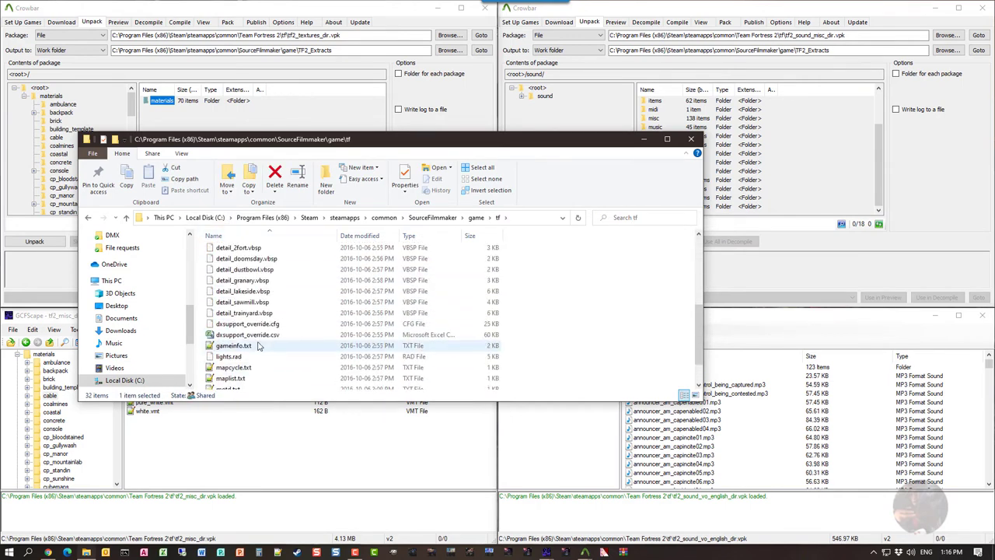
{"action": "scroll", "coordinate": [265, 334], "scroll_direction": "up", "scroll_amount": 4}
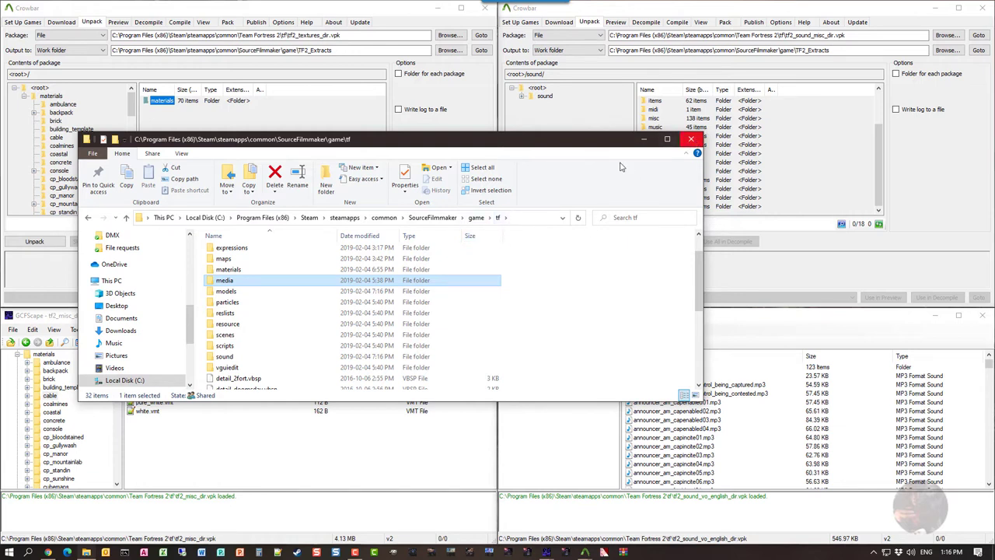
Go back to the SourceFilmmaker game folder and create a new folder named TF2_extracts in it
{"action": "left_click", "coordinate": [477, 218]}
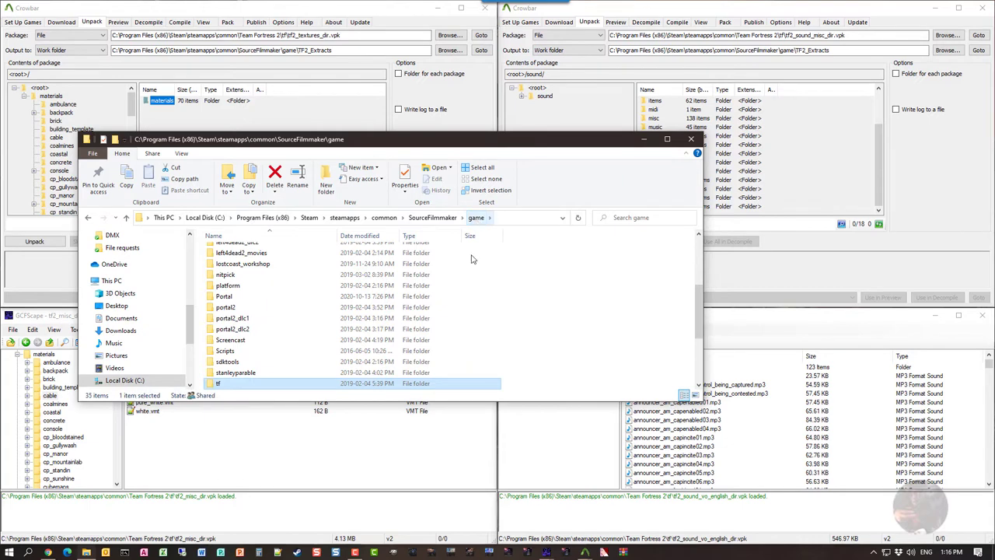
{"action": "scroll", "coordinate": [469, 358], "scroll_direction": "down", "scroll_amount": 3}
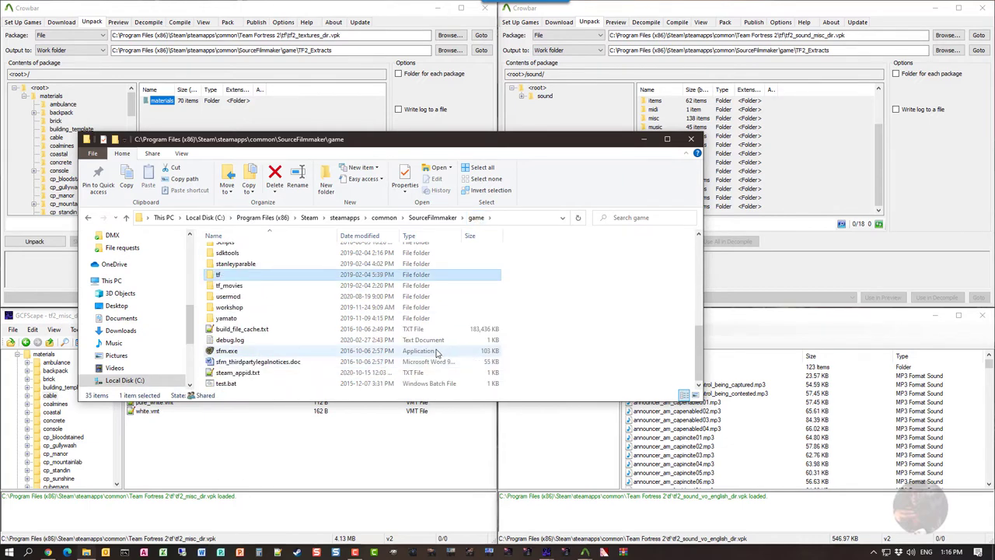
{"action": "right_click", "coordinate": [314, 352]}
{"action": "mouse_move", "coordinate": [346, 508]}
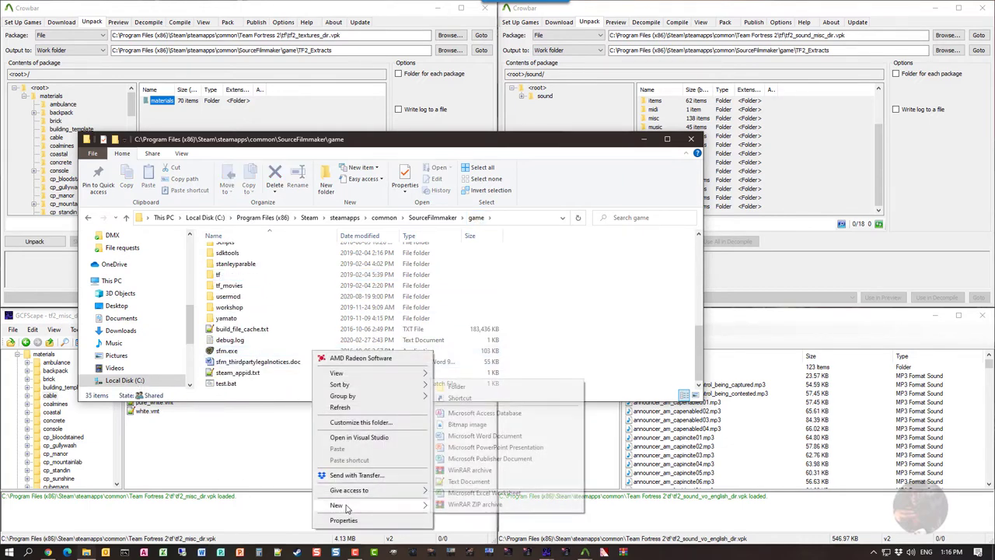
{"action": "left_click", "coordinate": [459, 388]}
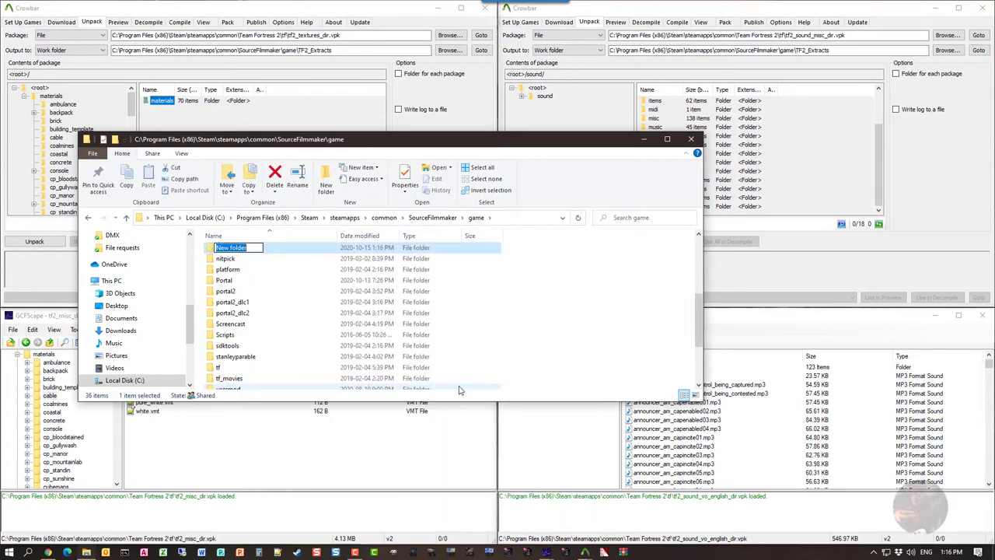
{"action": "type", "text": "TF2_extracts"}
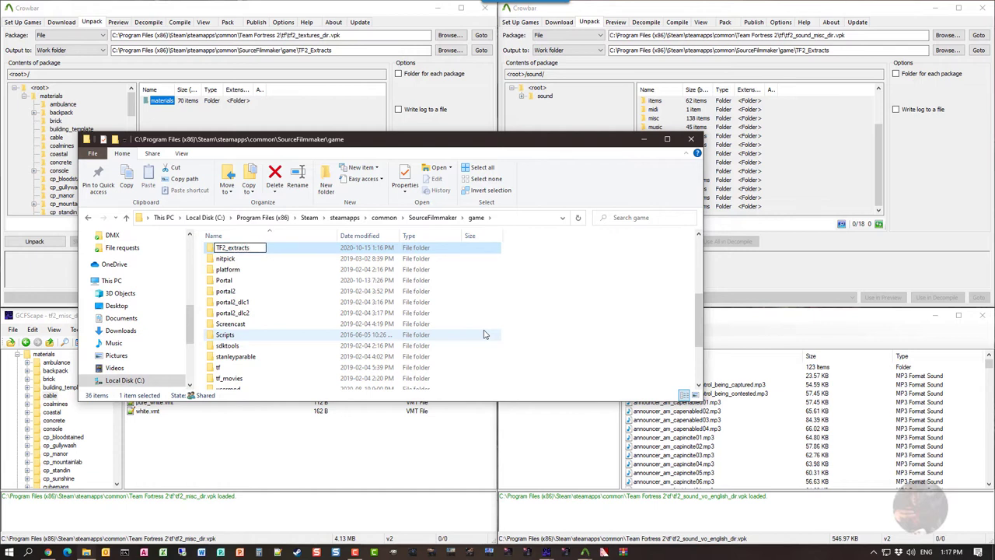
{"action": "key", "text": "Return"}
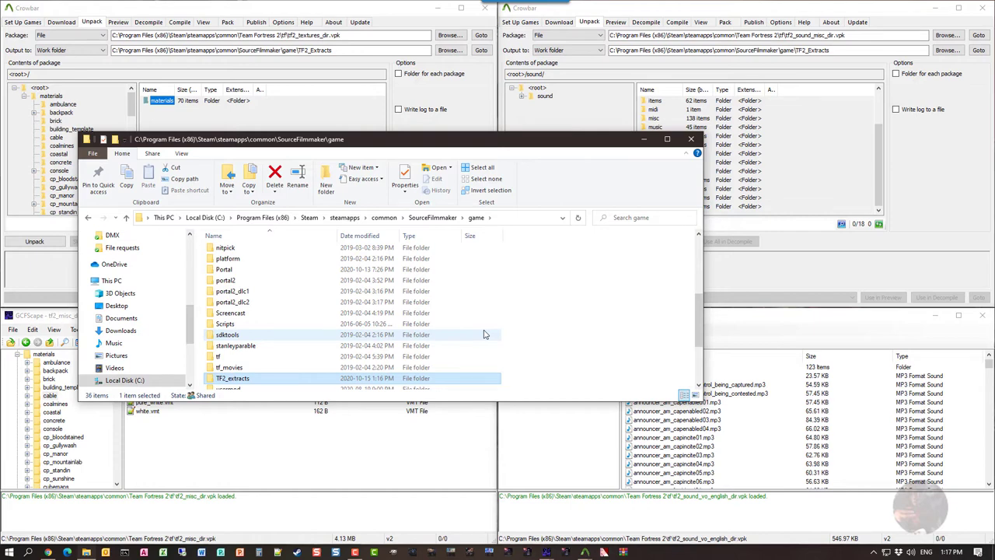
Open the screenshot saved on the desktop, check the size and file count of the TF2_extract folder, and close it
{"action": "left_click", "coordinate": [437, 7]}
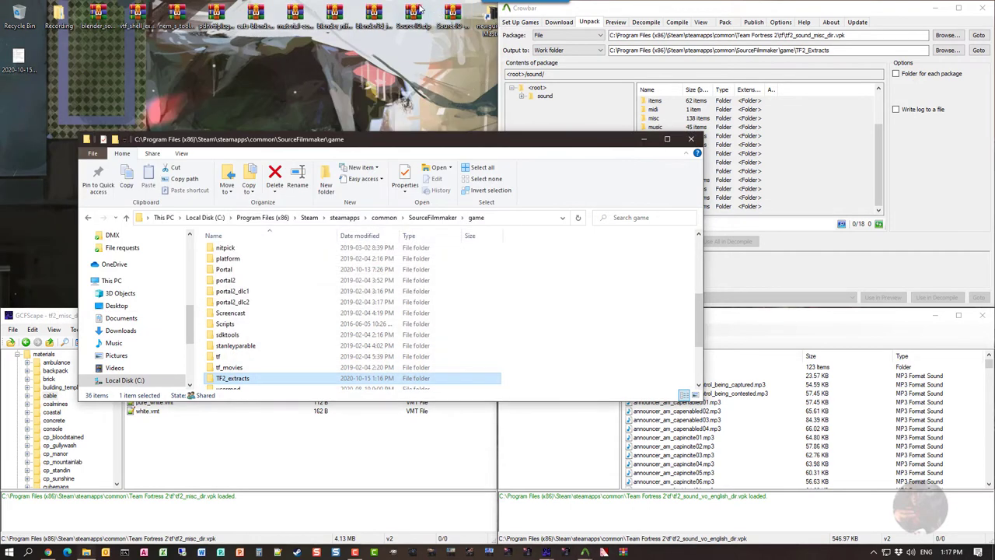
{"action": "left_click", "coordinate": [19, 56]}
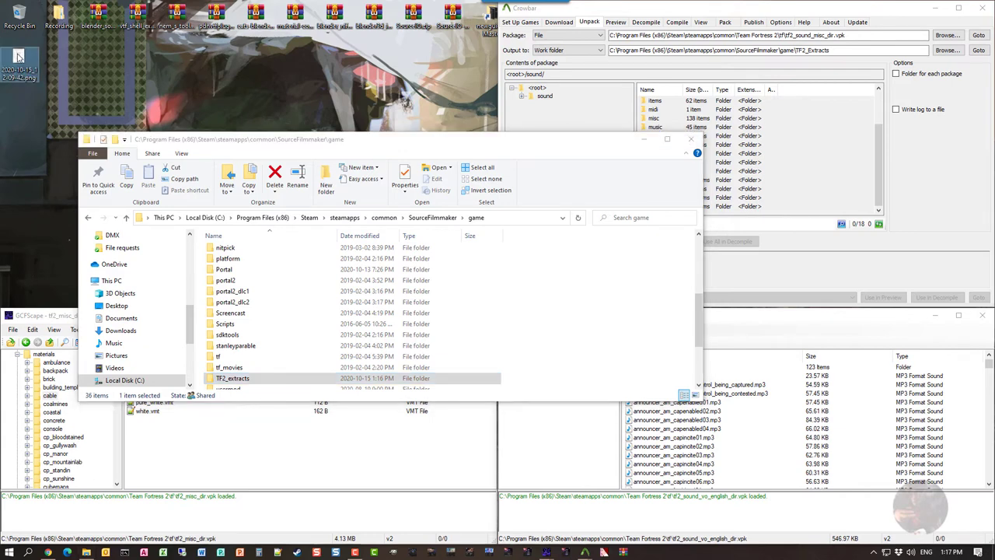
{"action": "double_click", "coordinate": [20, 56]}
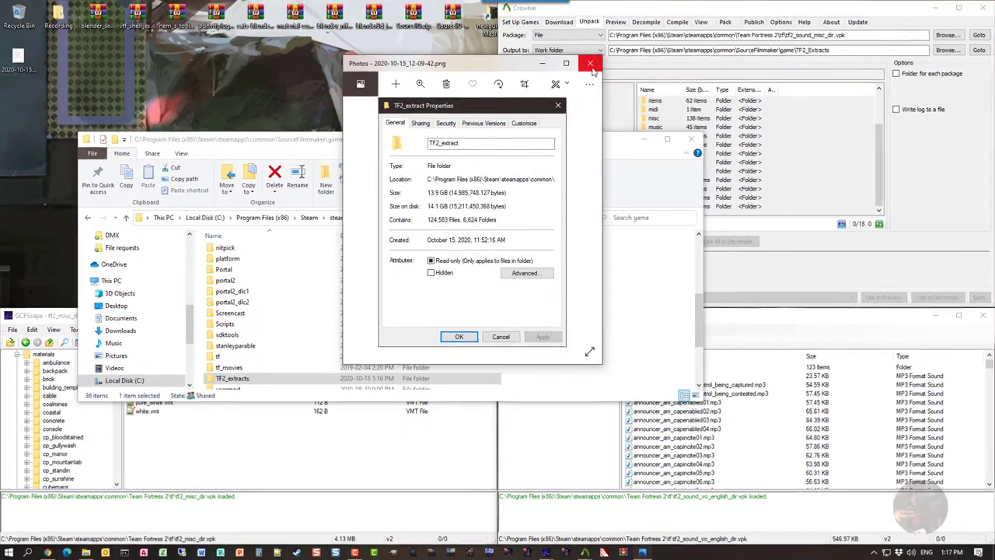
{"action": "left_click", "coordinate": [501, 381]}
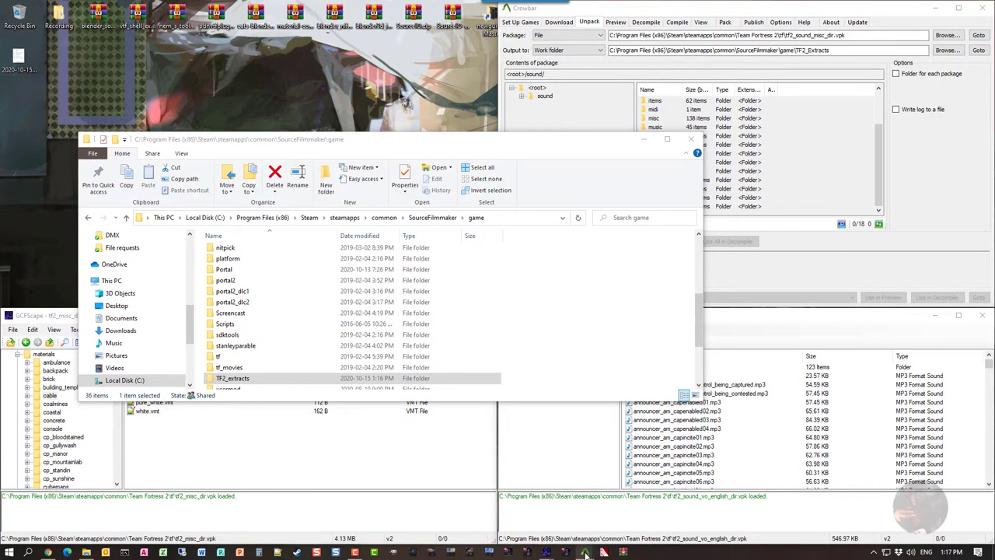
Switch to the Crowbar window with tf2_textures_dir.vpk, choose SourceFilmmaker\game\TF2_extracts as its output folder and unpack the materials folder
{"action": "mouse_move", "coordinate": [584, 554]}
{"action": "left_click", "coordinate": [526, 477]}
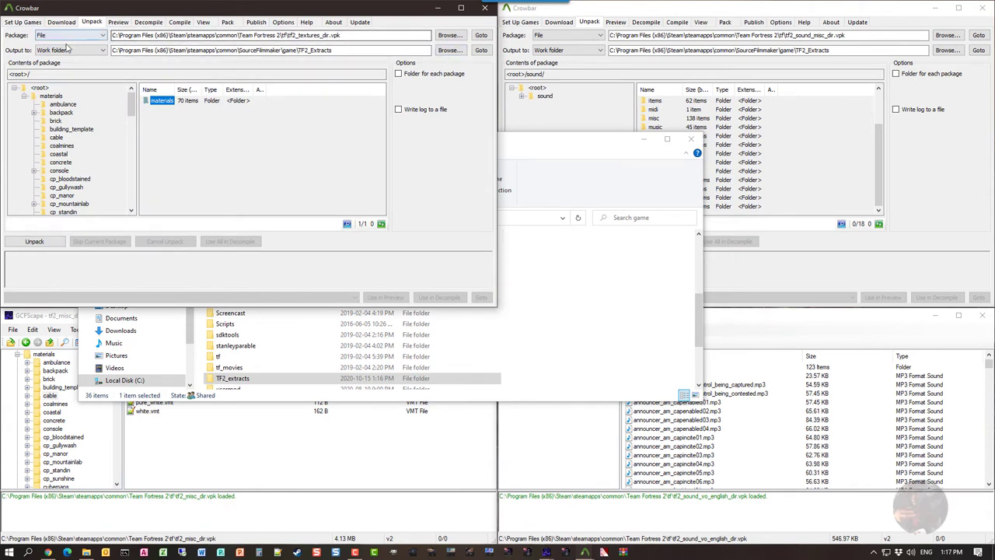
{"action": "left_click", "coordinate": [451, 51]}
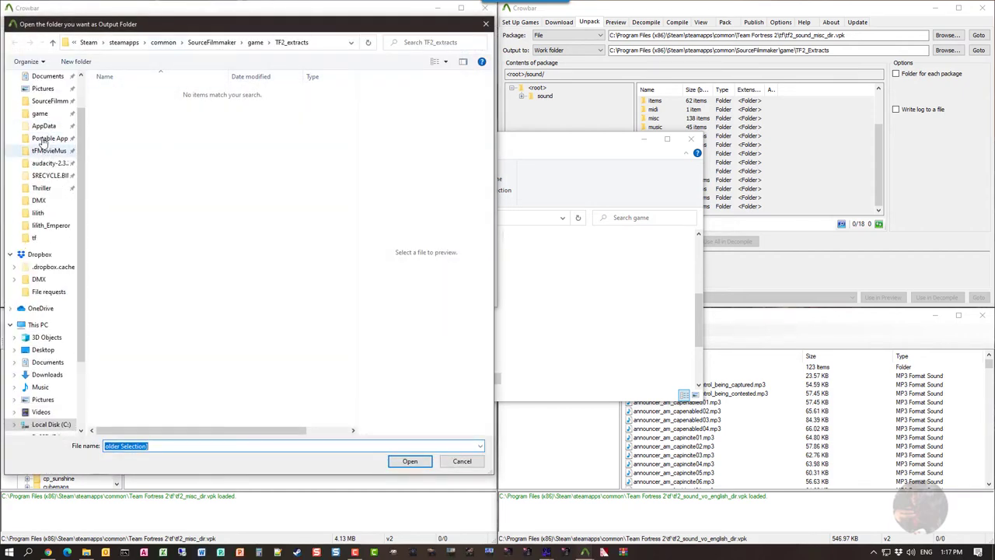
{"action": "left_click", "coordinate": [48, 104]}
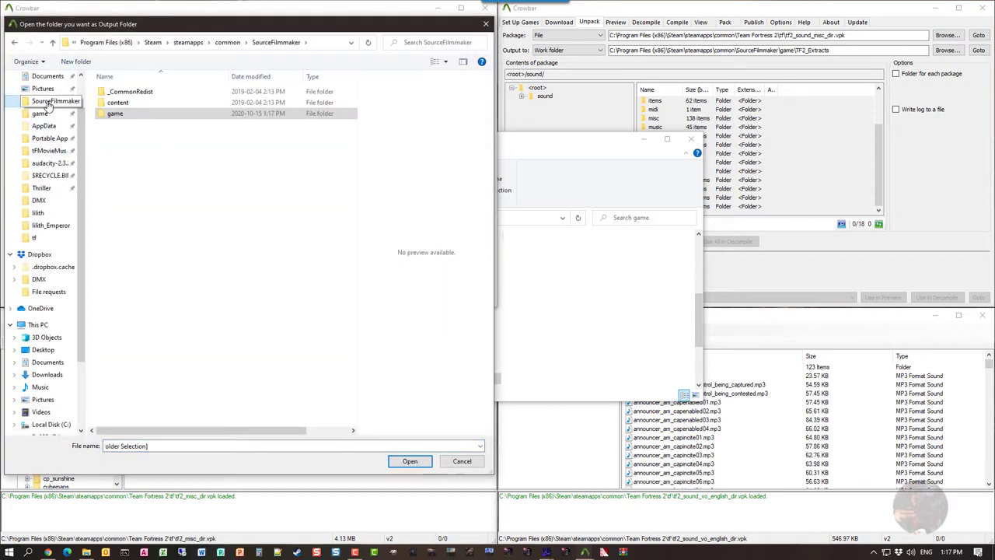
{"action": "left_click", "coordinate": [119, 115]}
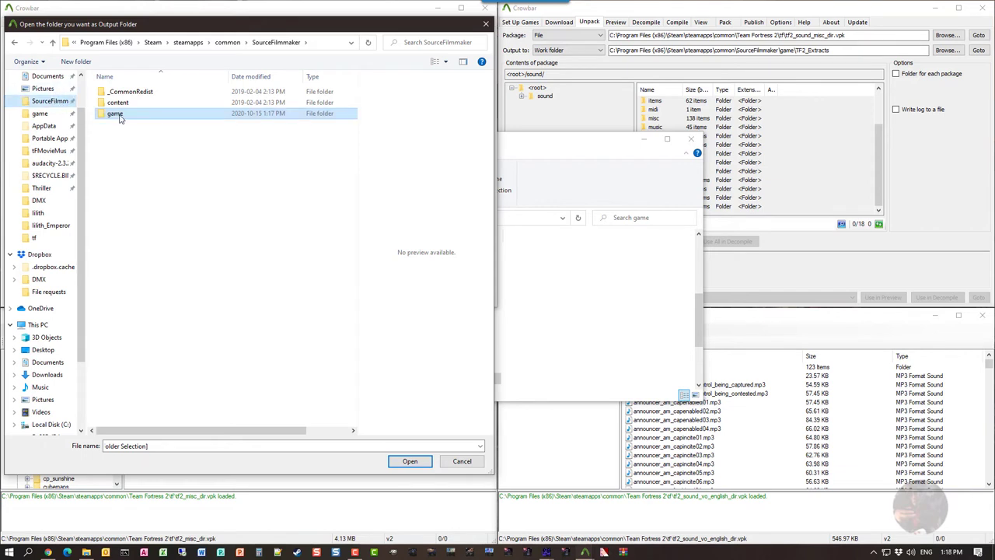
{"action": "double_click", "coordinate": [119, 115]}
{"action": "scroll", "coordinate": [125, 233], "scroll_direction": "down", "scroll_amount": 5}
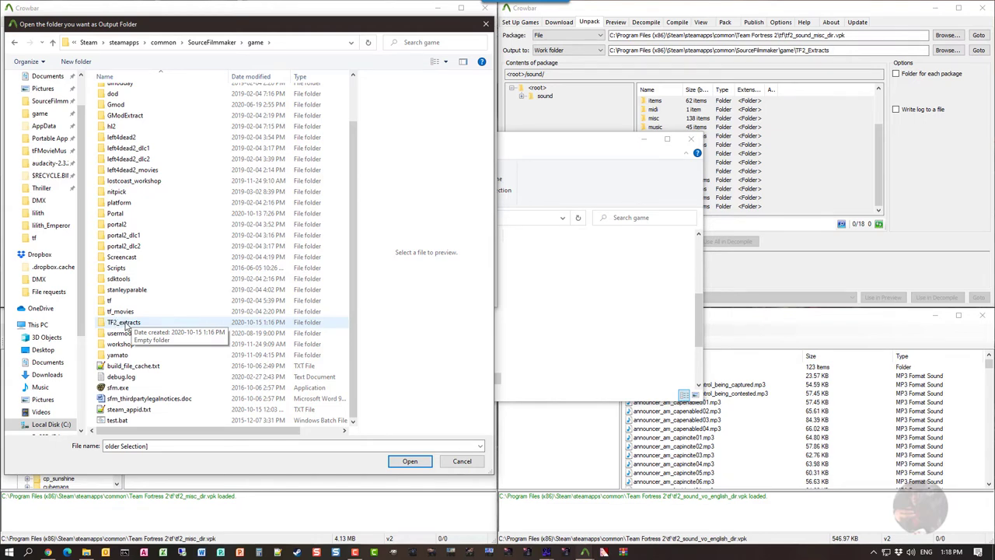
{"action": "left_click", "coordinate": [125, 323]}
{"action": "double_click", "coordinate": [124, 323]}
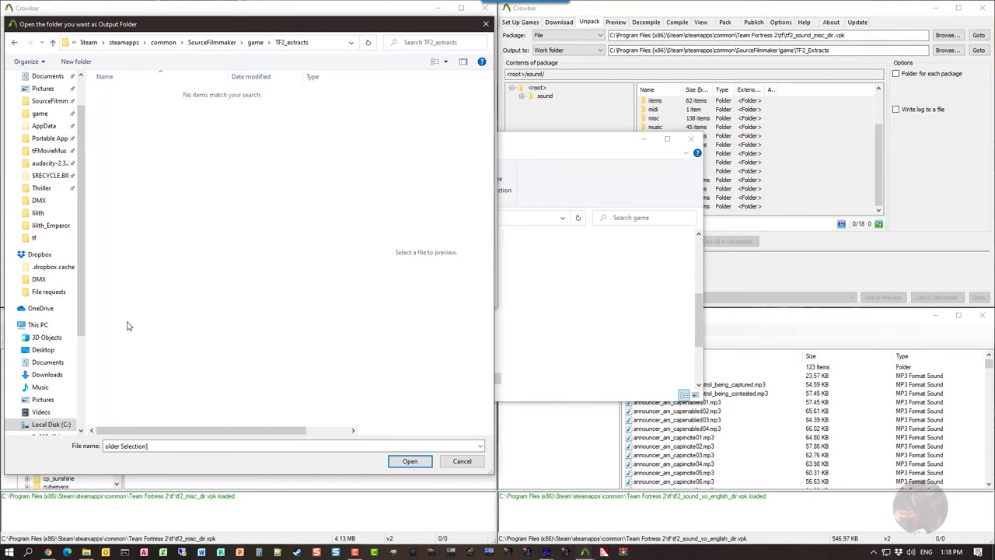
{"action": "left_click", "coordinate": [410, 461]}
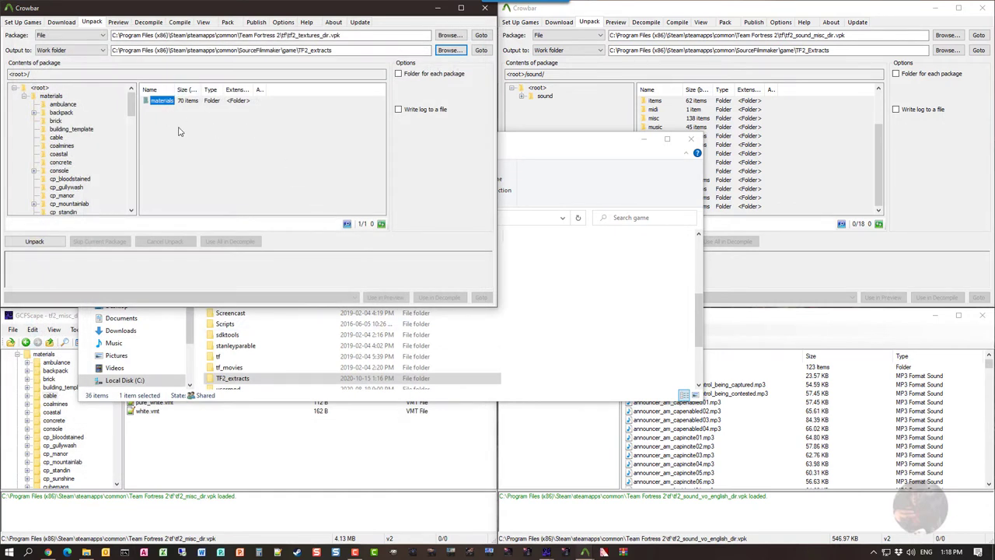
{"action": "left_click", "coordinate": [32, 245]}
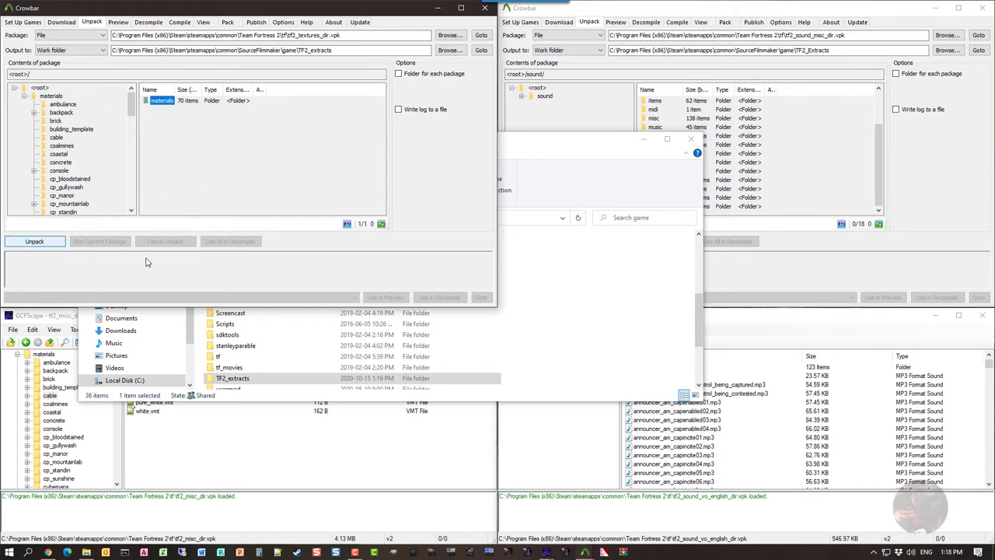
In the Crowbar window with tf2_sound_misc_dir.vpk, choose SourceFilmmaker\game\TF2_extracts as the output folder and unpack the package
{"action": "left_click", "coordinate": [718, 9]}
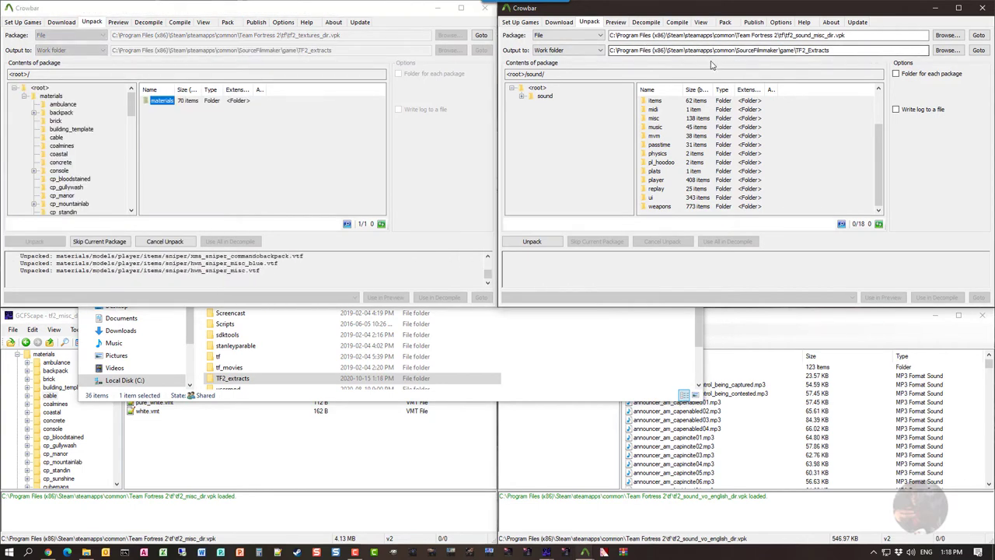
{"action": "left_click", "coordinate": [948, 50]}
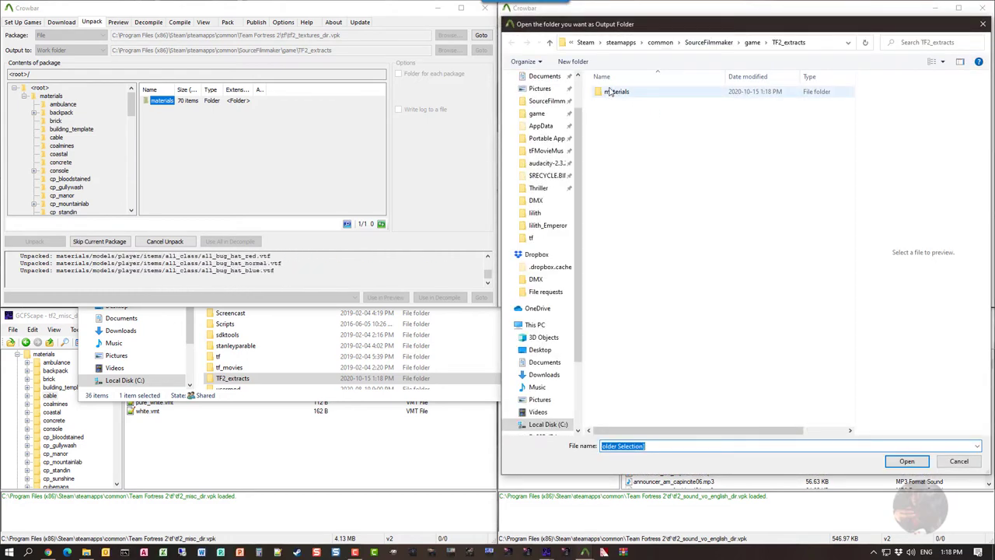
{"action": "left_click", "coordinate": [708, 43]}
{"action": "double_click", "coordinate": [613, 114]}
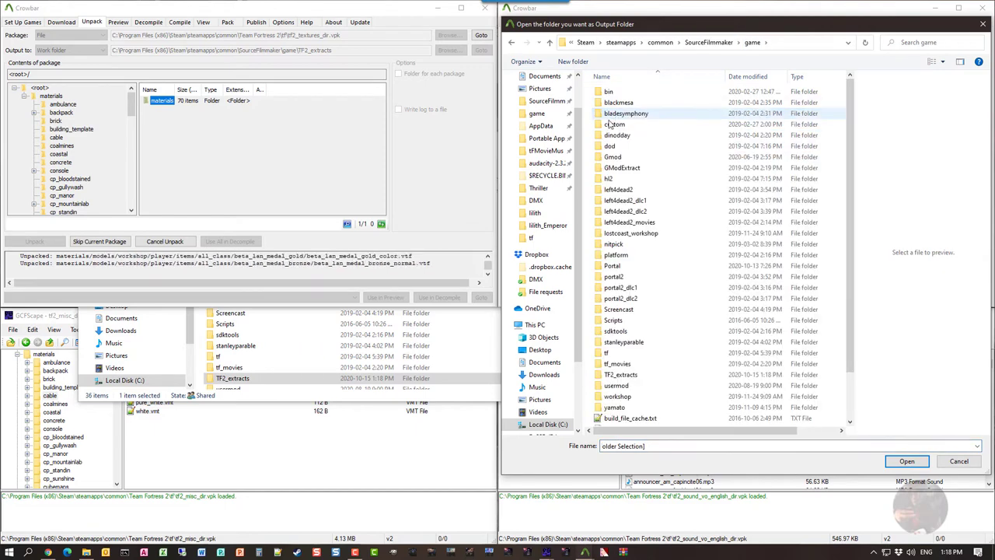
{"action": "double_click", "coordinate": [620, 376]}
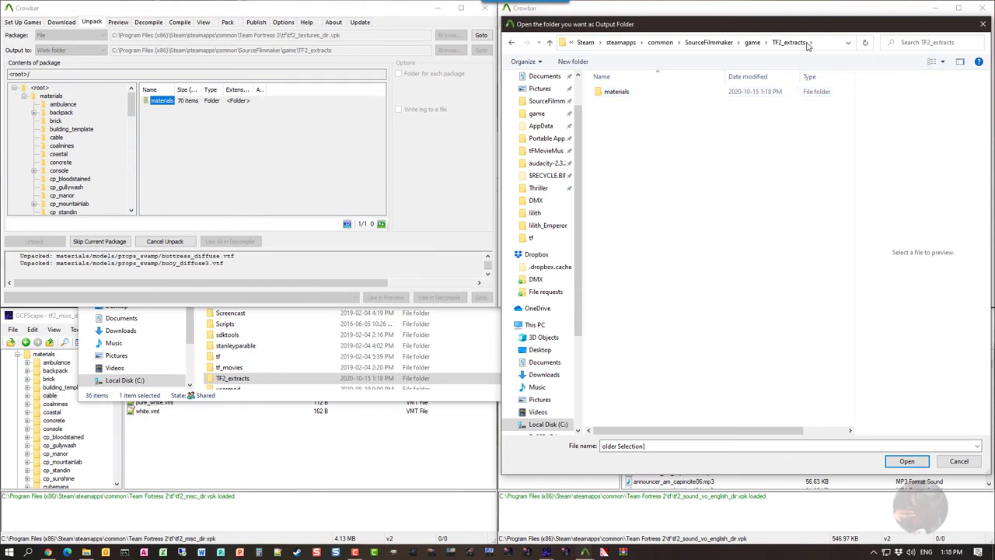
{"action": "left_click", "coordinate": [906, 461]}
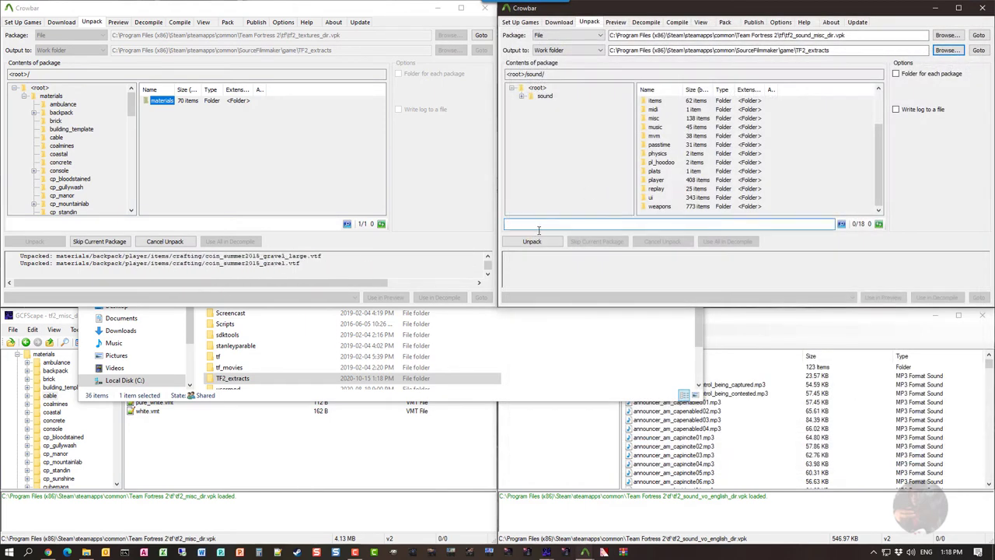
{"action": "left_click", "coordinate": [531, 242]}
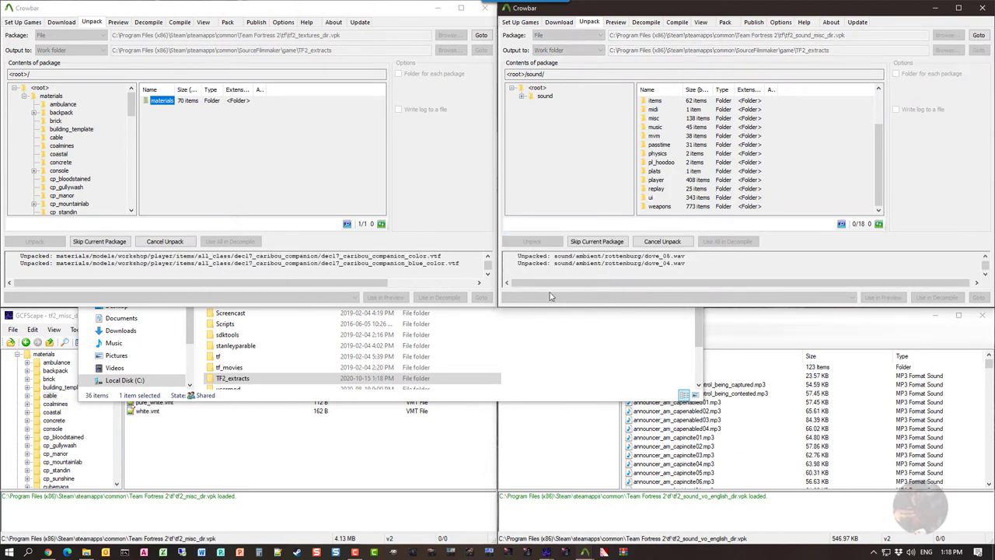
Check the TF2_extracts folder in File Explorer for the unpacked folders, and put its window away
{"action": "double_click", "coordinate": [234, 378]}
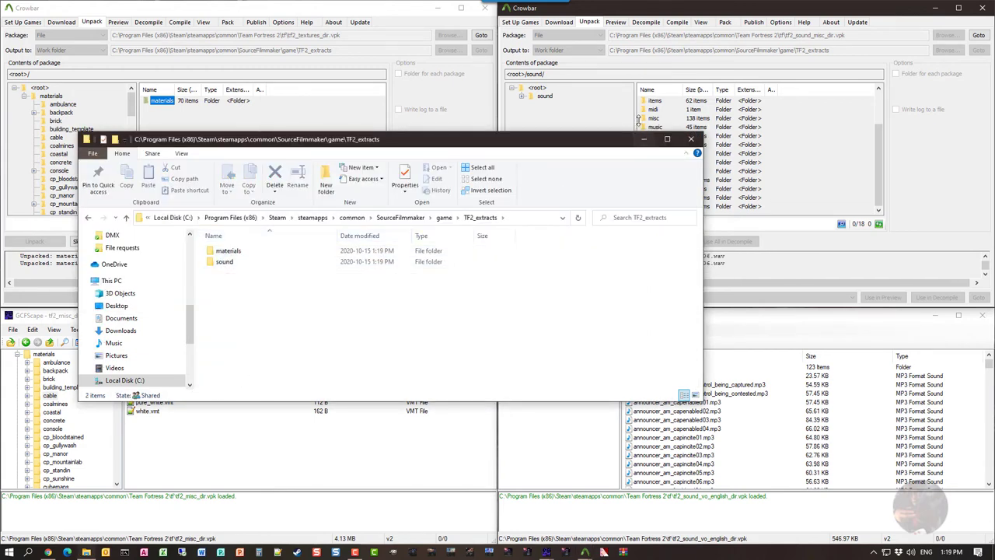
{"action": "left_click", "coordinate": [643, 140]}
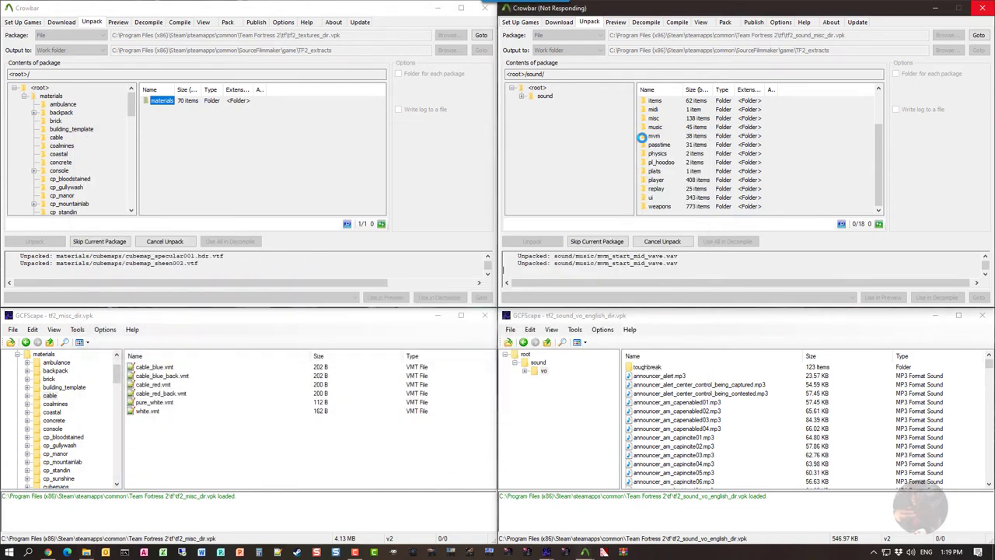
In GCFScape, select the materials, models and particles folders at the root of tf2_misc_dir.vpk and start extracting them
{"action": "left_click", "coordinate": [82, 400]}
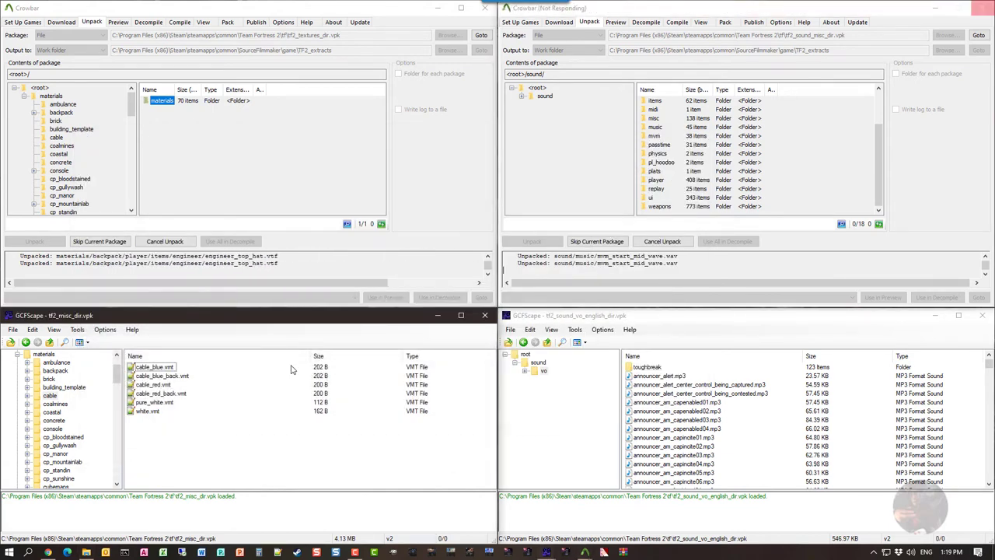
{"action": "scroll", "coordinate": [62, 389], "scroll_direction": "up", "scroll_amount": 2}
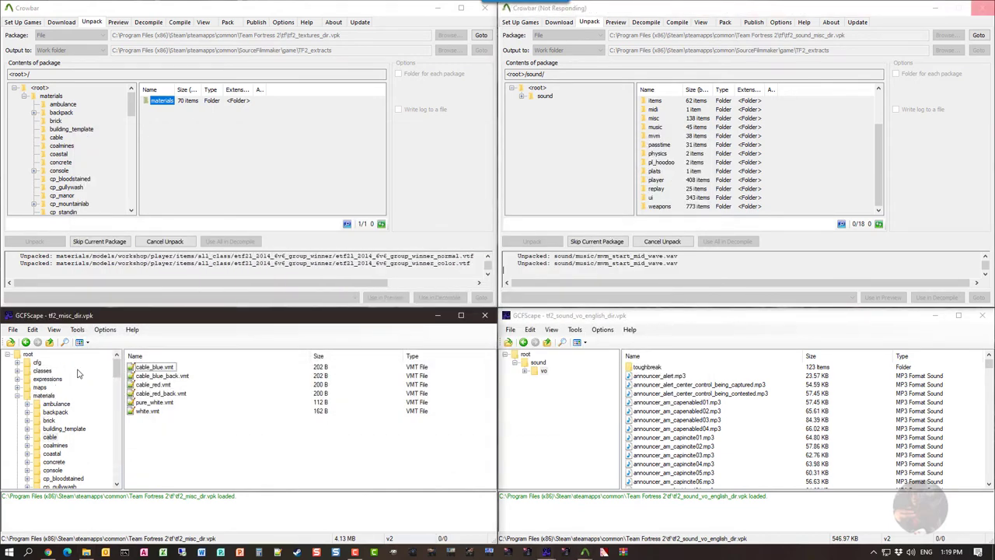
{"action": "left_click", "coordinate": [27, 356]}
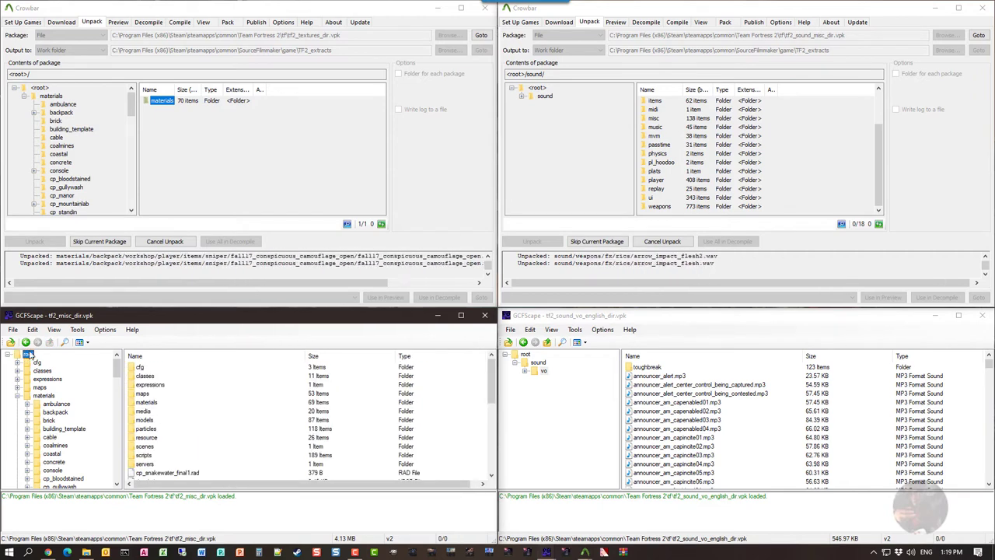
{"action": "left_click", "coordinate": [19, 396]}
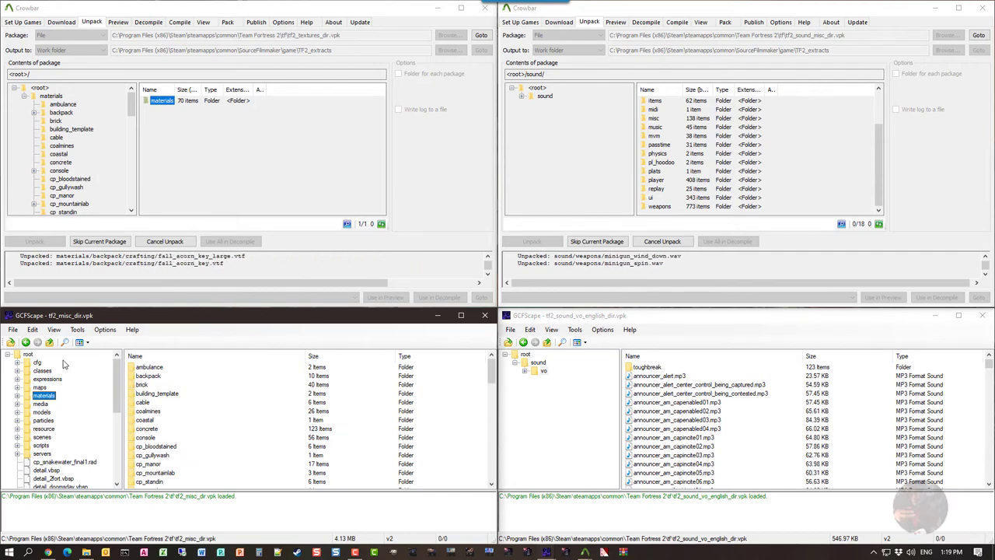
{"action": "left_click", "coordinate": [30, 355]}
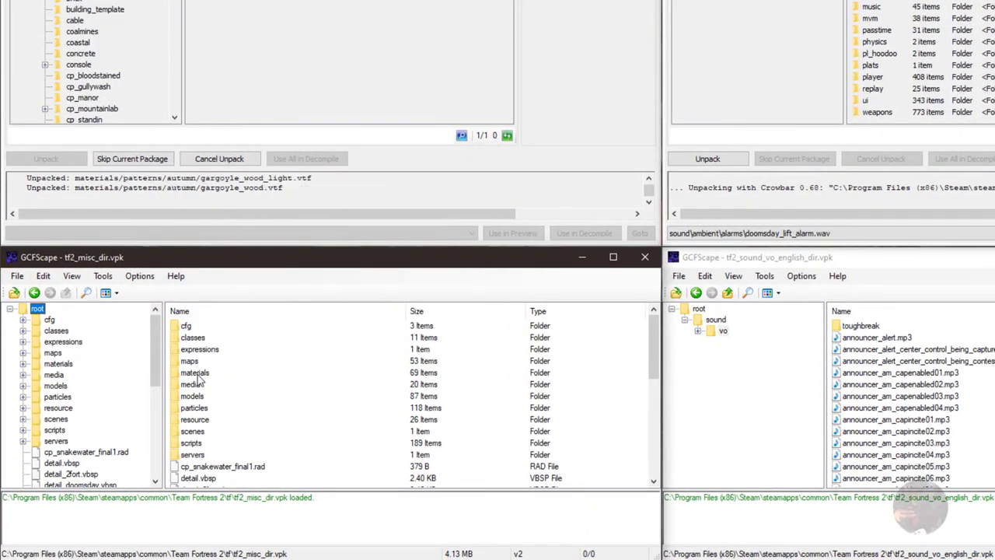
{"action": "left_click", "coordinate": [195, 374]}
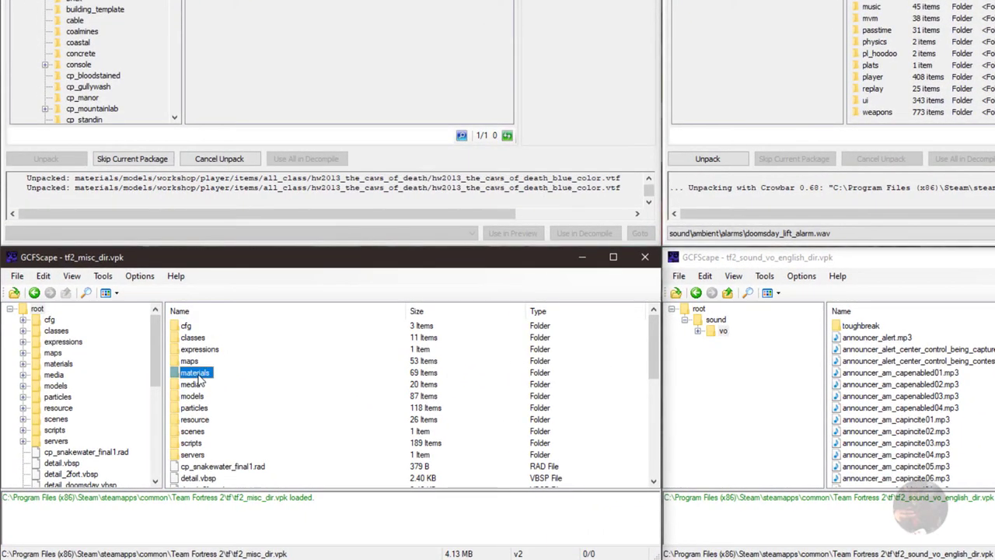
{"action": "left_click", "coordinate": [193, 396], "text": "ctrl"}
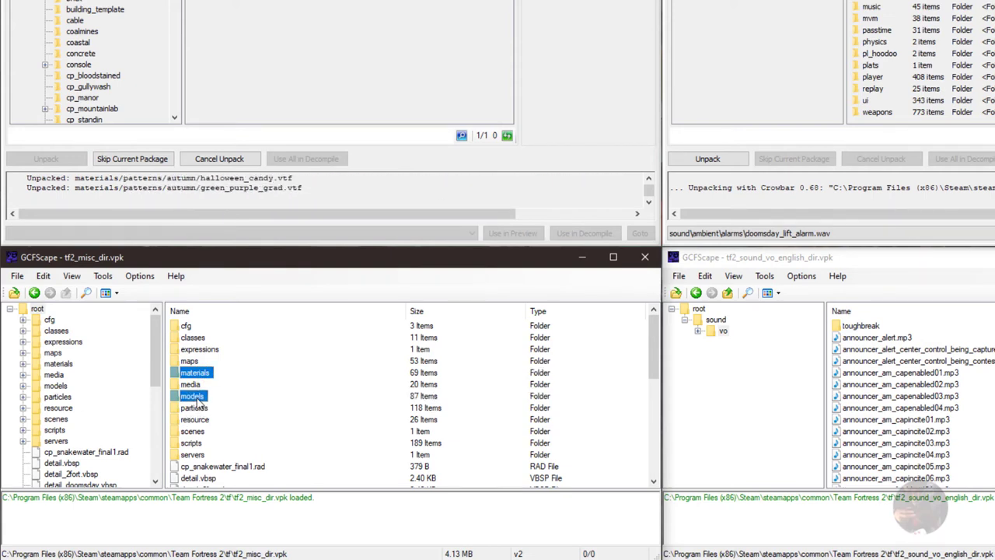
{"action": "left_click", "coordinate": [194, 408], "text": "ctrl"}
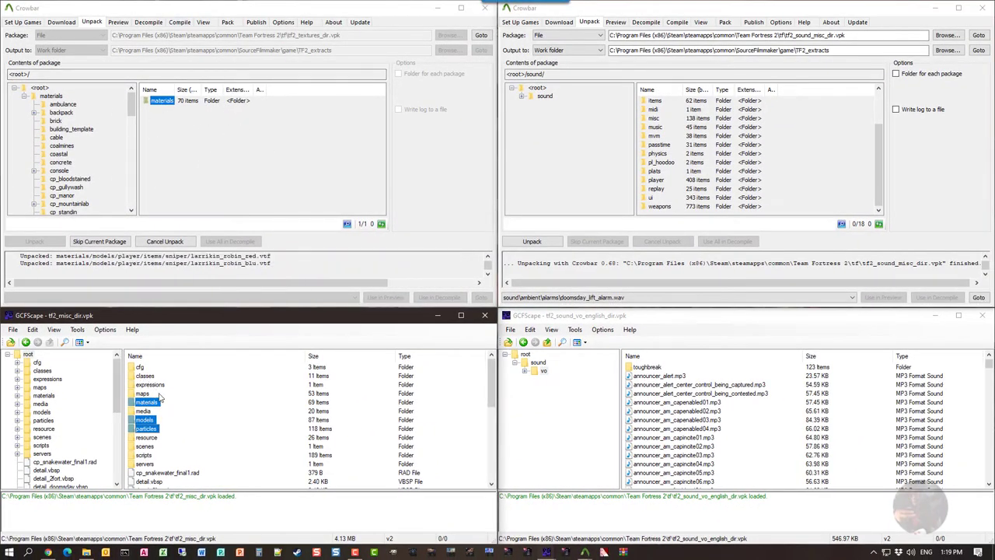
{"action": "right_click", "coordinate": [154, 406]}
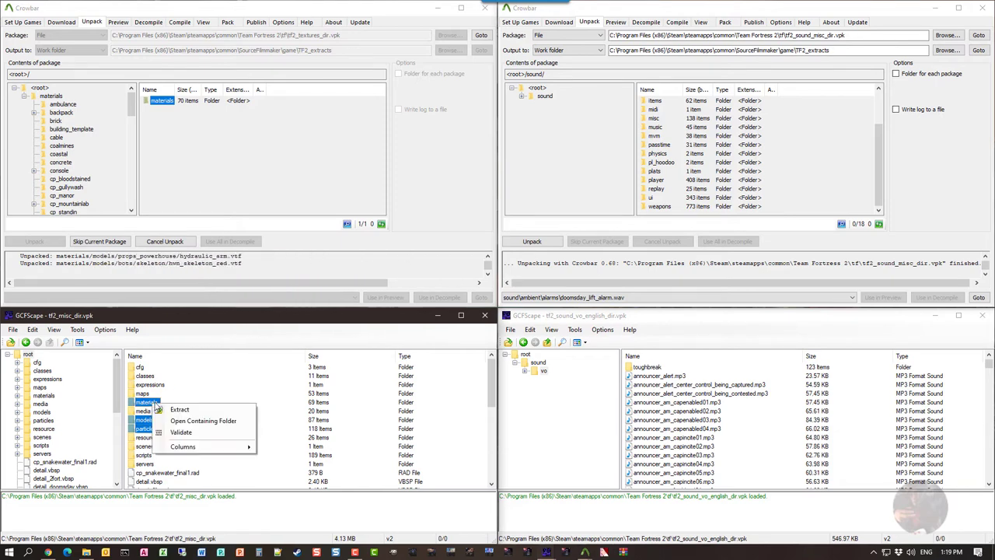
{"action": "left_click", "coordinate": [180, 410]}
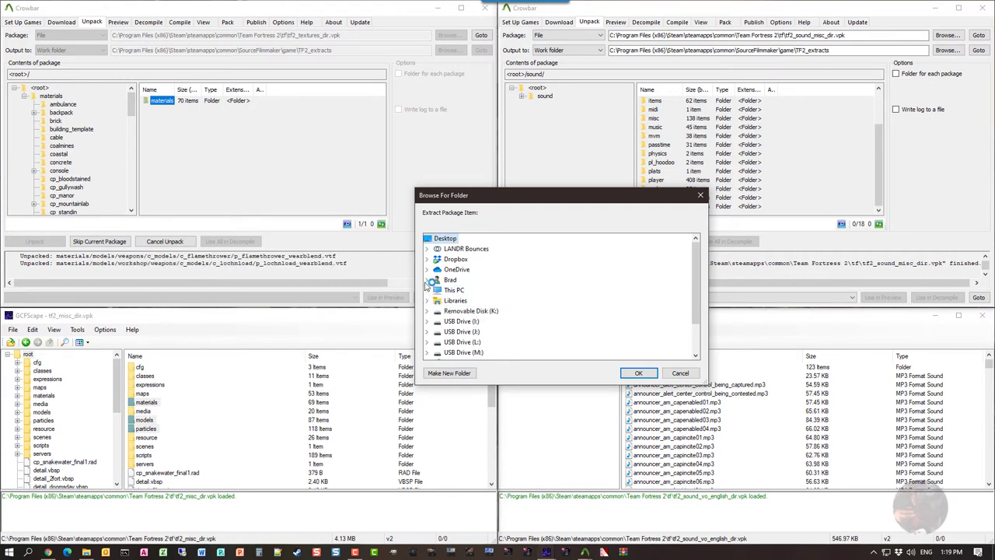
In the extraction destination tree, expand This PC, Local Disk (C:), Program Files (x86) and Steam down to the steamapps subfolders
{"action": "left_click", "coordinate": [427, 289]}
{"action": "scroll", "coordinate": [437, 280], "scroll_direction": "down", "scroll_amount": 2}
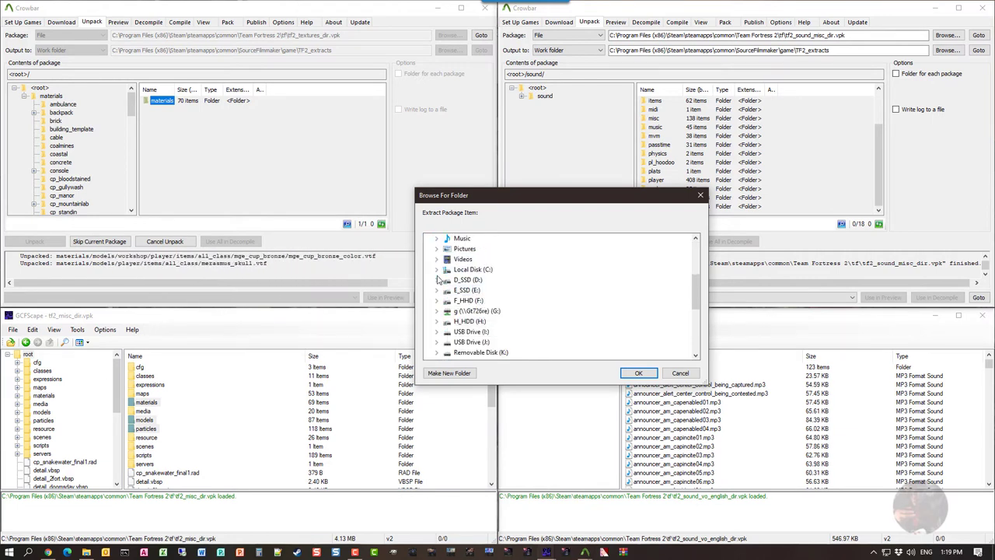
{"action": "left_click", "coordinate": [436, 269]}
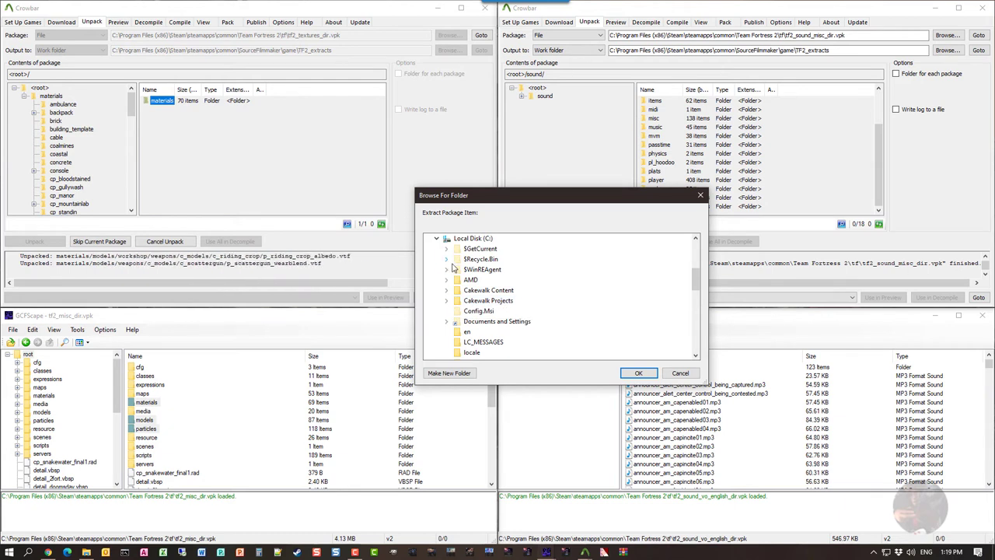
{"action": "scroll", "coordinate": [459, 305], "scroll_direction": "down", "scroll_amount": 6}
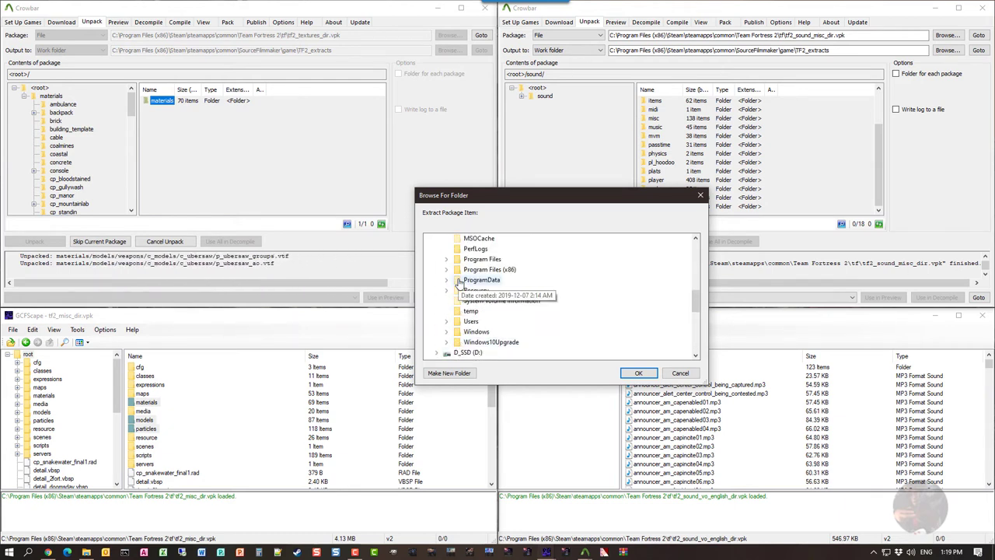
{"action": "left_click", "coordinate": [446, 269]}
{"action": "scroll", "coordinate": [477, 306], "scroll_direction": "down", "scroll_amount": 6}
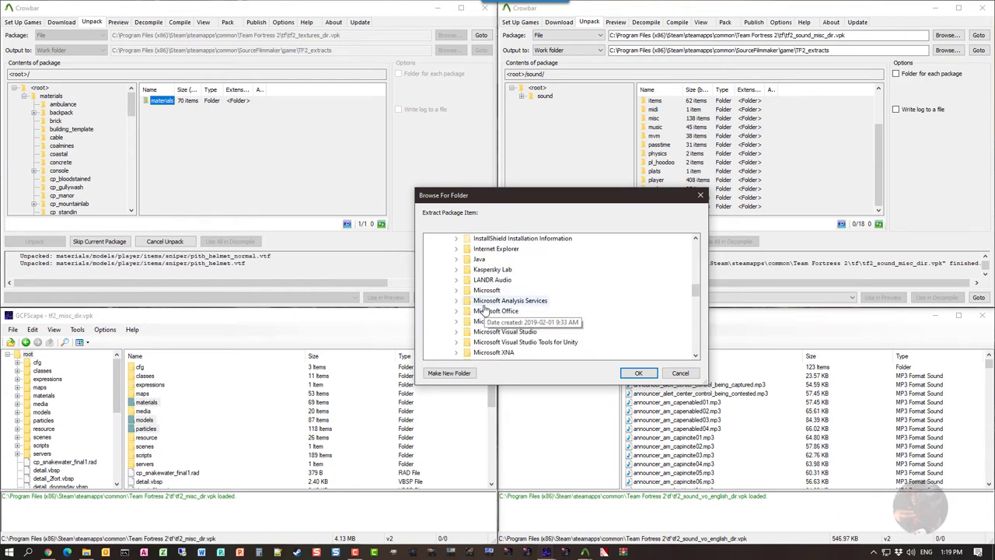
{"action": "scroll", "coordinate": [477, 305], "scroll_direction": "down", "scroll_amount": 2}
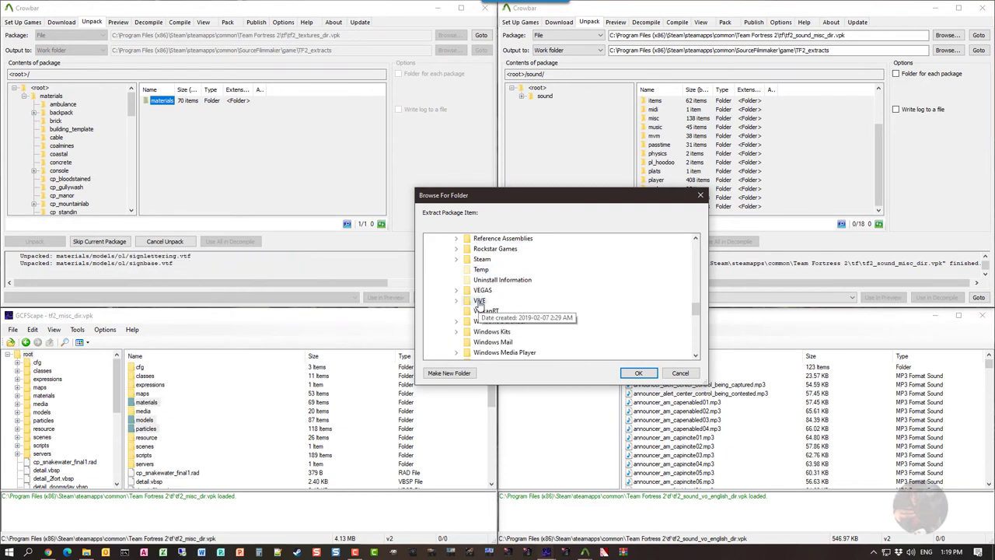
{"action": "left_click", "coordinate": [457, 262]}
{"action": "scroll", "coordinate": [488, 281], "scroll_direction": "down", "scroll_amount": 7}
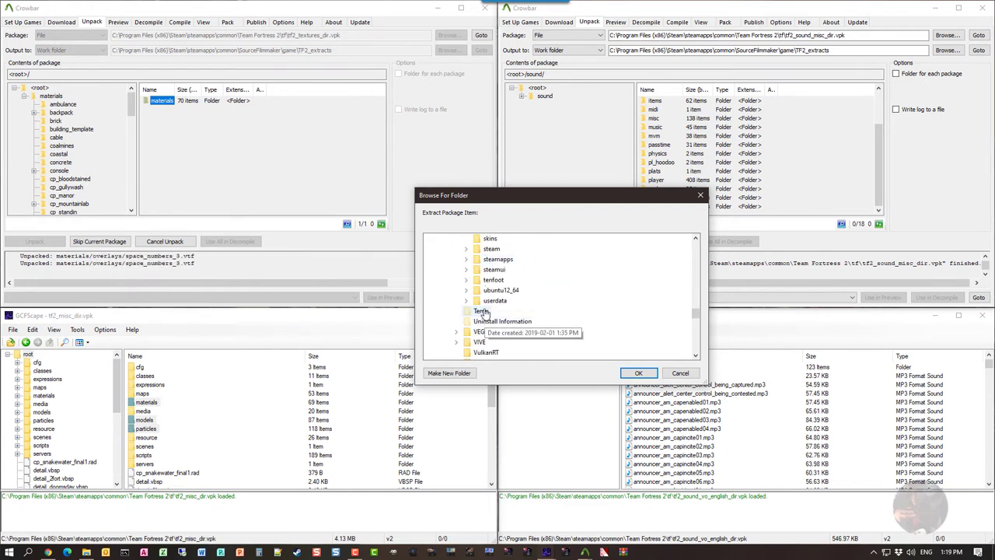
{"action": "left_click", "coordinate": [467, 265]}
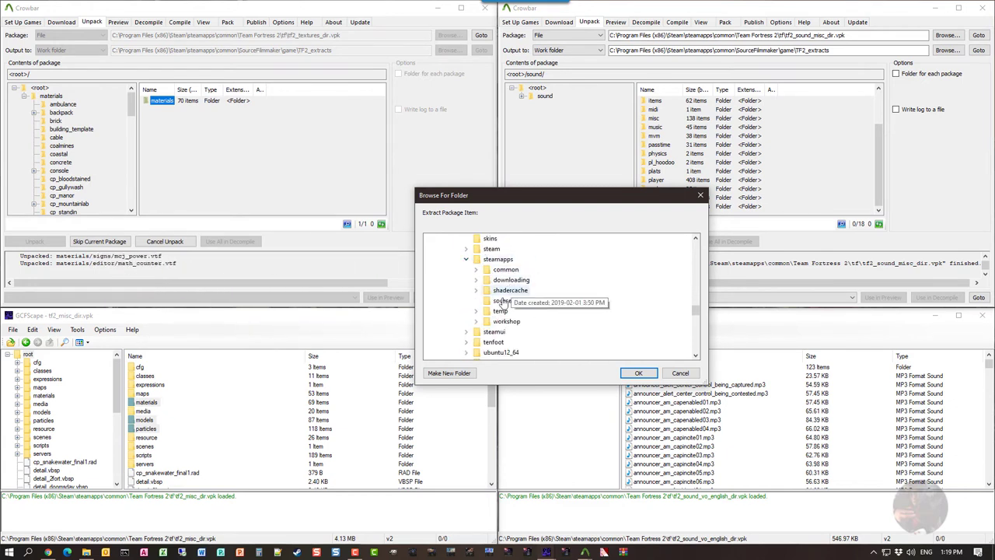
Choose common\SourceFilmmaker\game\TF2_extracts as the destination and extract the selected tf2_misc_dir.vpk folders there
{"action": "left_click", "coordinate": [477, 270]}
{"action": "scroll", "coordinate": [515, 313], "scroll_direction": "down", "scroll_amount": 3}
{"action": "scroll", "coordinate": [514, 313], "scroll_direction": "down", "scroll_amount": 10}
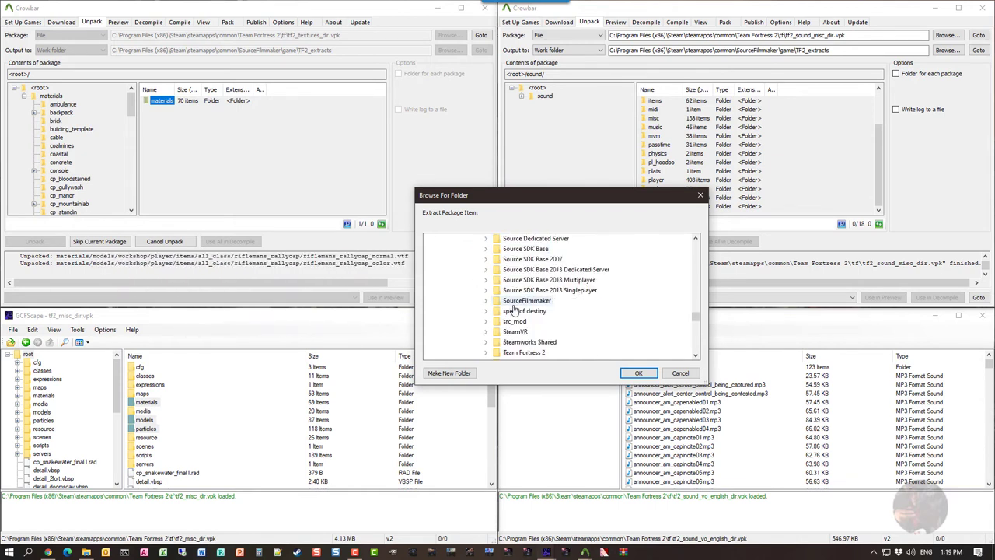
{"action": "left_click", "coordinate": [485, 301]}
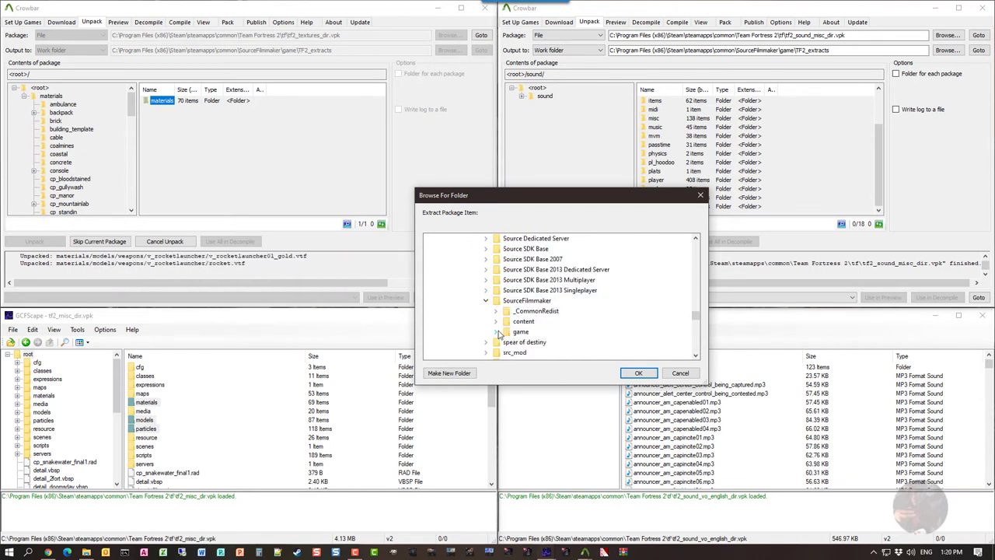
{"action": "left_click", "coordinate": [496, 331]}
{"action": "scroll", "coordinate": [528, 313], "scroll_direction": "down", "scroll_amount": 4}
{"action": "scroll", "coordinate": [529, 314], "scroll_direction": "down", "scroll_amount": 5}
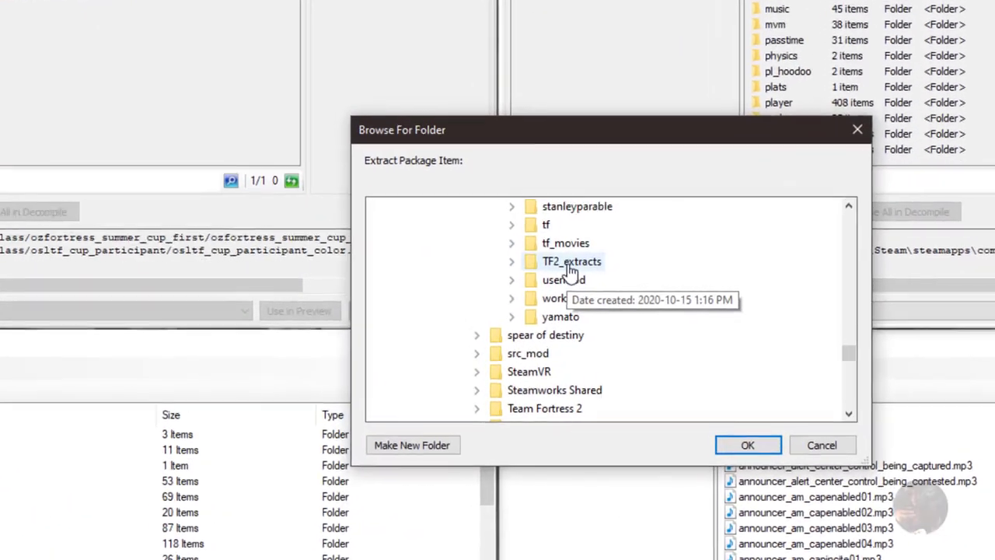
{"action": "double_click", "coordinate": [571, 266]}
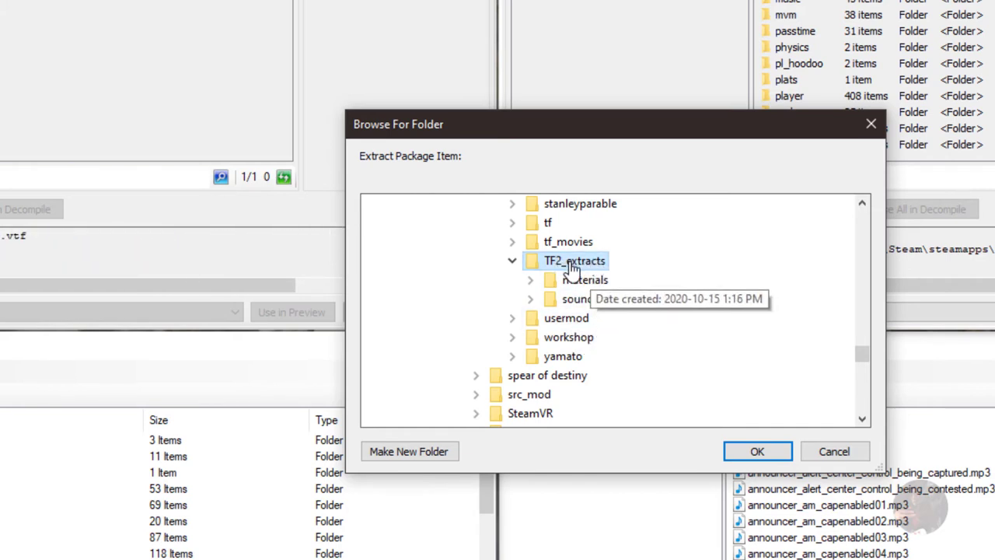
{"action": "left_click", "coordinate": [757, 454]}
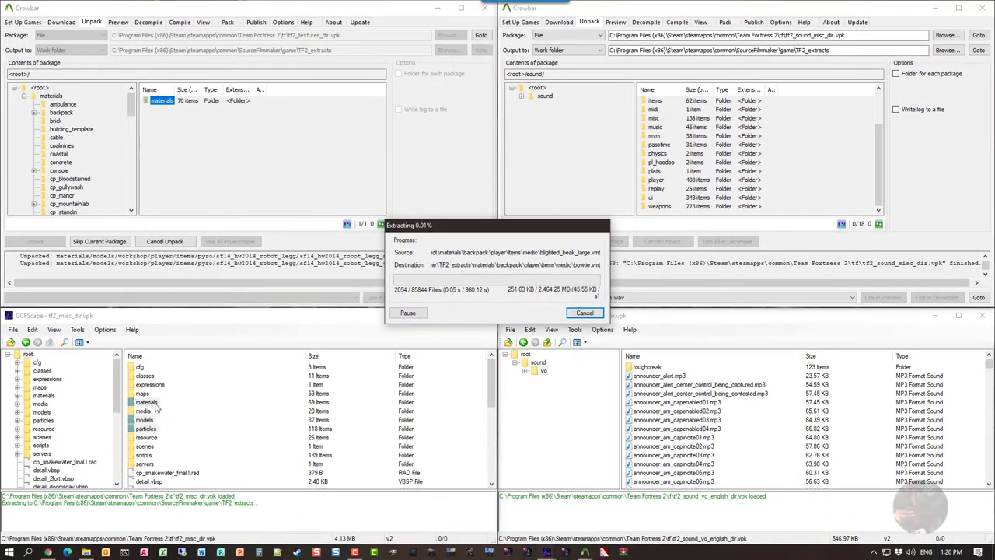
In File Explorer, inspect the extracted files in TF2_extracts\materials\ambulance, and minimize its window
{"action": "left_click", "coordinate": [87, 552]}
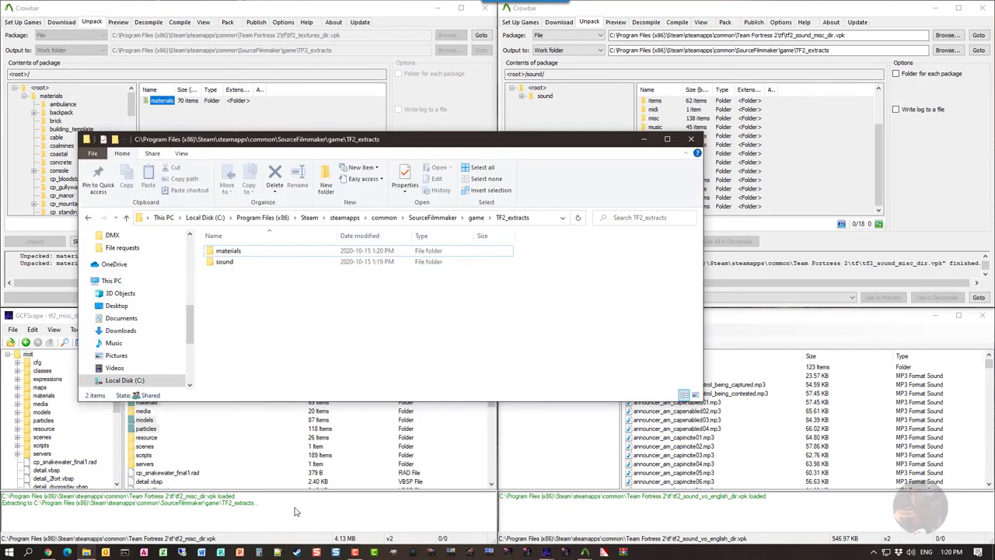
{"action": "double_click", "coordinate": [229, 251]}
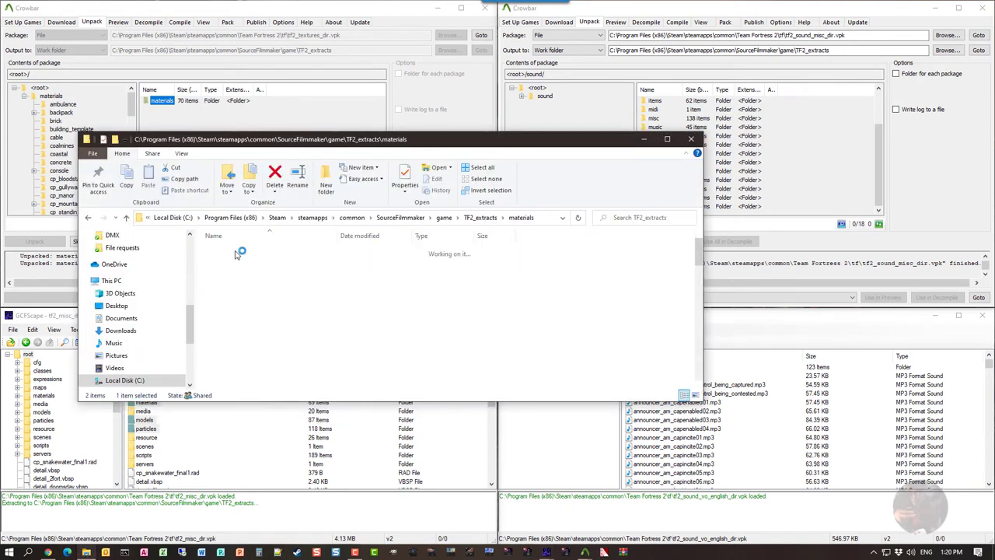
{"action": "left_click", "coordinate": [235, 254]}
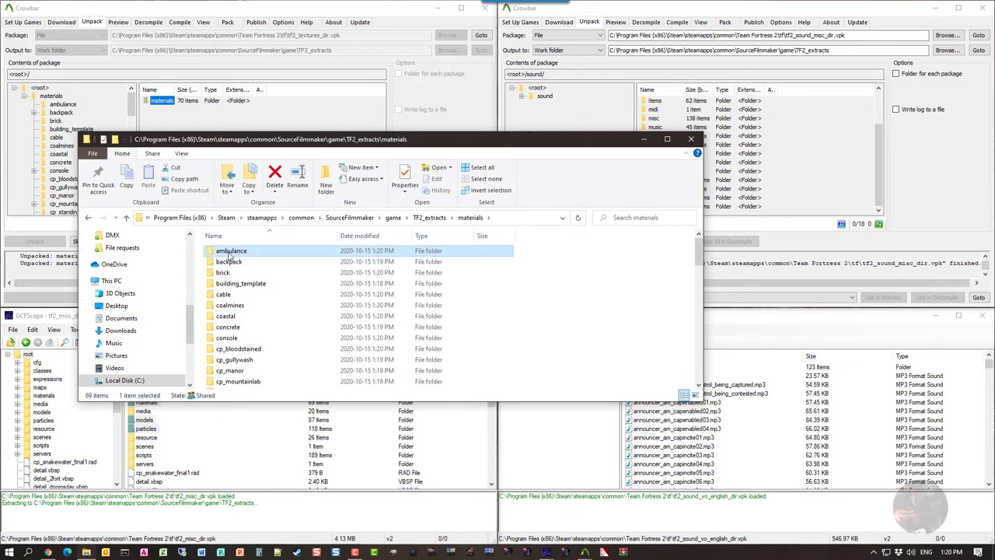
{"action": "double_click", "coordinate": [233, 254]}
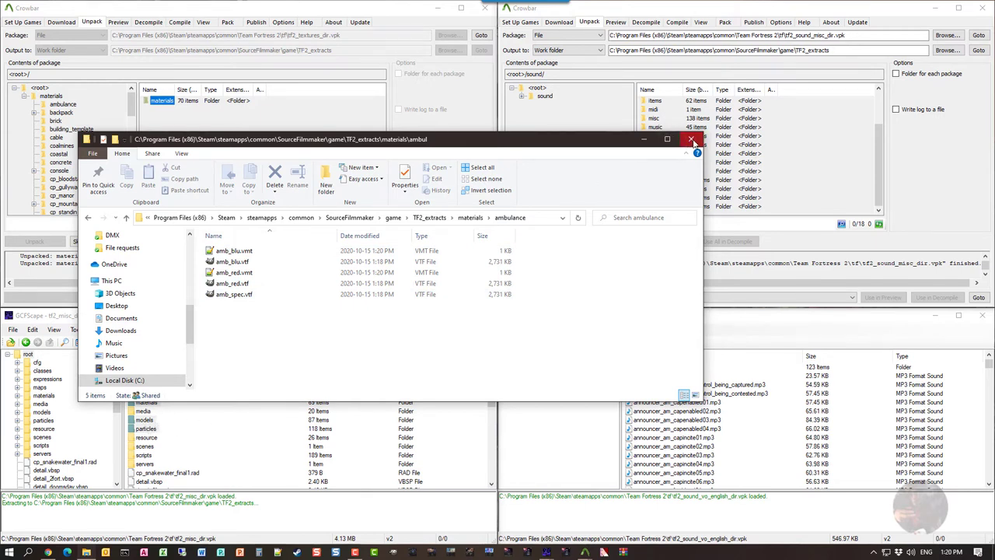
{"action": "left_click", "coordinate": [643, 140]}
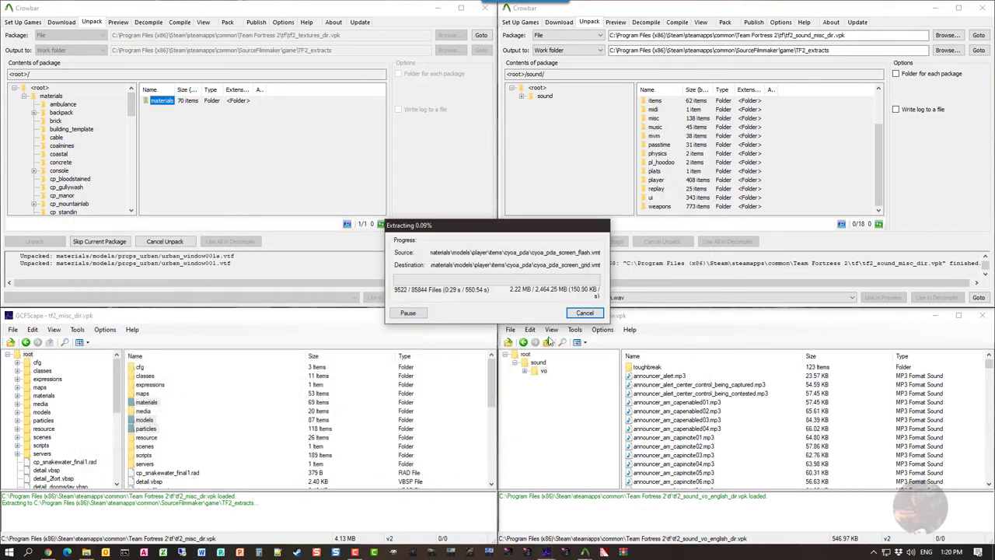
Move the extraction progress window off tf2_sound_vo_english_dir.vpk, select the sound folder at that package's root and start extracting it
{"action": "left_click_drag", "start_coordinate": [482, 230], "coordinate": [201, 322]}
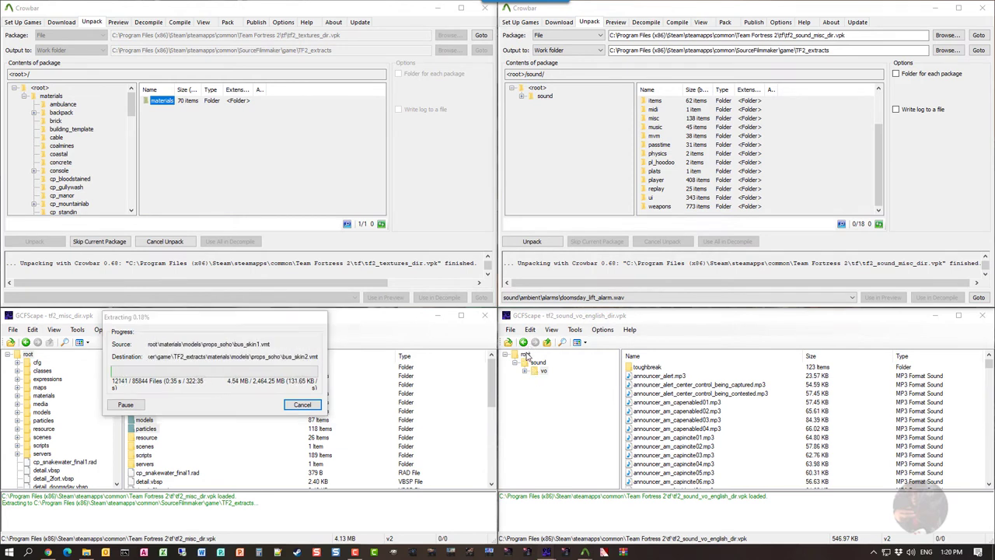
{"action": "left_click", "coordinate": [525, 354]}
{"action": "double_click", "coordinate": [522, 364]}
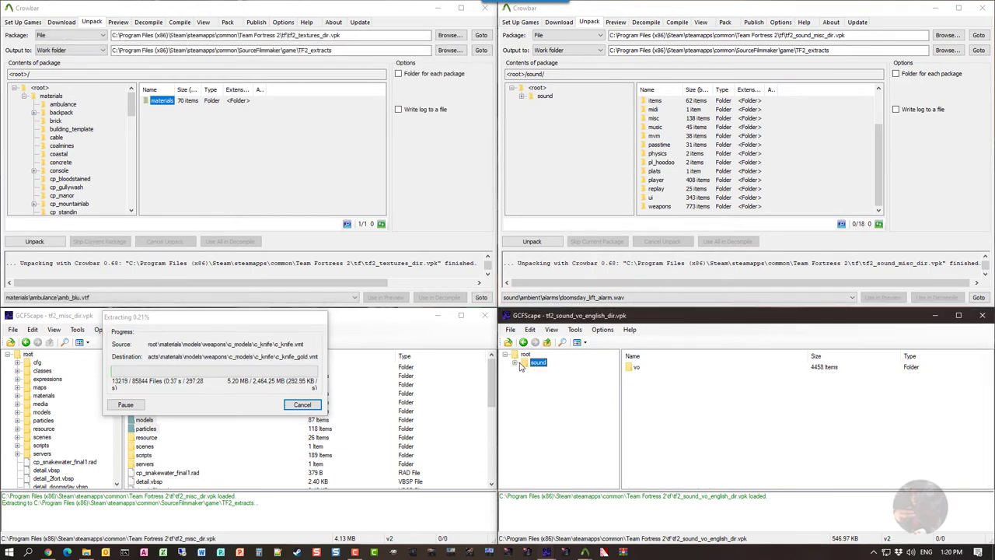
{"action": "left_click", "coordinate": [513, 355]}
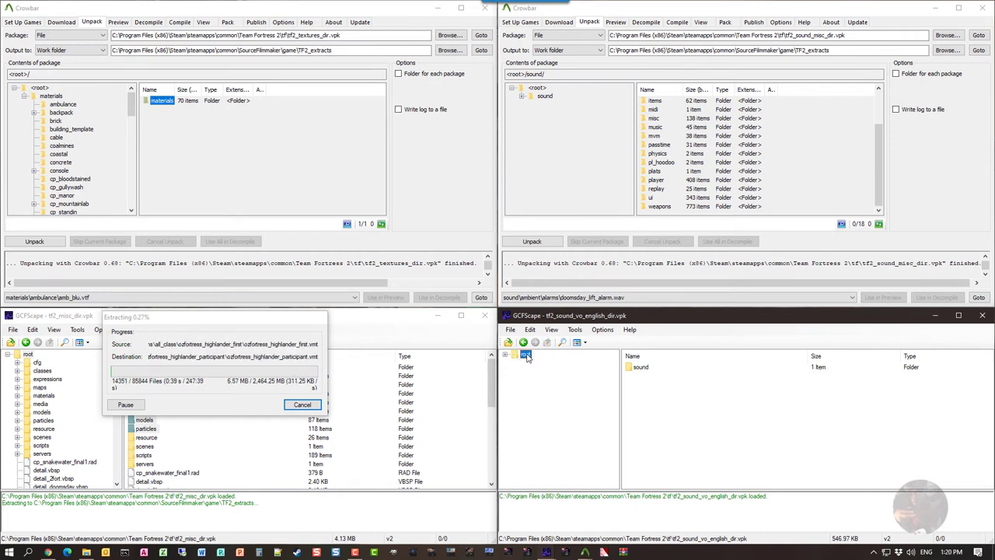
{"action": "left_click", "coordinate": [640, 367]}
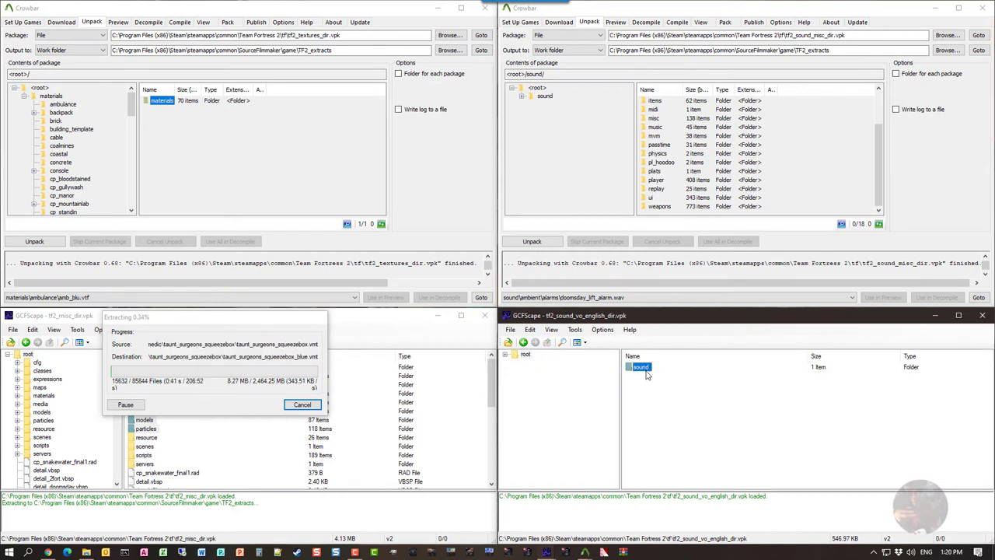
{"action": "right_click", "coordinate": [643, 370]}
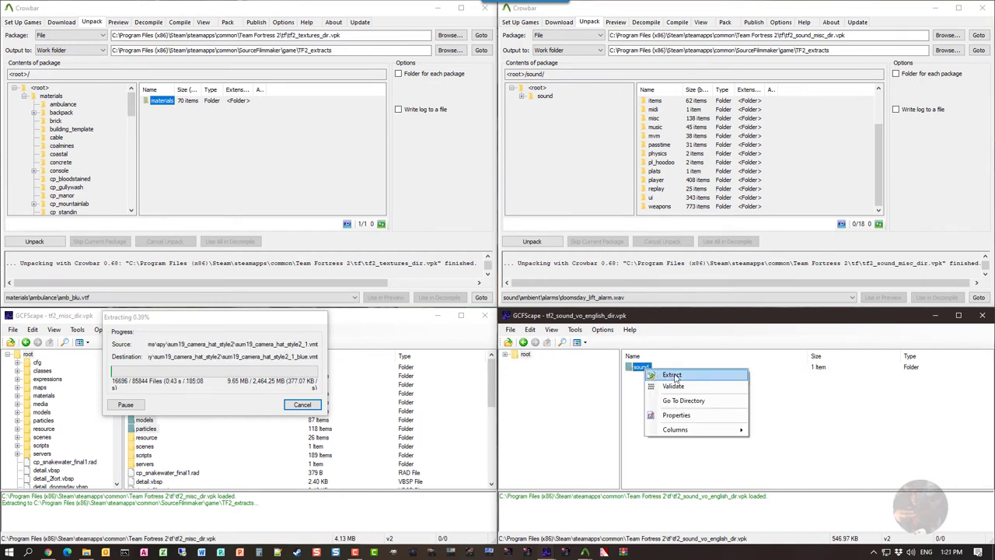
{"action": "left_click", "coordinate": [672, 375]}
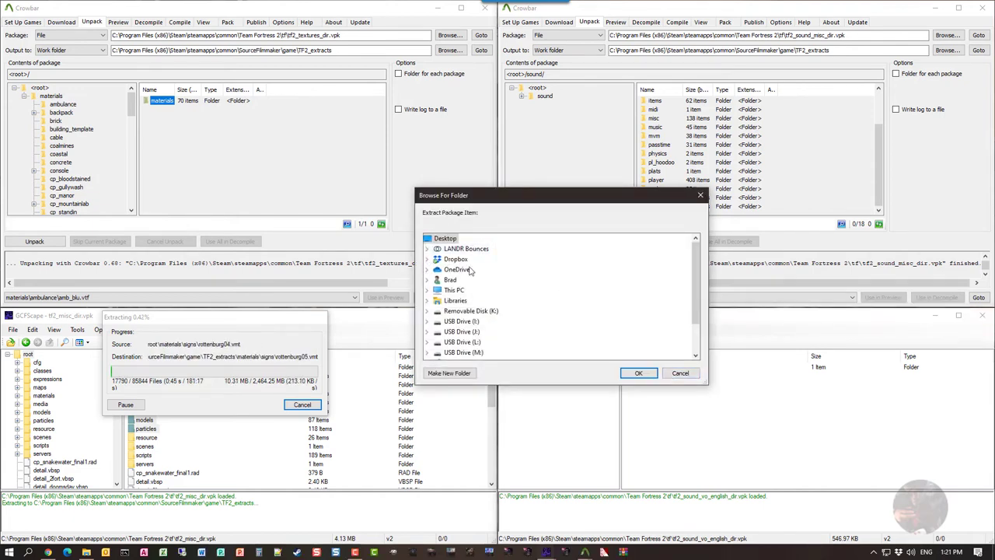
For the sound folder's destination, expand the tree from This PC through C:, Program Files (x86) and Steam to steamapps
{"action": "left_click", "coordinate": [426, 292]}
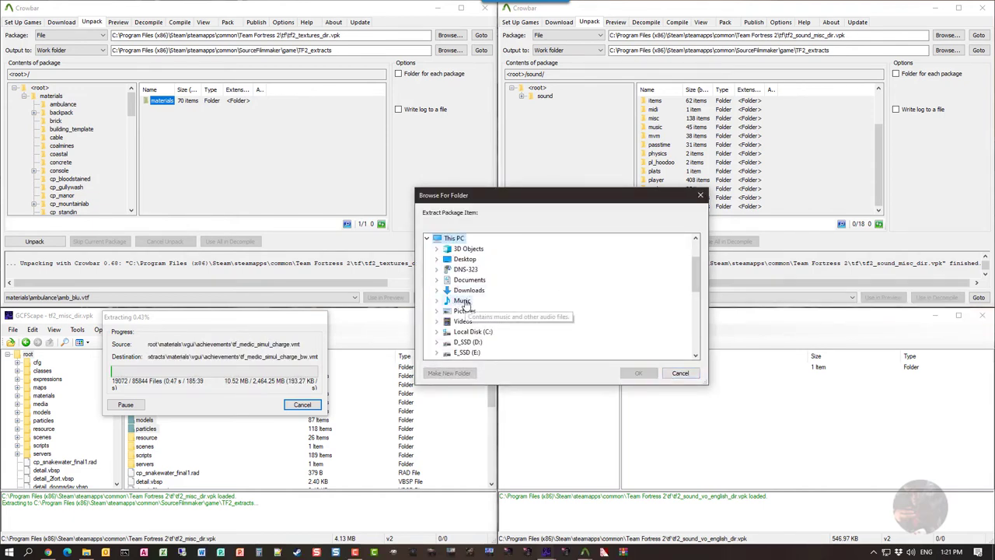
{"action": "scroll", "coordinate": [467, 303], "scroll_direction": "down", "scroll_amount": 3}
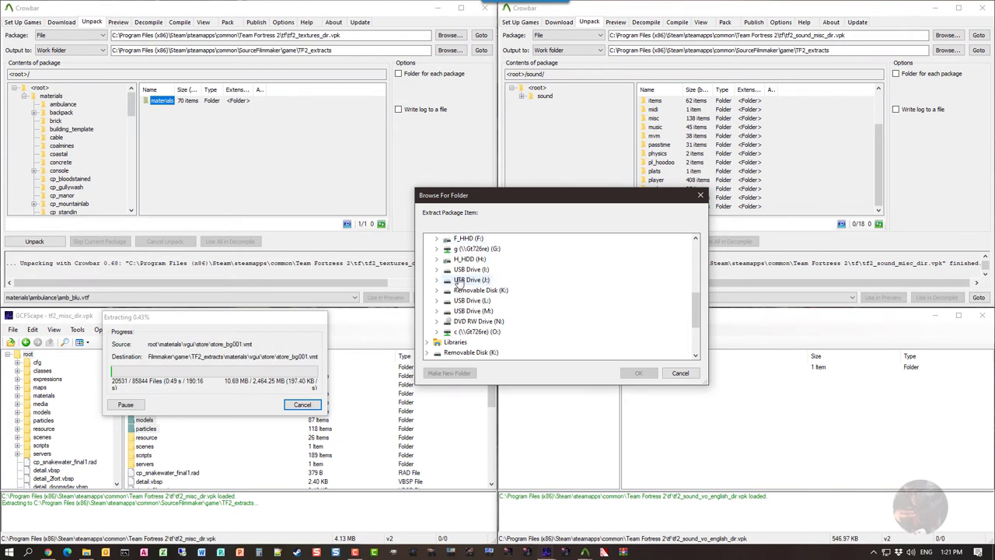
{"action": "scroll", "coordinate": [445, 259], "scroll_direction": "up", "scroll_amount": 1}
{"action": "left_click", "coordinate": [437, 238]}
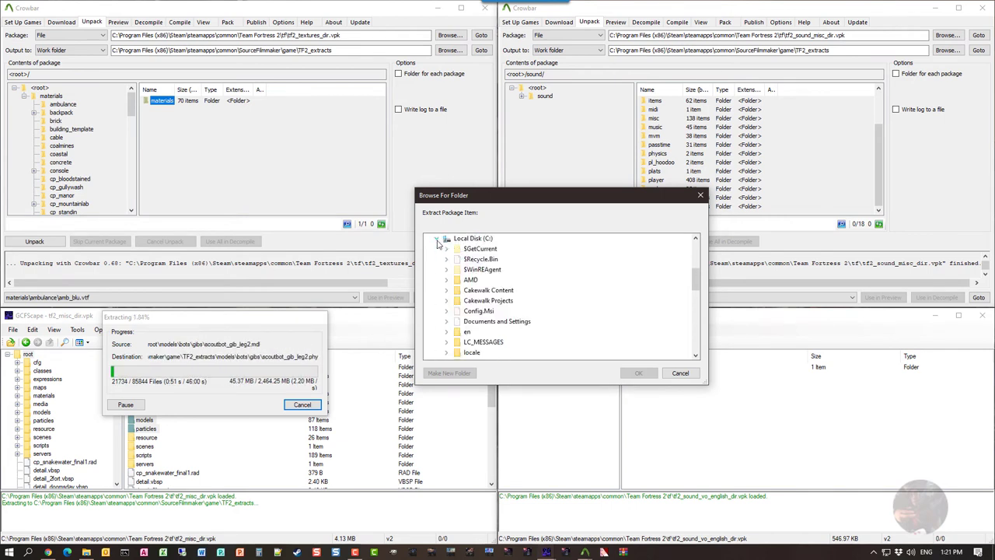
{"action": "scroll", "coordinate": [466, 325], "scroll_direction": "down", "scroll_amount": 7}
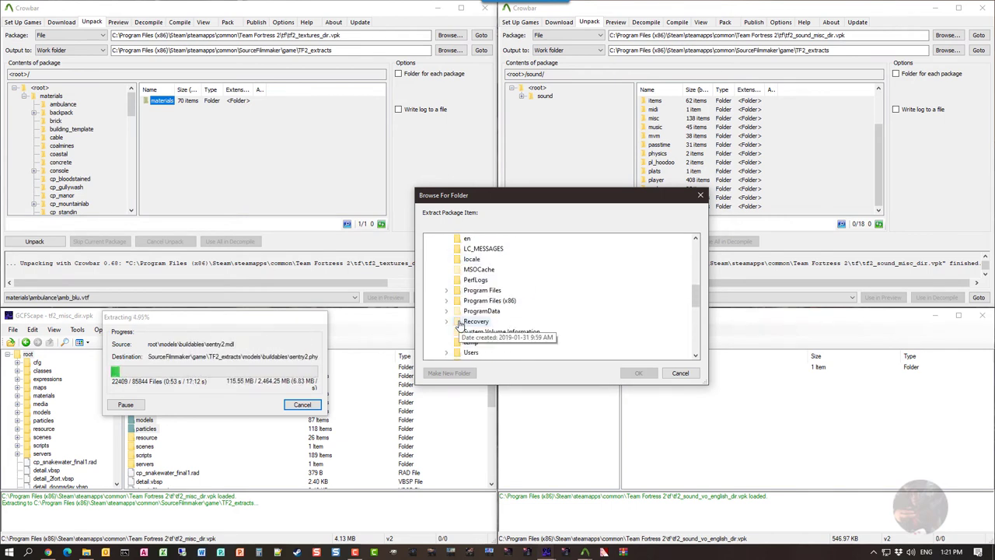
{"action": "scroll", "coordinate": [501, 326], "scroll_direction": "down", "scroll_amount": 6}
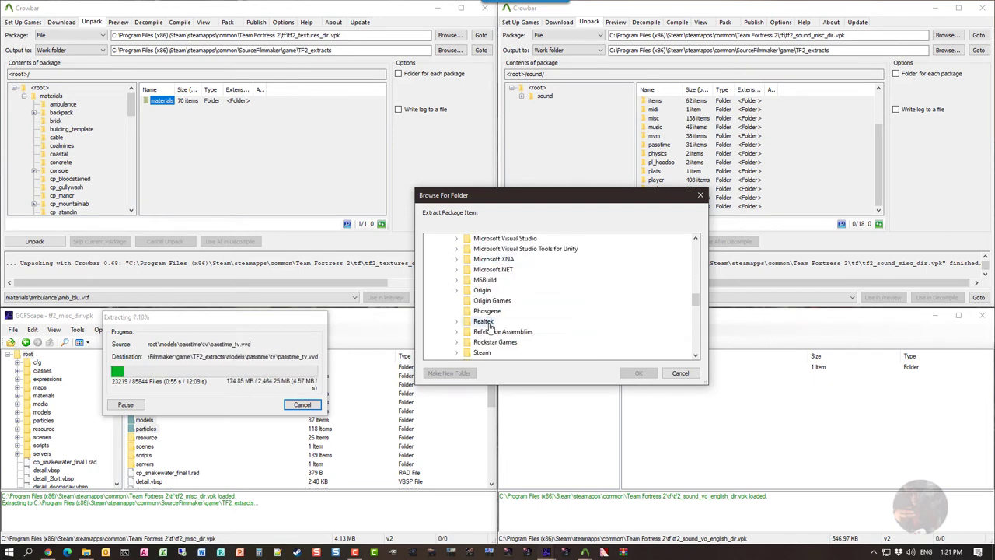
{"action": "left_click", "coordinate": [455, 290]}
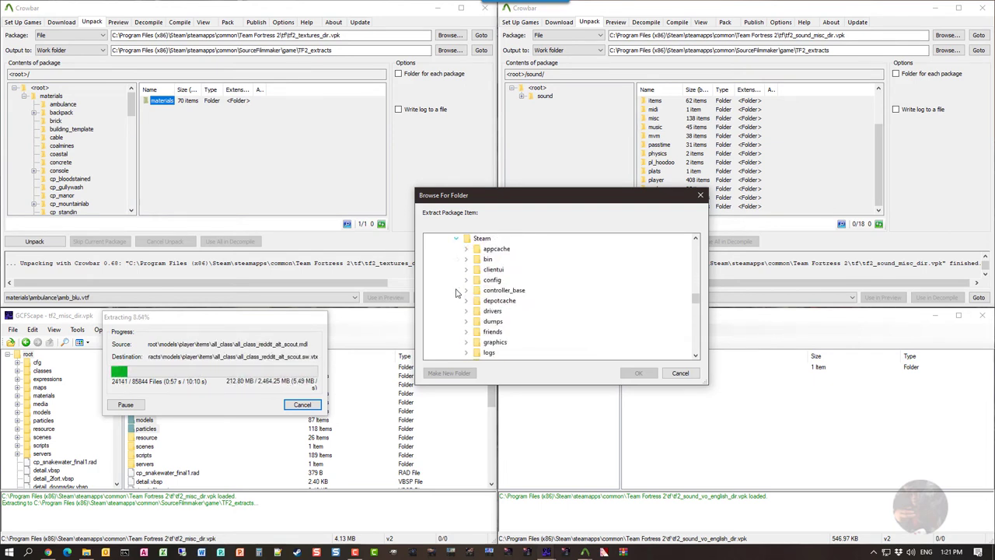
{"action": "scroll", "coordinate": [466, 318], "scroll_direction": "down", "scroll_amount": 4}
{"action": "left_click", "coordinate": [468, 321]}
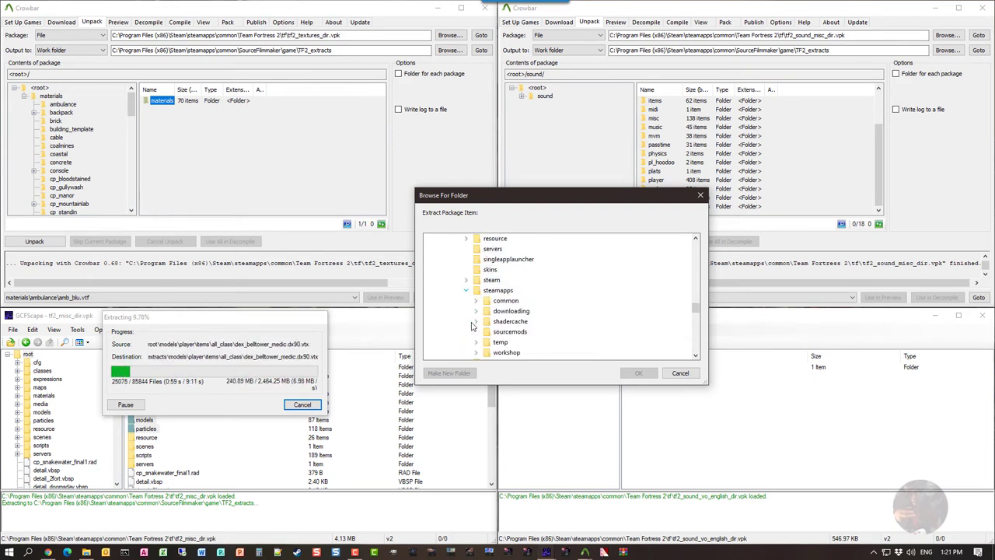
Choose common\SourceFilmmaker\game\TF2_extracts as the destination and extract the sound folder of tf2_sound_vo_english_dir.vpk there
{"action": "scroll", "coordinate": [478, 303], "scroll_direction": "down", "scroll_amount": 3}
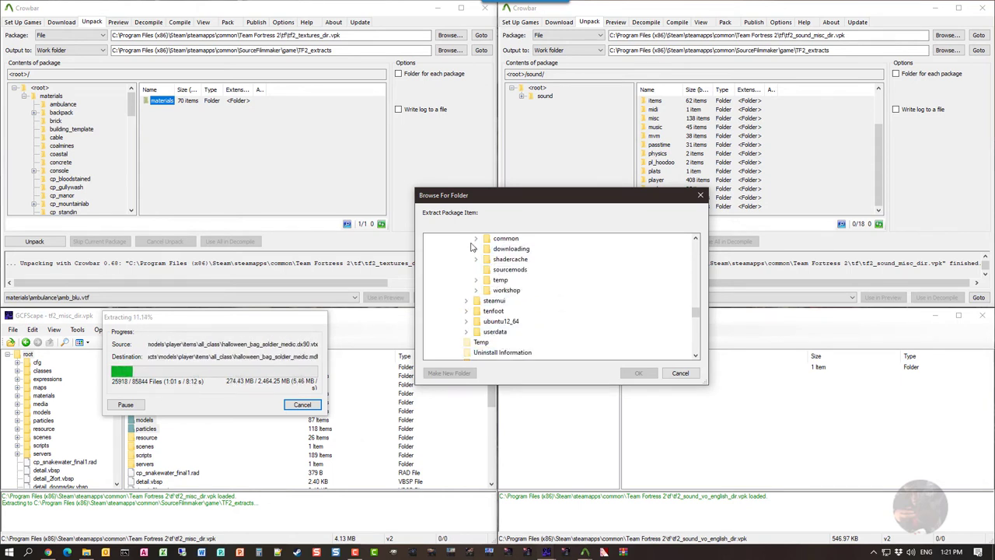
{"action": "left_click", "coordinate": [477, 239]}
{"action": "scroll", "coordinate": [510, 311], "scroll_direction": "down", "scroll_amount": 3}
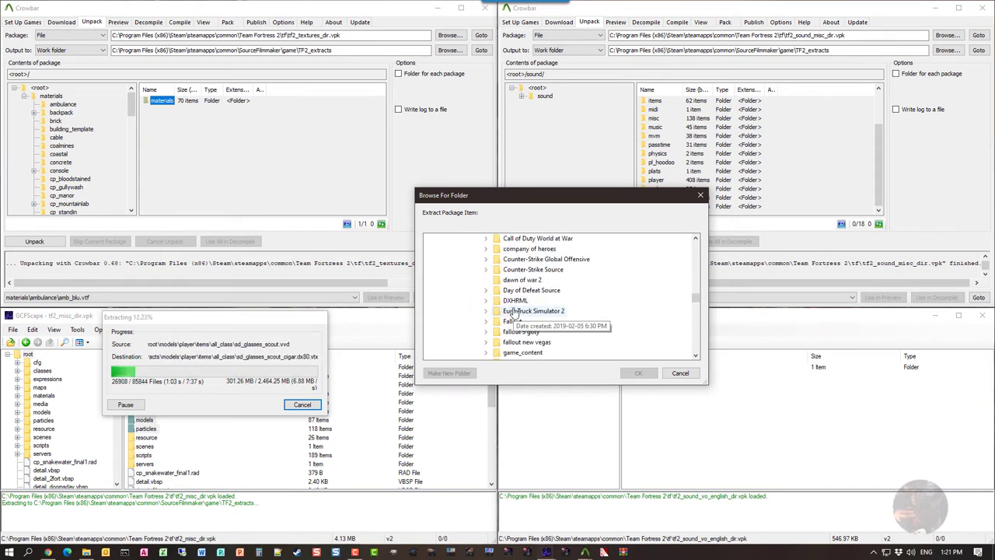
{"action": "scroll", "coordinate": [513, 314], "scroll_direction": "down", "scroll_amount": 8}
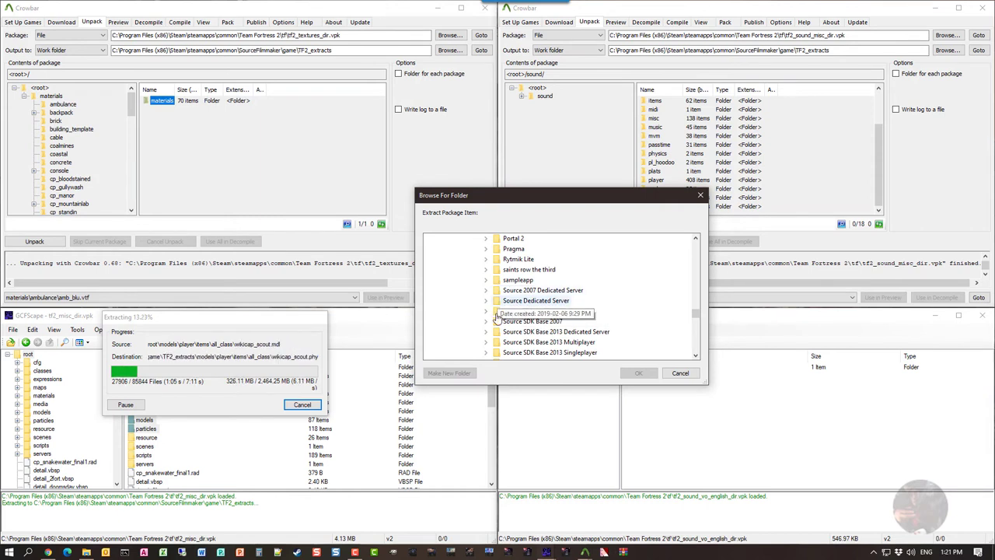
{"action": "scroll", "coordinate": [496, 314], "scroll_direction": "down", "scroll_amount": 2}
{"action": "left_click", "coordinate": [485, 301]}
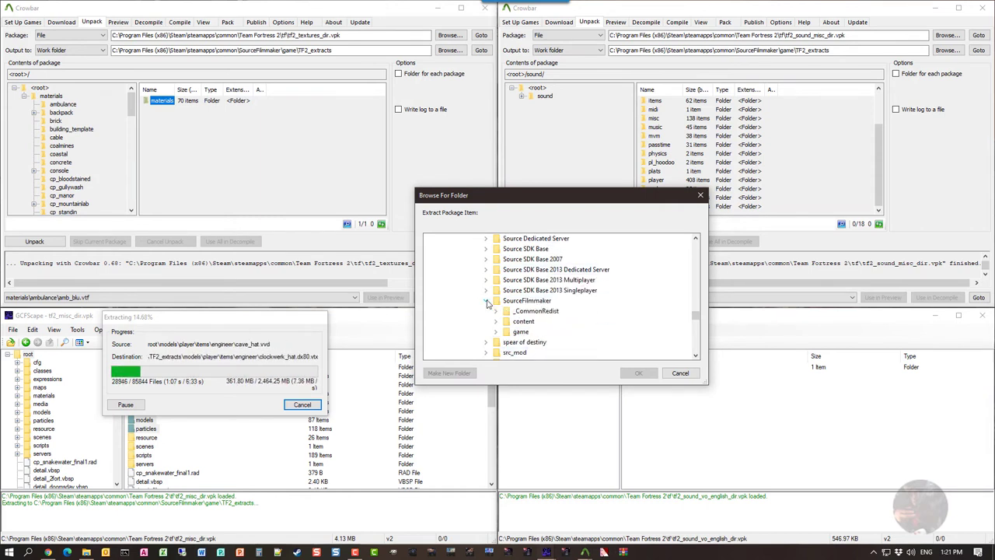
{"action": "left_click", "coordinate": [497, 332]}
{"action": "scroll", "coordinate": [540, 332], "scroll_direction": "down", "scroll_amount": 5}
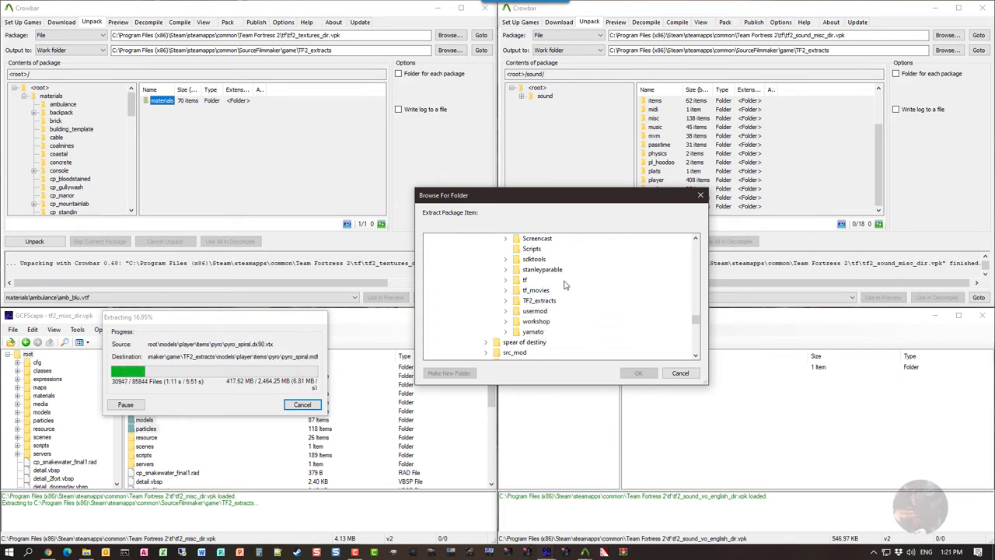
{"action": "double_click", "coordinate": [533, 301]}
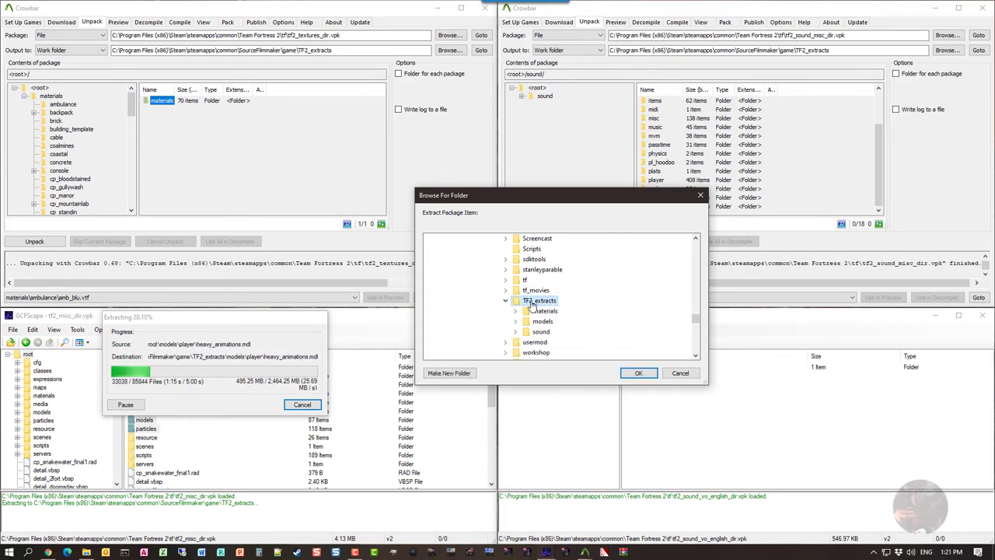
{"action": "left_click", "coordinate": [637, 374]}
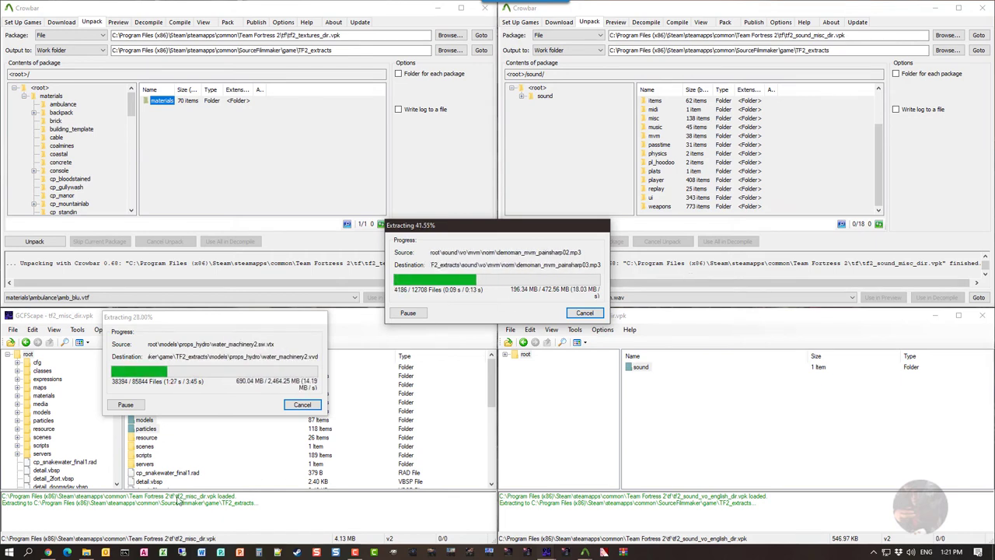
In File Explorer, check TF2_extracts\sound for the extracted vo folder, and minimize the window
{"action": "left_click", "coordinate": [87, 553]}
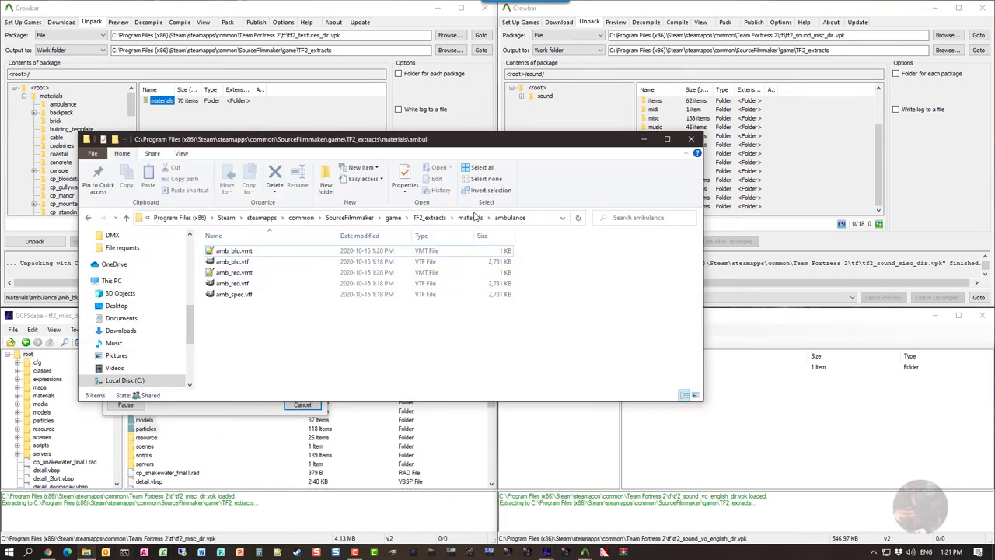
{"action": "left_click", "coordinate": [429, 217]}
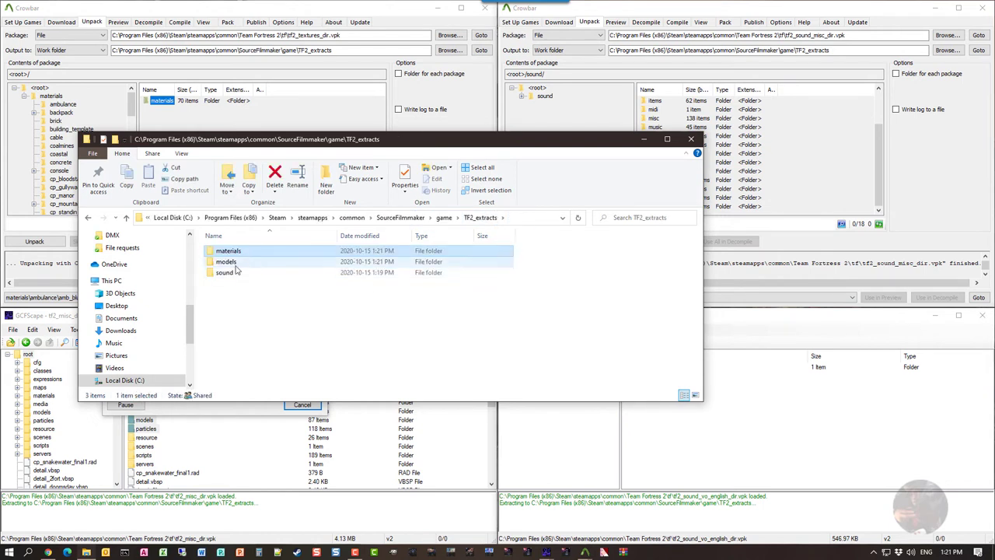
{"action": "double_click", "coordinate": [227, 275]}
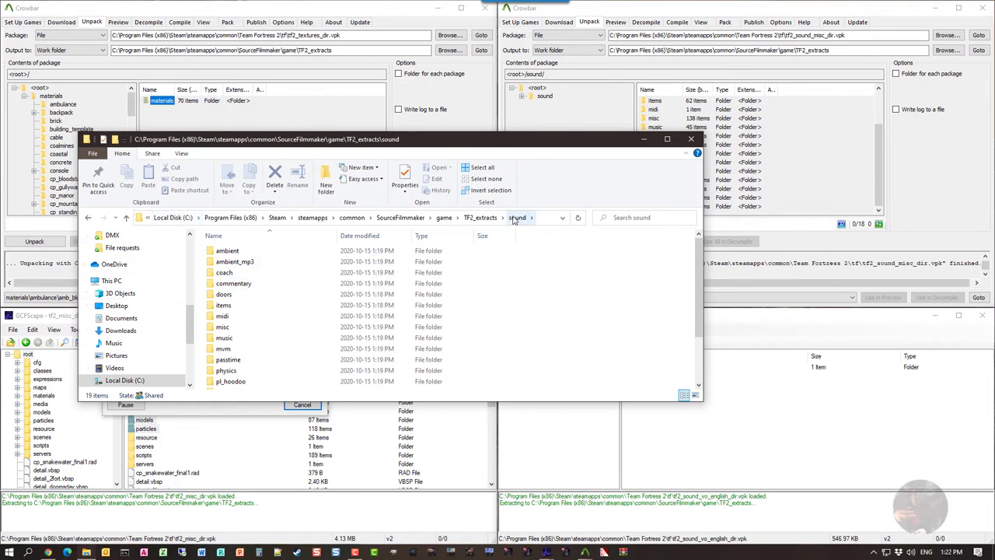
{"action": "scroll", "coordinate": [248, 320], "scroll_direction": "down", "scroll_amount": 2}
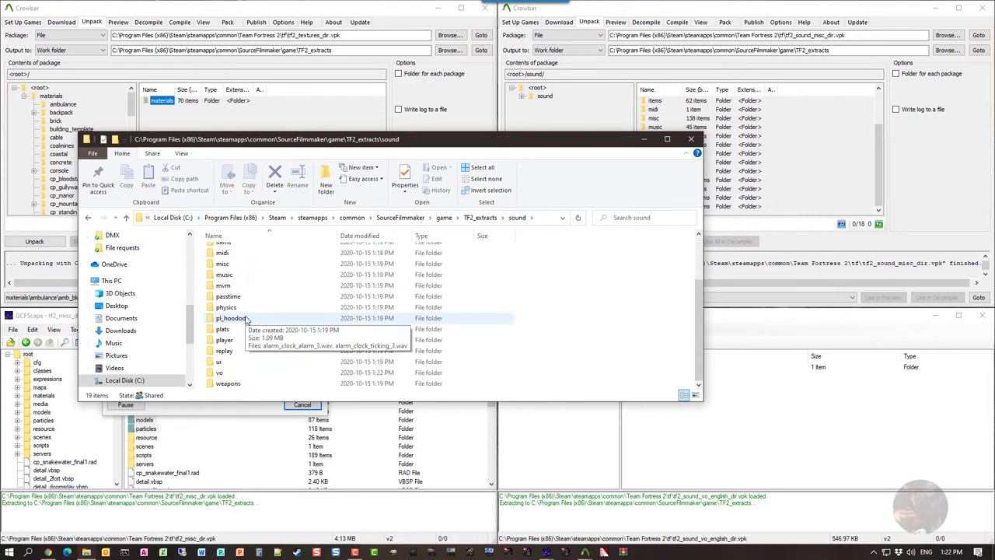
{"action": "left_click", "coordinate": [220, 374]}
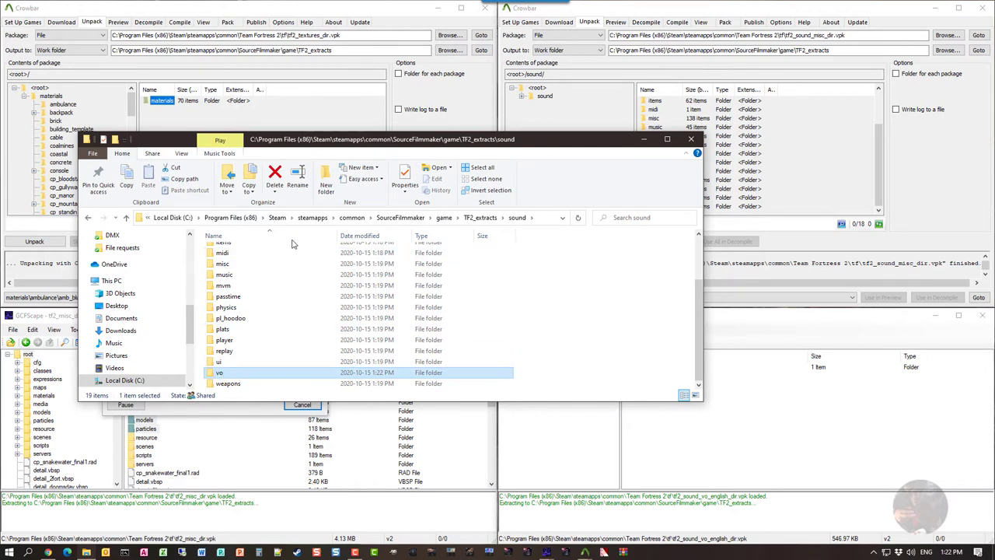
{"action": "left_click", "coordinate": [644, 139]}
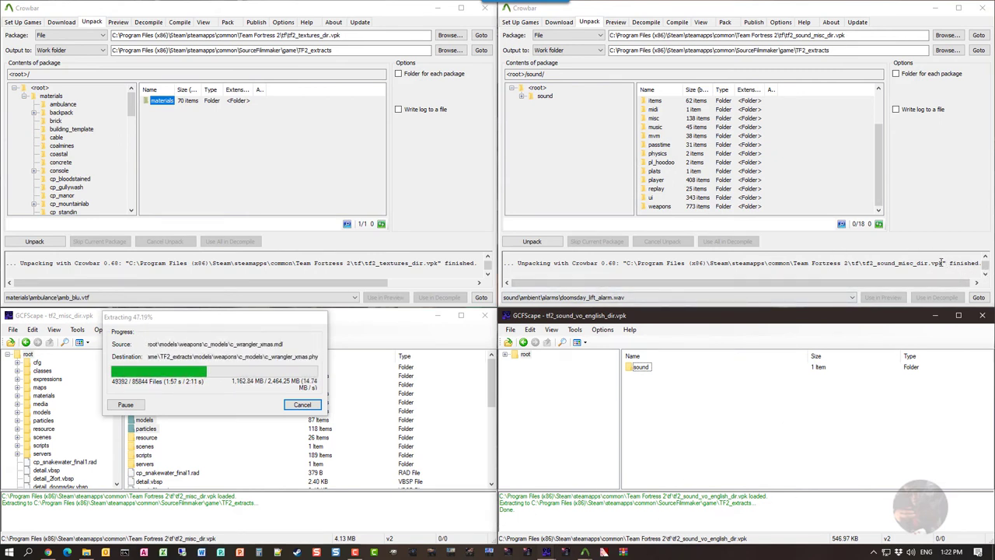
Close both Crowbar windows and the tf2_sound_vo_english_dir.vpk GCFScape window, keeping the tf2_misc_dir.vpk extraction running
{"action": "left_click", "coordinate": [982, 8]}
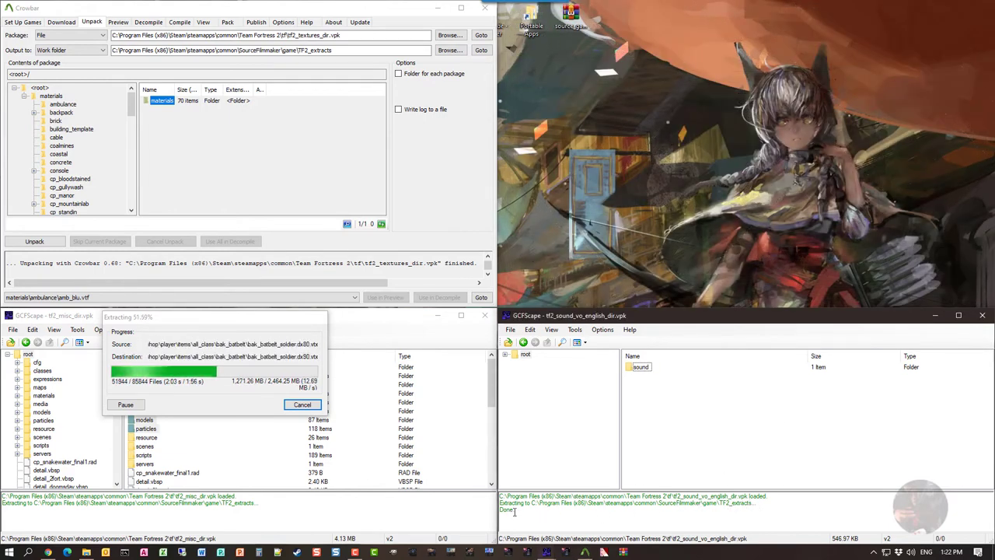
{"action": "left_click", "coordinate": [982, 315]}
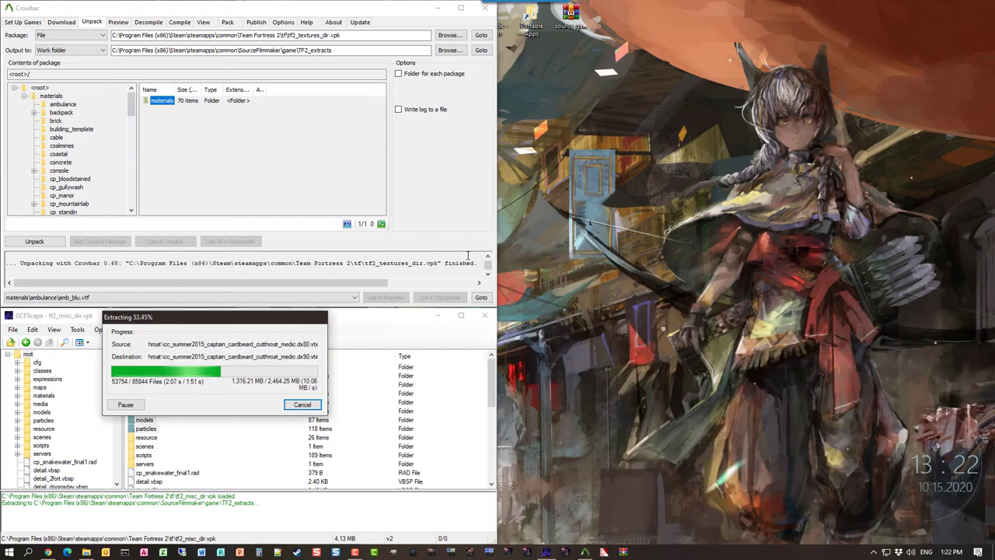
{"action": "left_click", "coordinate": [485, 8]}
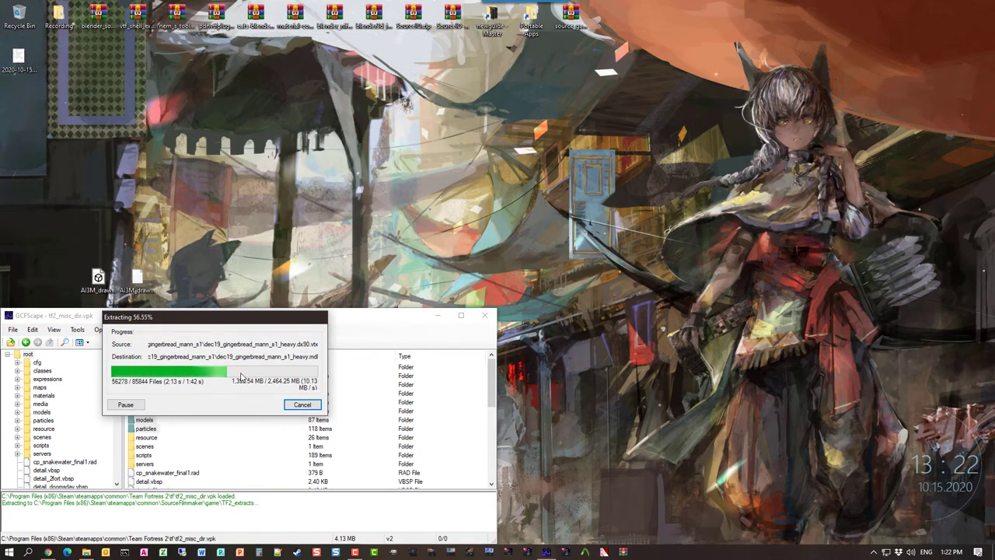
{"action": "left_click_drag", "start_coordinate": [235, 321], "coordinate": [489, 351]}
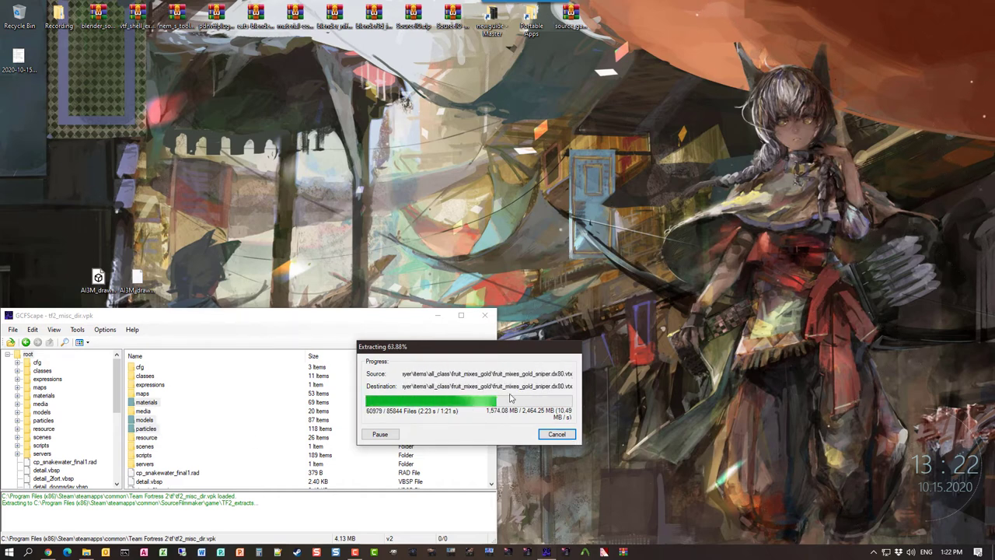
{"action": "left_click_drag", "start_coordinate": [523, 351], "coordinate": [260, 335]}
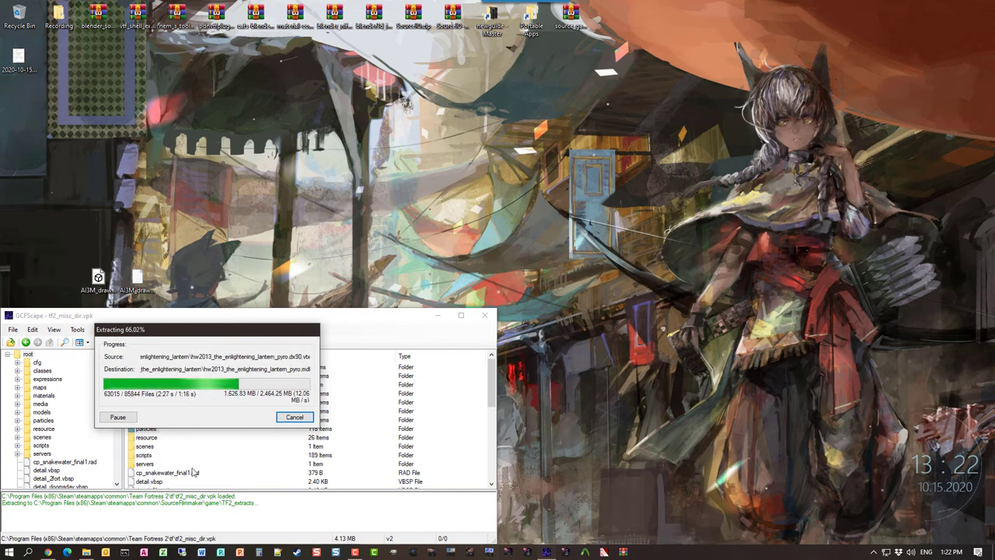
Switch to Steam and show the game library
{"action": "right_click", "coordinate": [872, 554]}
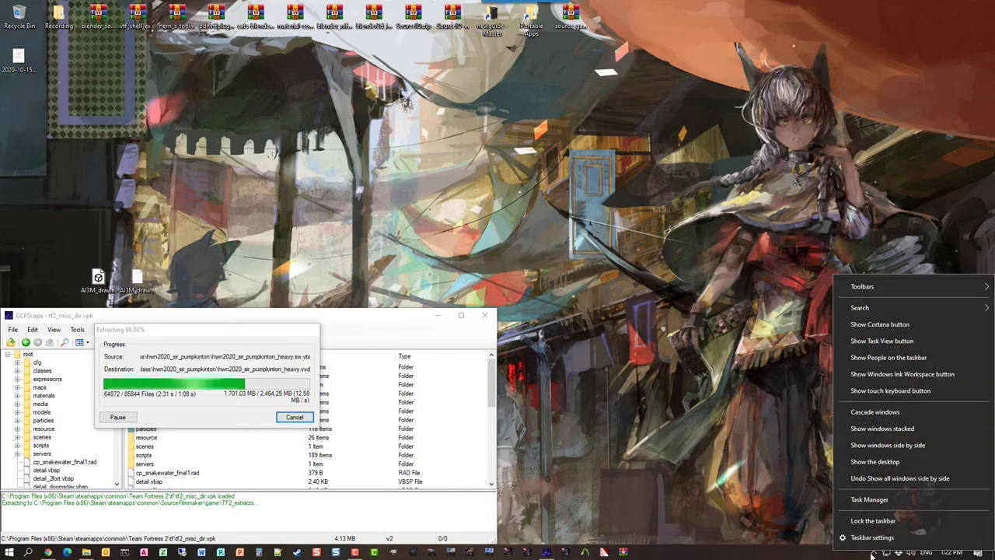
{"action": "left_click", "coordinate": [873, 552]}
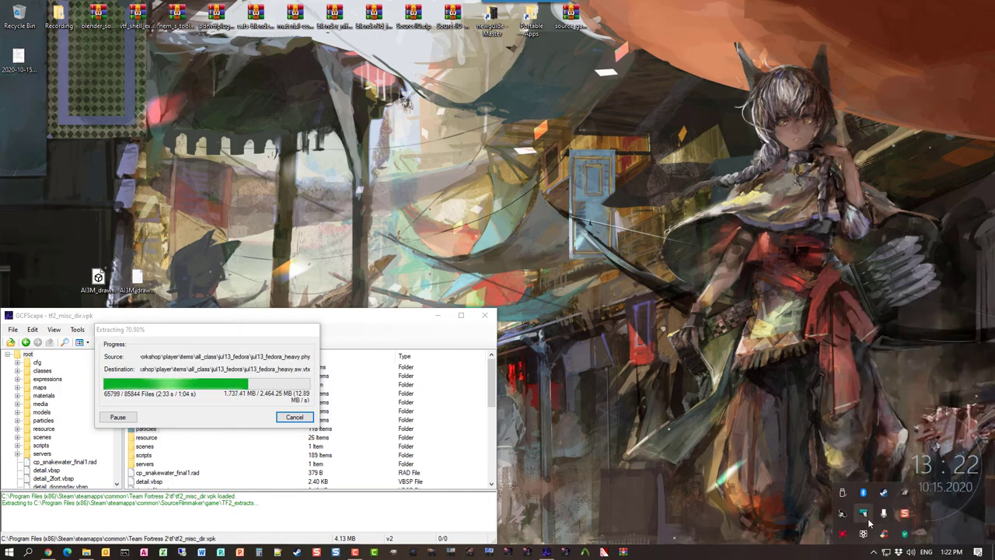
{"action": "right_click", "coordinate": [883, 493]}
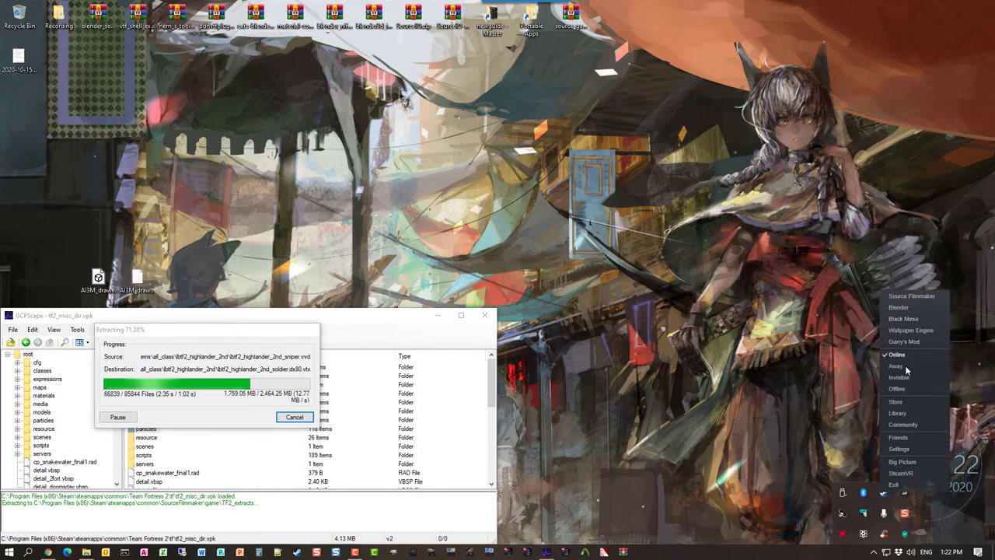
{"action": "left_click", "coordinate": [900, 412]}
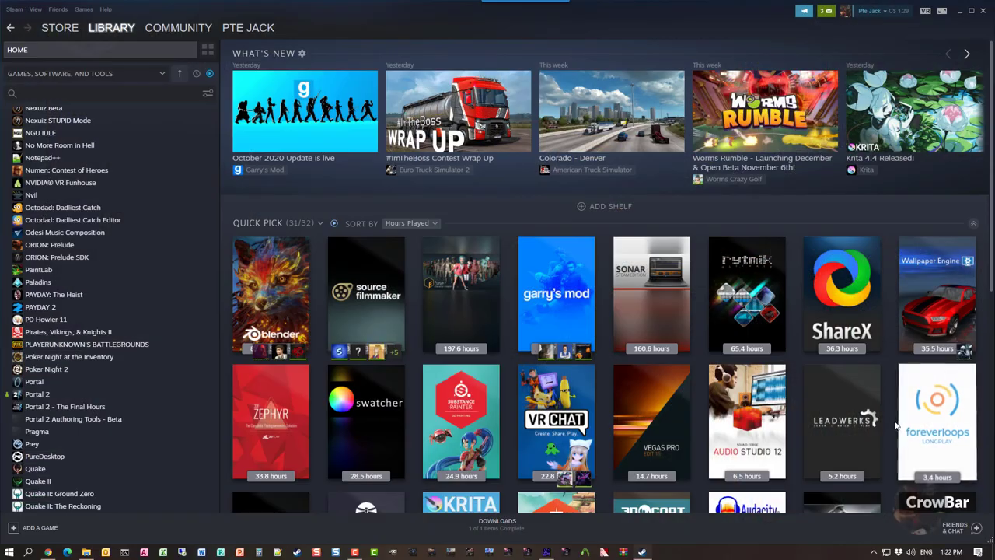
Launch Source Filmmaker from the library with the Launch SDK option
{"action": "mouse_move", "coordinate": [386, 300]}
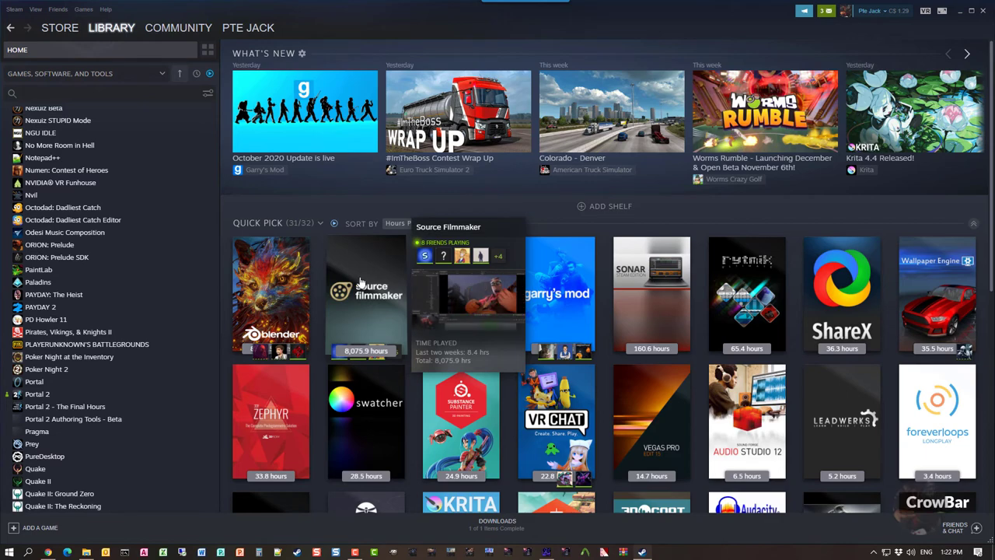
{"action": "right_click", "coordinate": [361, 281]}
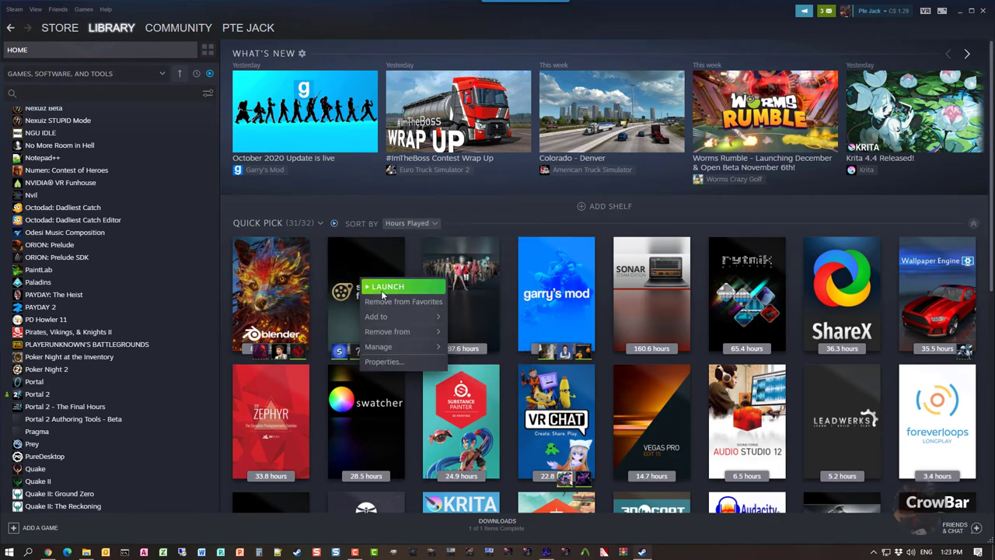
{"action": "left_click", "coordinate": [385, 287]}
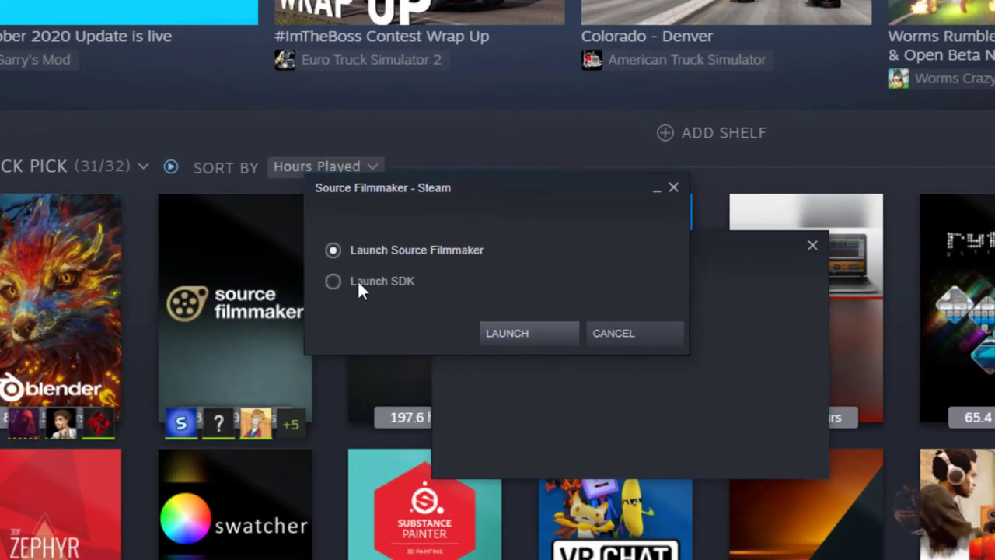
{"action": "left_click", "coordinate": [332, 281]}
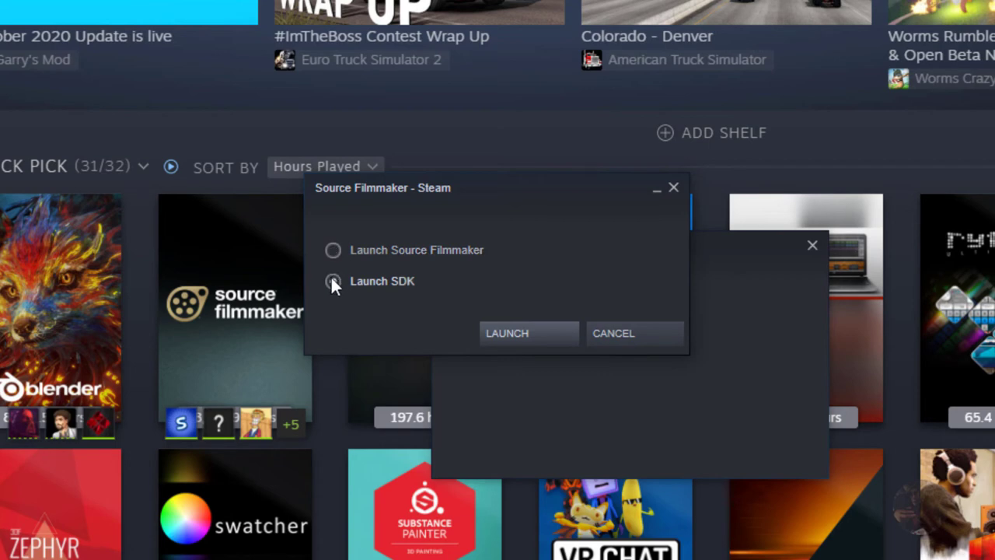
{"action": "left_click", "coordinate": [521, 336]}
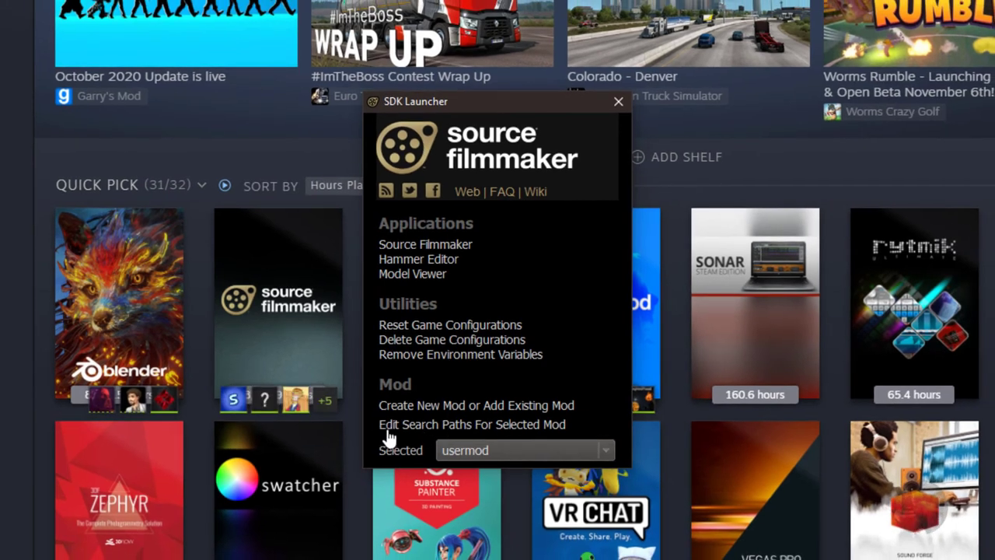
Open the search paths of the selected usermod mod for editing and enable TF2_extracts
{"action": "left_click", "coordinate": [457, 426]}
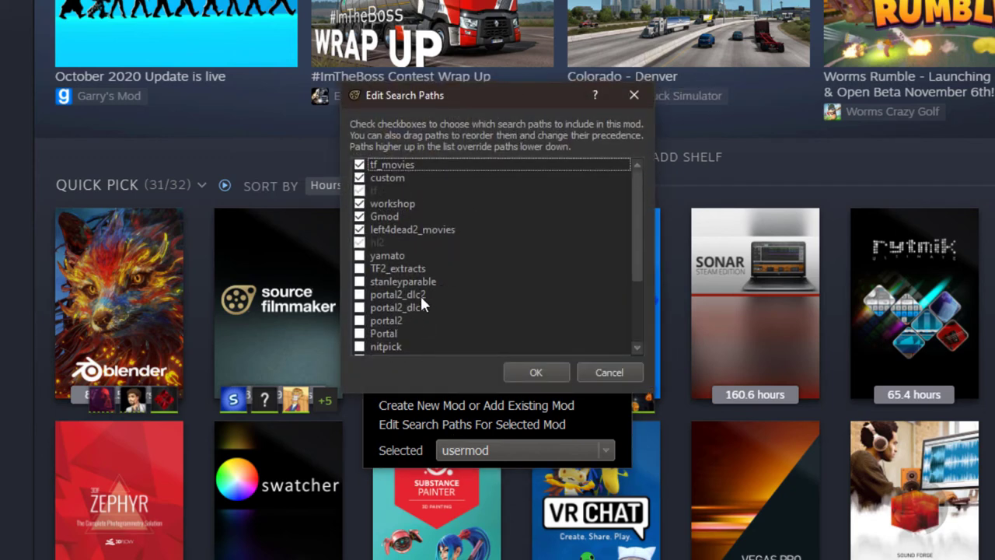
{"action": "scroll", "coordinate": [420, 303], "scroll_direction": "down", "scroll_amount": 3}
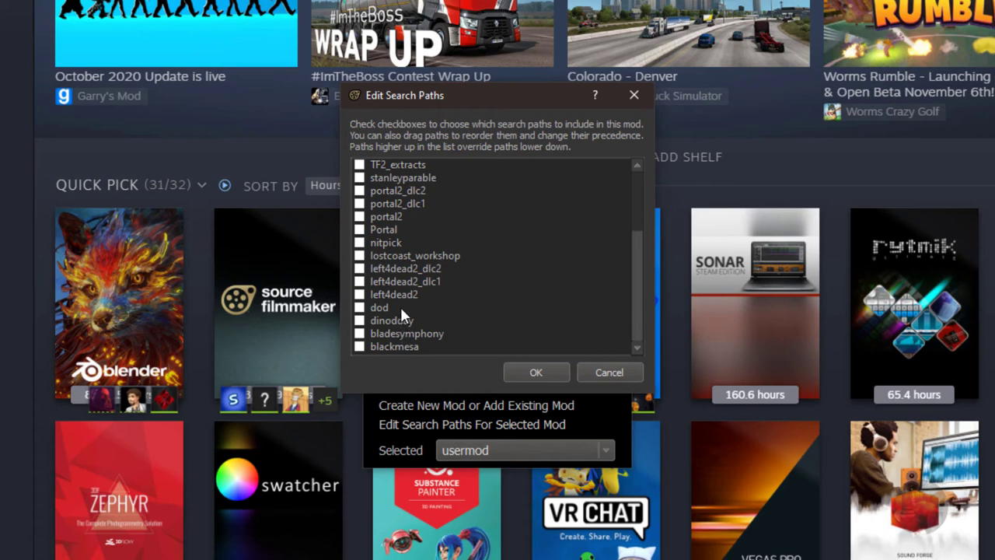
{"action": "scroll", "coordinate": [401, 311], "scroll_direction": "up", "scroll_amount": 2}
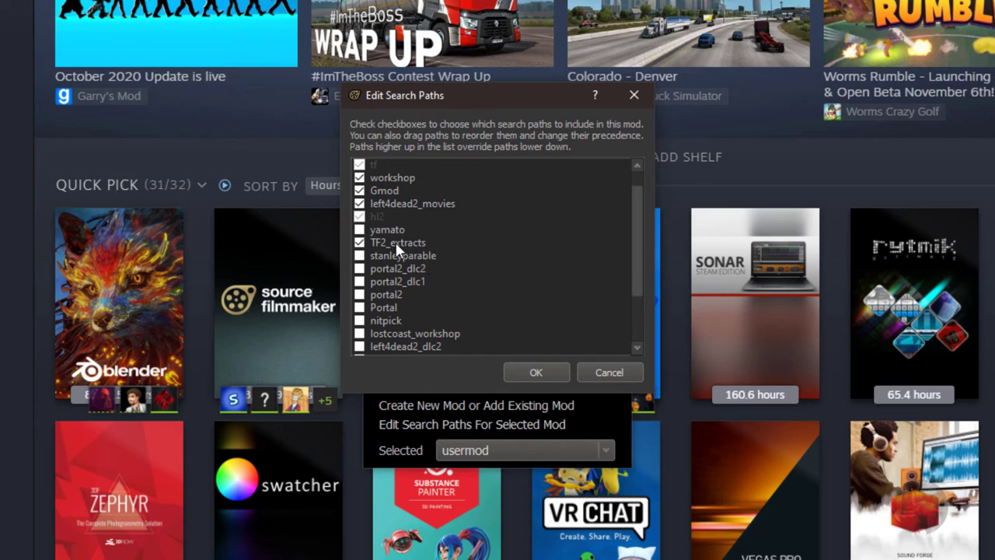
{"action": "scroll", "coordinate": [425, 248], "scroll_direction": "up", "scroll_amount": 1}
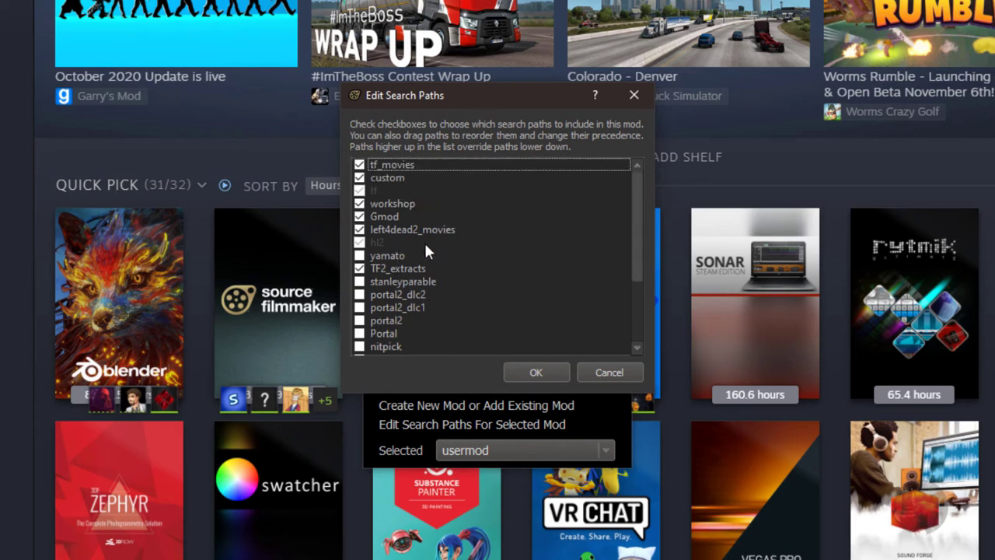
Move the TF2_extracts search path up to directly below custom, above tf, and accept the edited search paths
{"action": "left_click", "coordinate": [387, 266]}
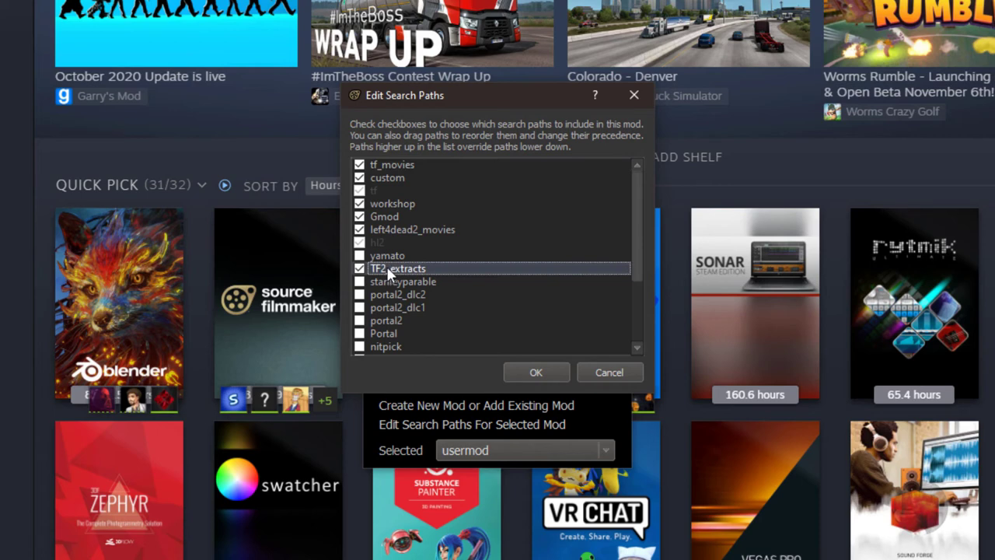
{"action": "left_click_drag", "start_coordinate": [387, 266], "coordinate": [392, 256]}
{"action": "left_click_drag", "start_coordinate": [391, 228], "coordinate": [385, 179]}
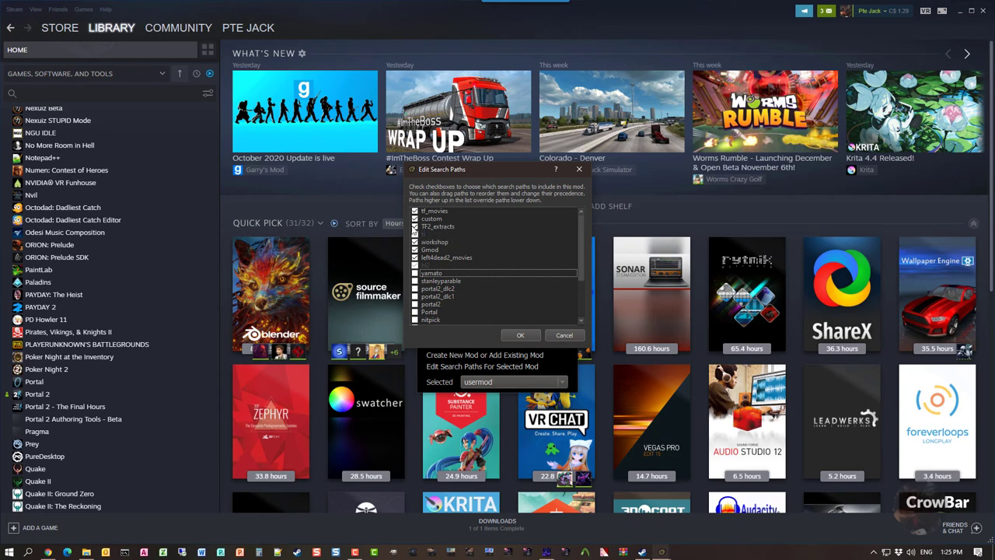
{"action": "left_click", "coordinate": [522, 337]}
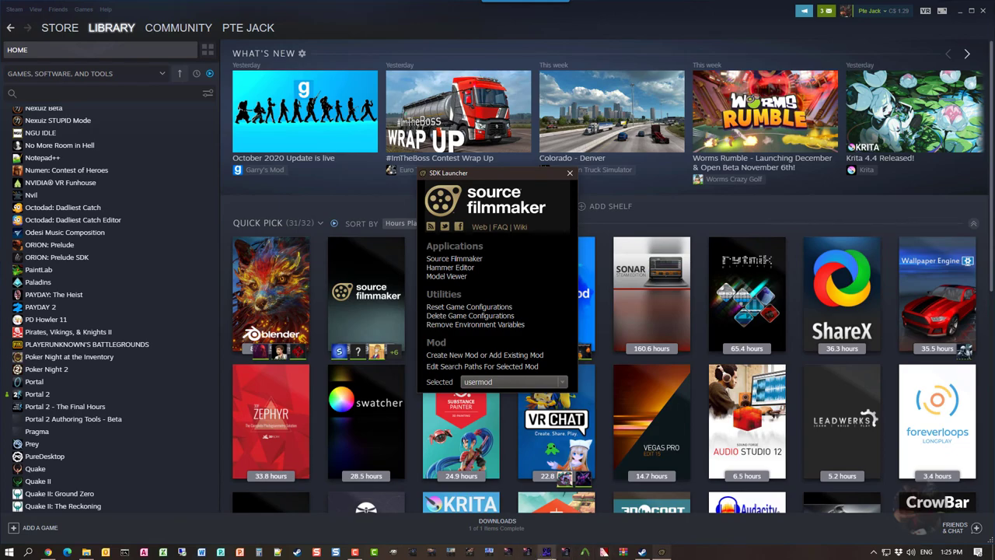
{"action": "mouse_move", "coordinate": [546, 554]}
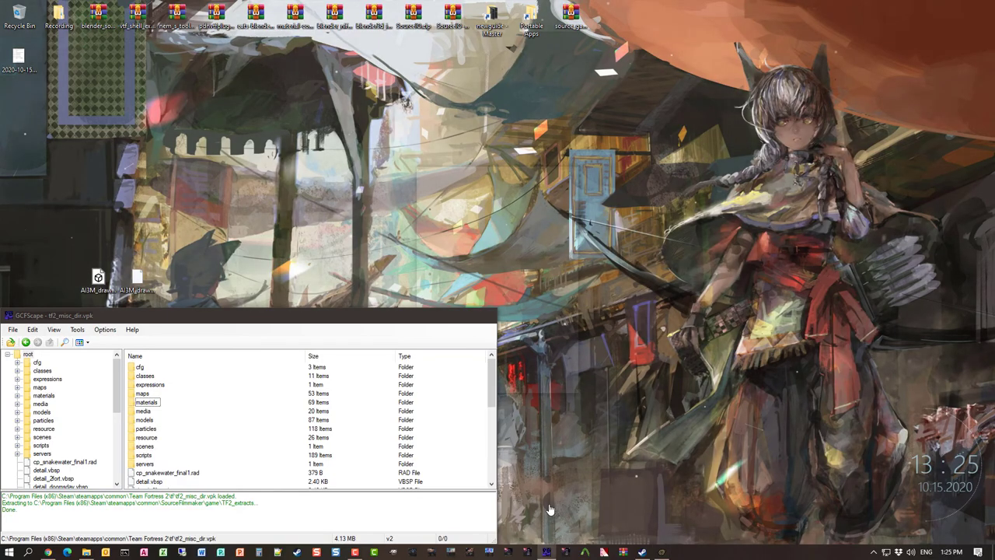
Launch Source Filmmaker from the SDK Launcher and move the launcher window out of the way
{"action": "left_click", "coordinate": [544, 513]}
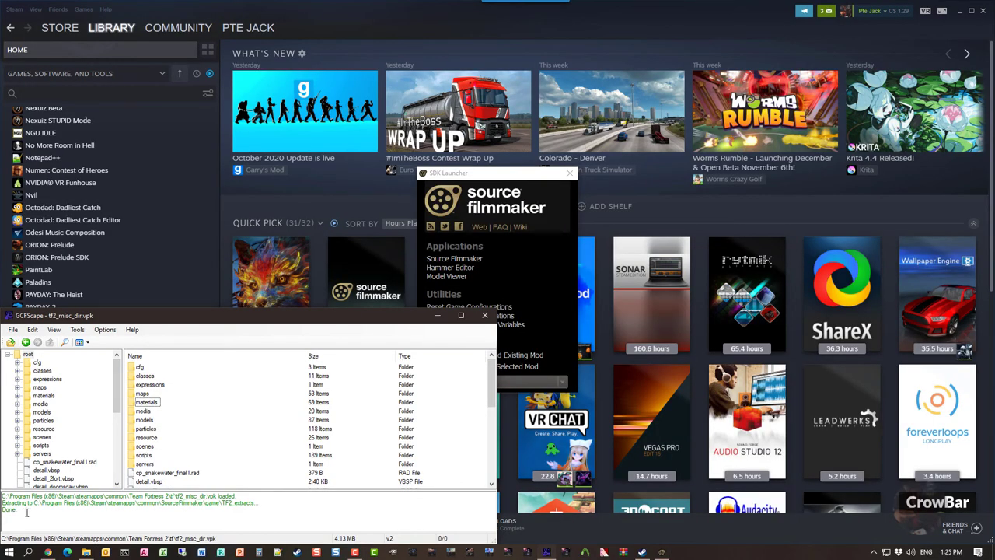
{"action": "left_click", "coordinate": [496, 174]}
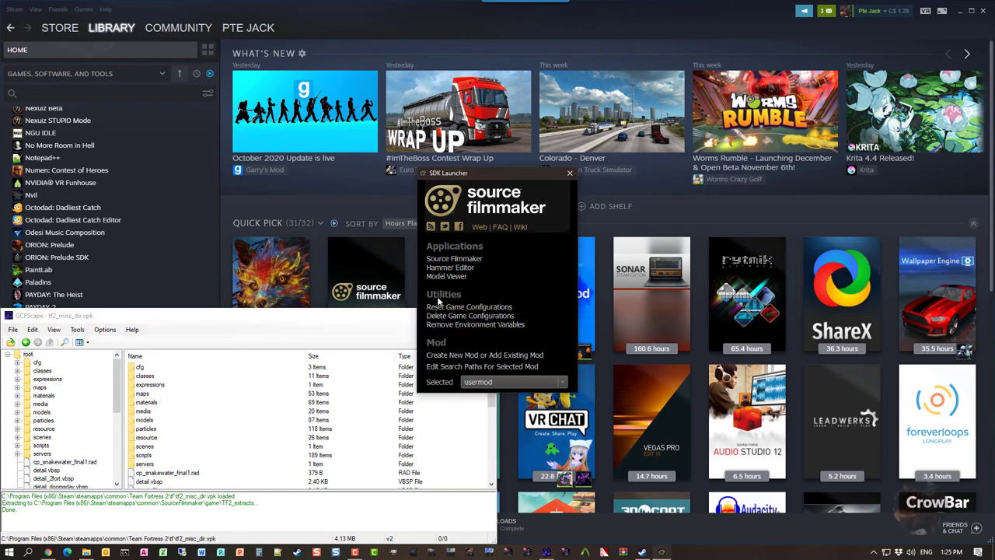
{"action": "double_click", "coordinate": [448, 261]}
{"action": "left_click_drag", "start_coordinate": [512, 172], "coordinate": [458, 83]}
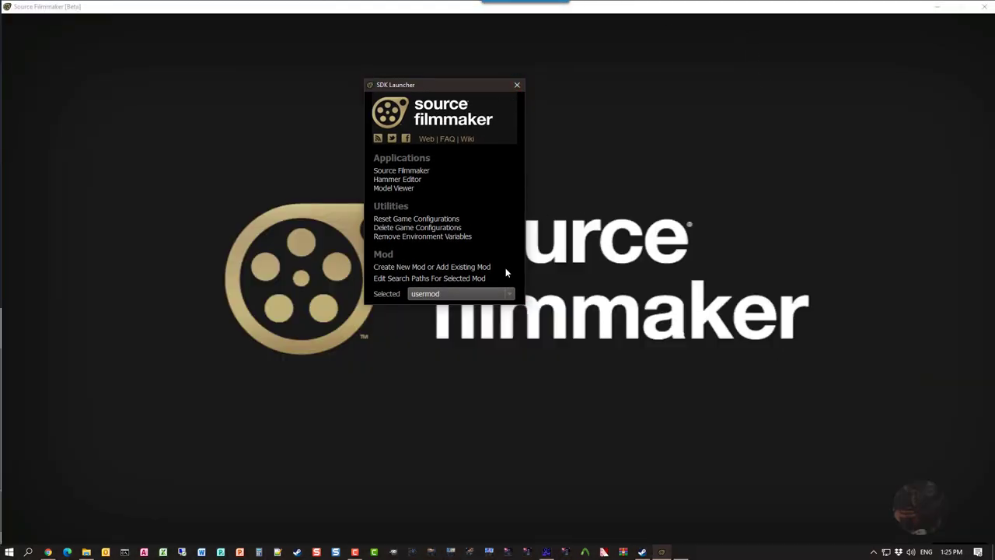
{"action": "left_click_drag", "start_coordinate": [454, 85], "coordinate": [835, 506]}
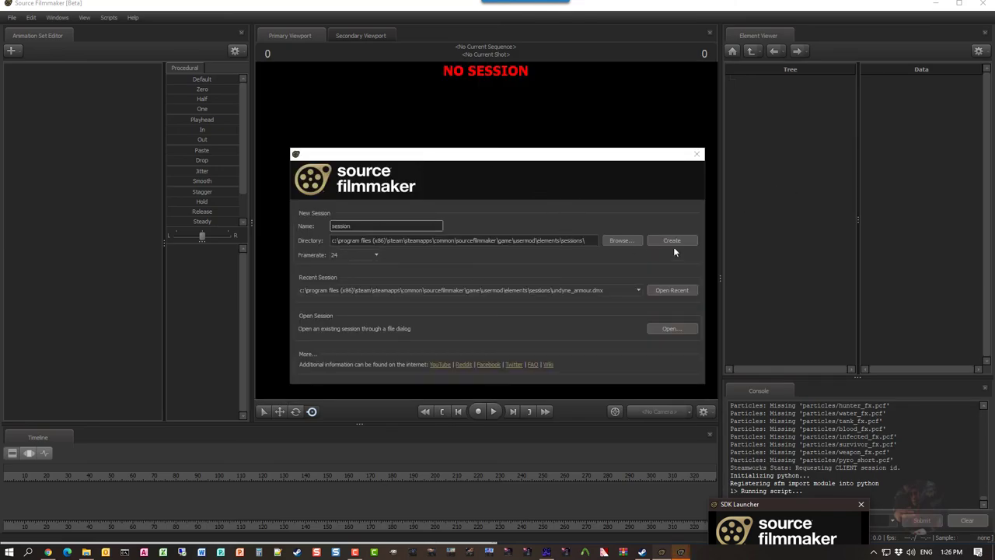
Dismiss the startup session dialog and cancel both the Workshop download queue and the removal of unsubscribed files
{"action": "left_click", "coordinate": [696, 154]}
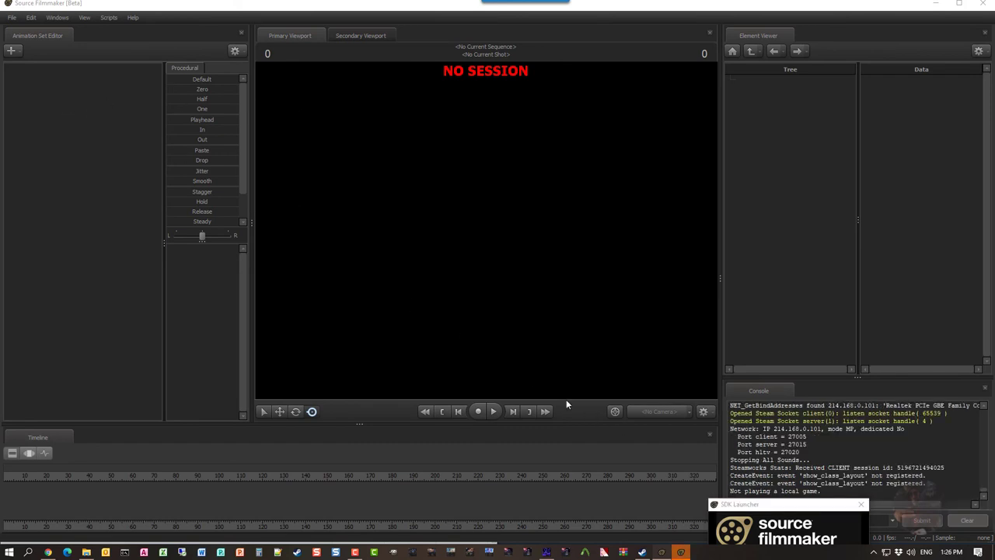
{"action": "left_click", "coordinate": [96, 143]}
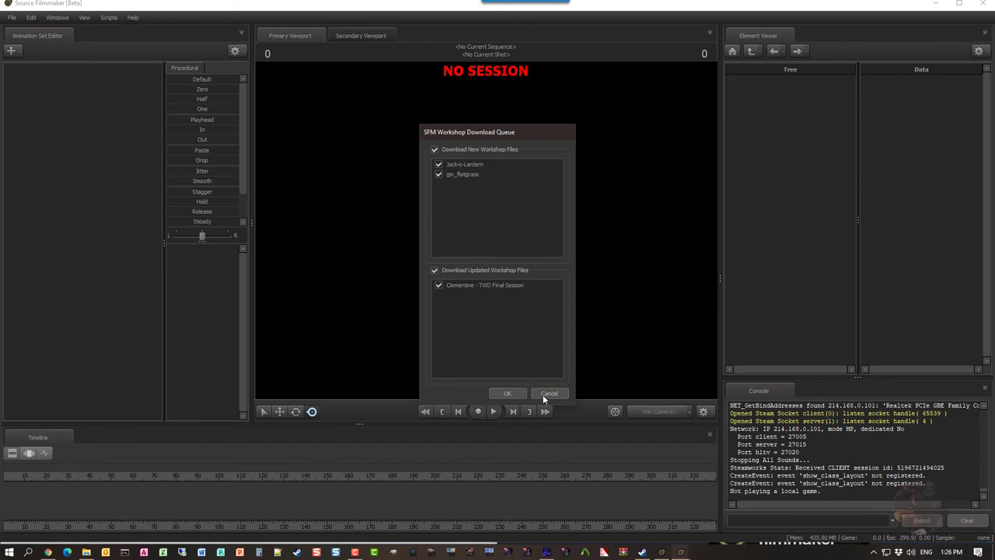
{"action": "left_click", "coordinate": [545, 393]}
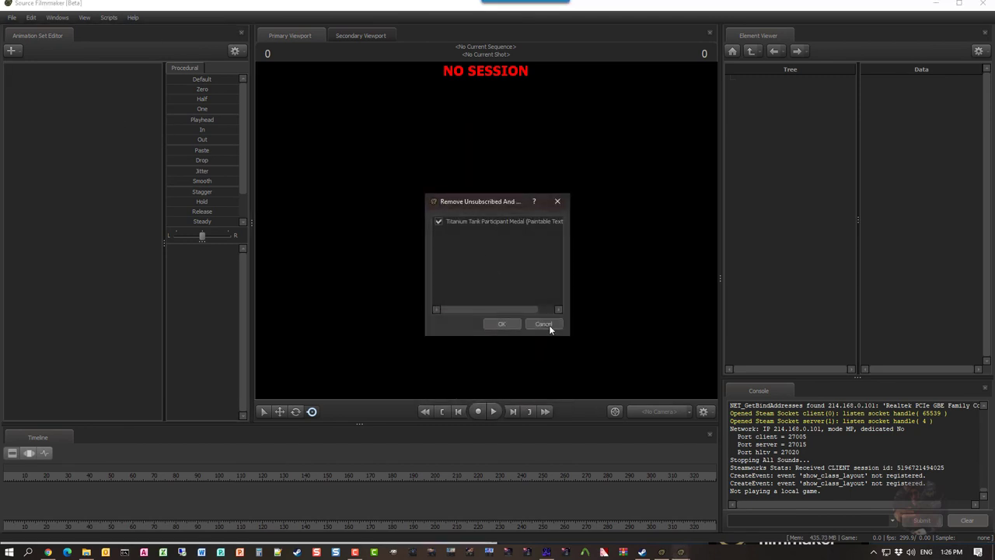
{"action": "left_click", "coordinate": [545, 324]}
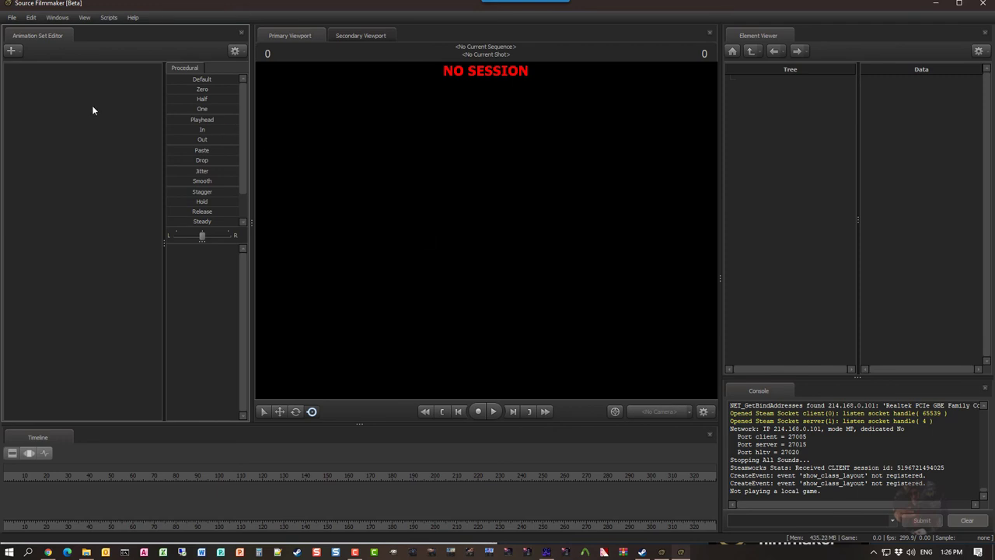
Create a new session named session in the usermod sessions folder at a framerate of 24
{"action": "left_click", "coordinate": [12, 18]}
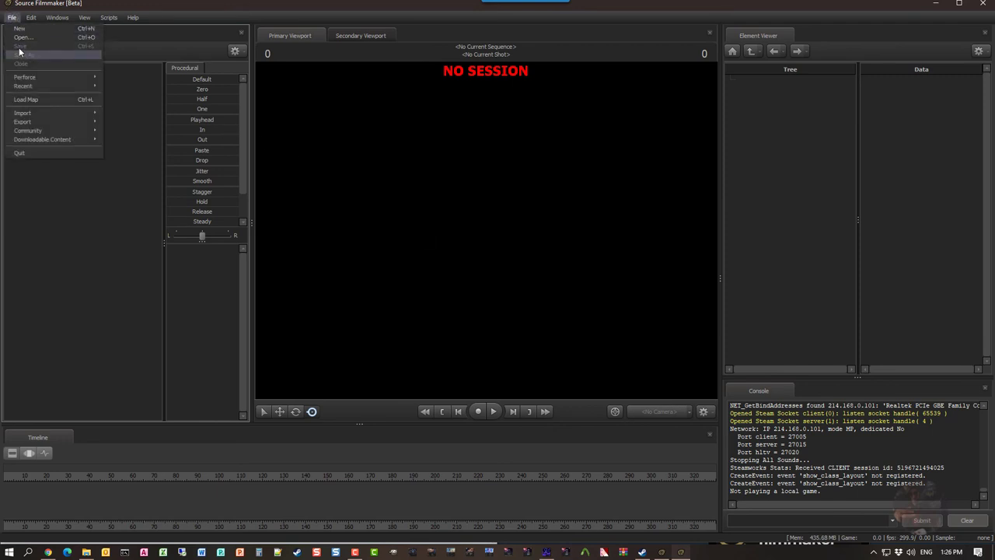
{"action": "left_click", "coordinate": [19, 28]}
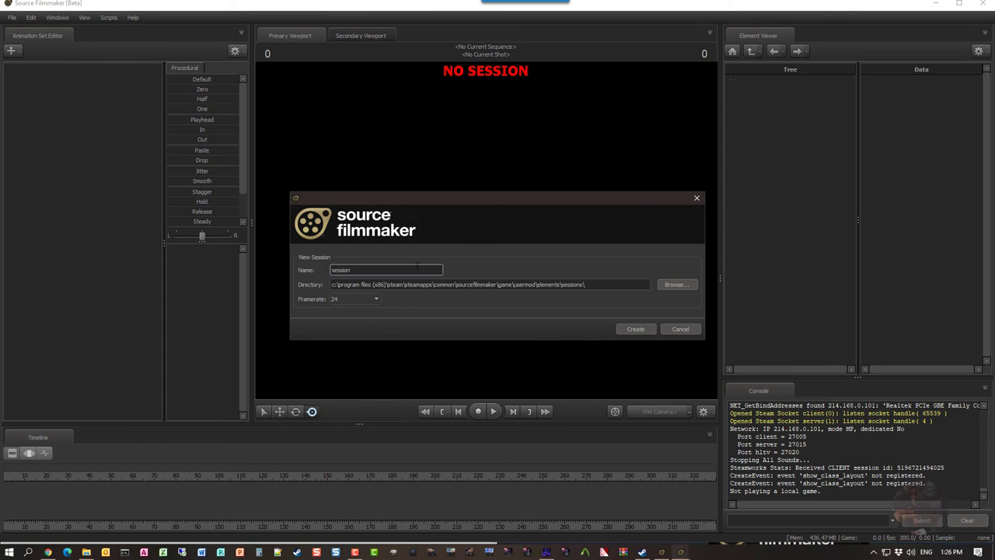
{"action": "left_click", "coordinate": [631, 330]}
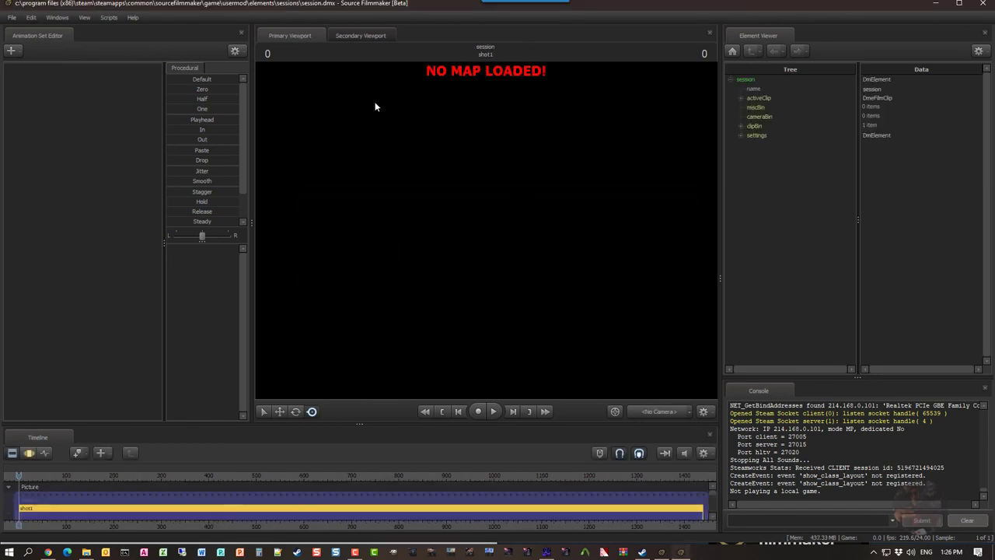
Start an animation set for a new model, check the available mod filters, and widen the model list filtered by 2020
{"action": "right_click", "coordinate": [96, 123]}
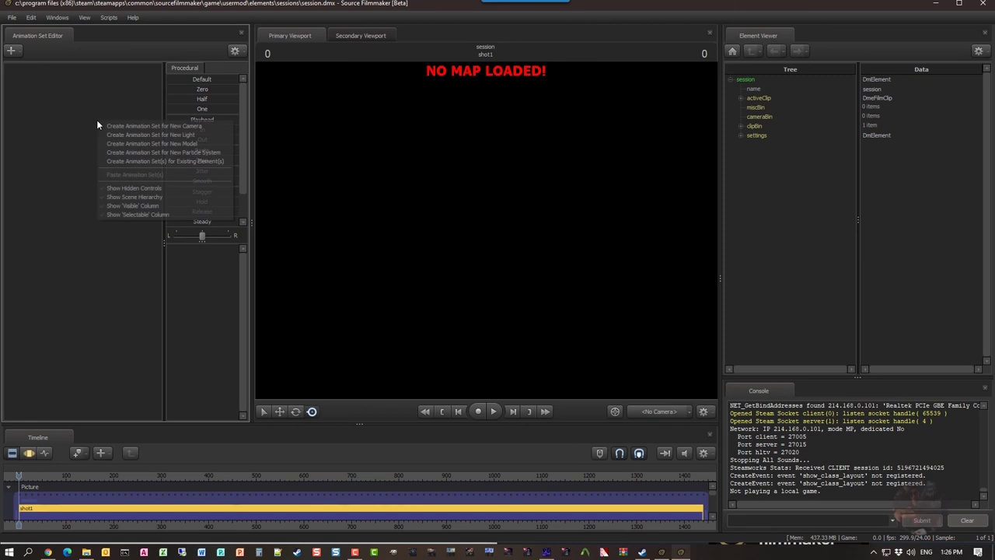
{"action": "left_click", "coordinate": [157, 145]}
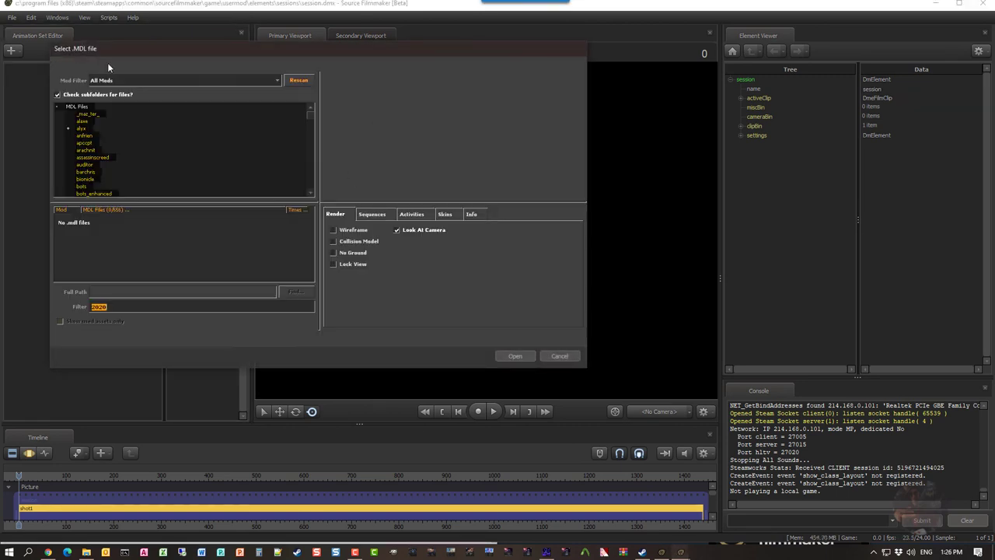
{"action": "left_click", "coordinate": [278, 80]}
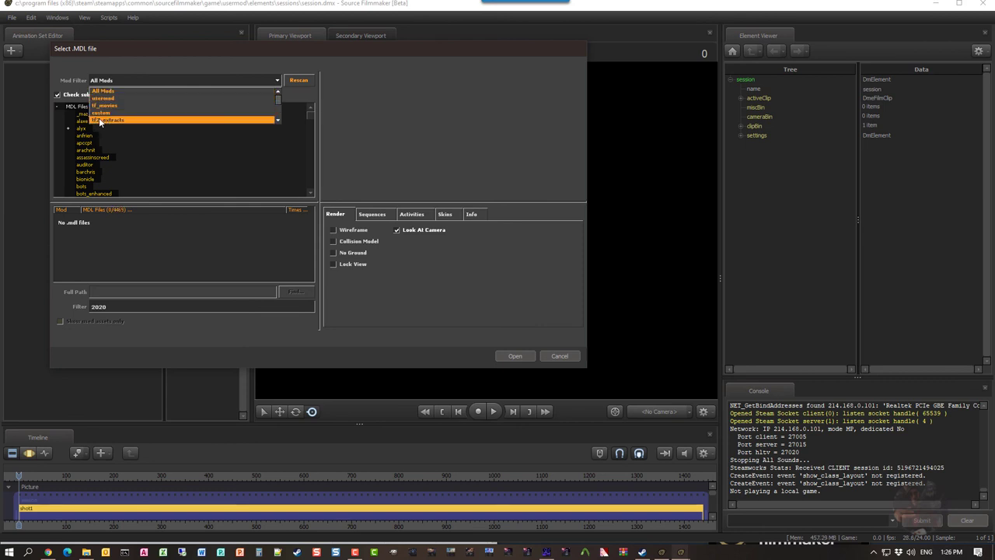
{"action": "left_click", "coordinate": [114, 307]}
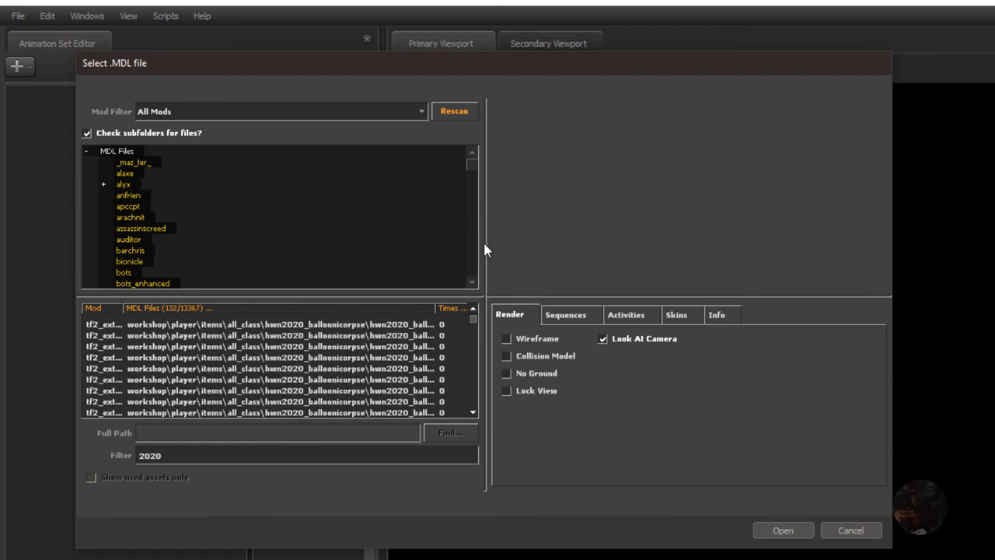
{"action": "left_click_drag", "start_coordinate": [486, 246], "coordinate": [702, 244]}
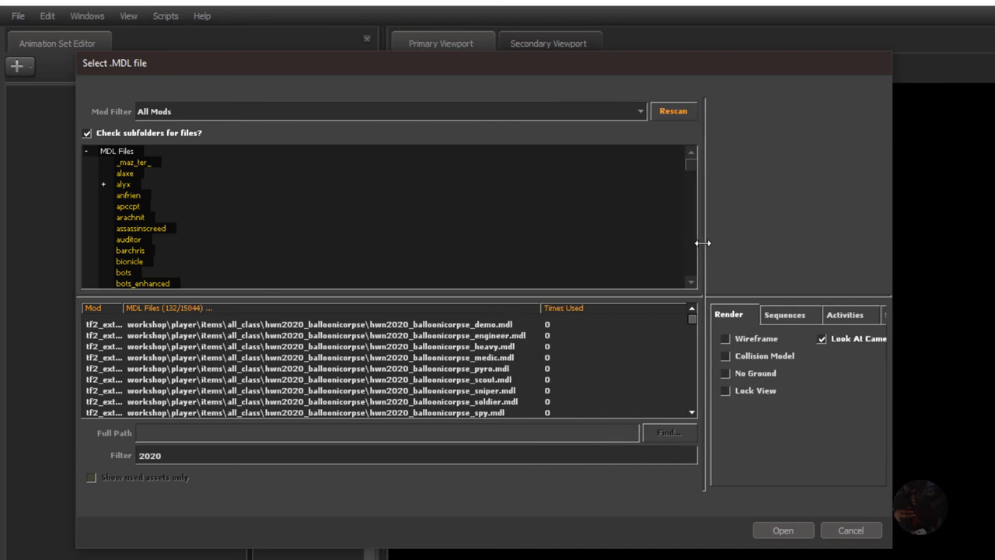
Preview the hwn2020_balloonicorpse class models from the tf2_extracts mod one after another
{"action": "left_click", "coordinate": [329, 325]}
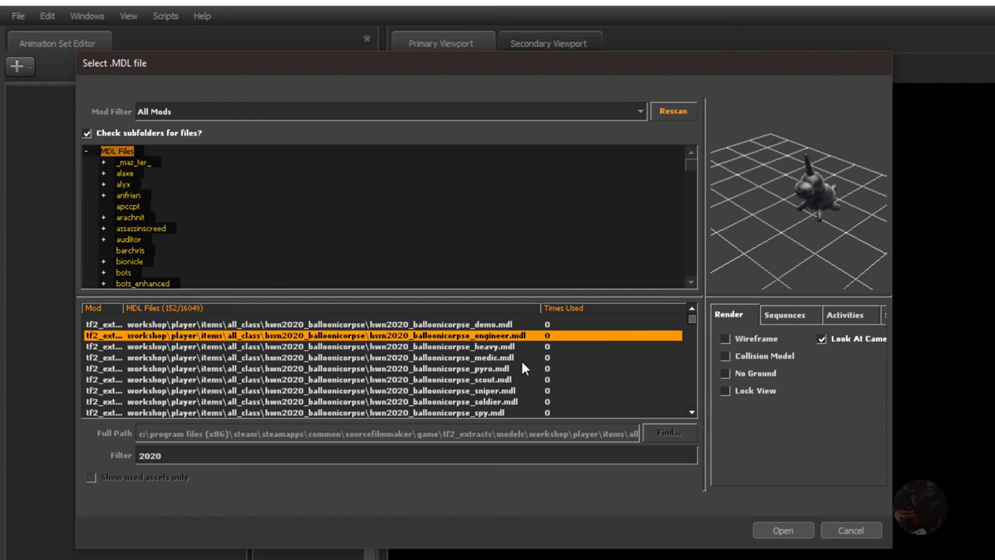
{"action": "key", "text": "Down"}
{"action": "key", "text": "Down"}
{"action": "key", "text": "Down"}
{"action": "key", "text": "Down"}
{"action": "key", "text": "Down"}
{"action": "key", "text": "Down"}
{"action": "key", "text": "Down"}
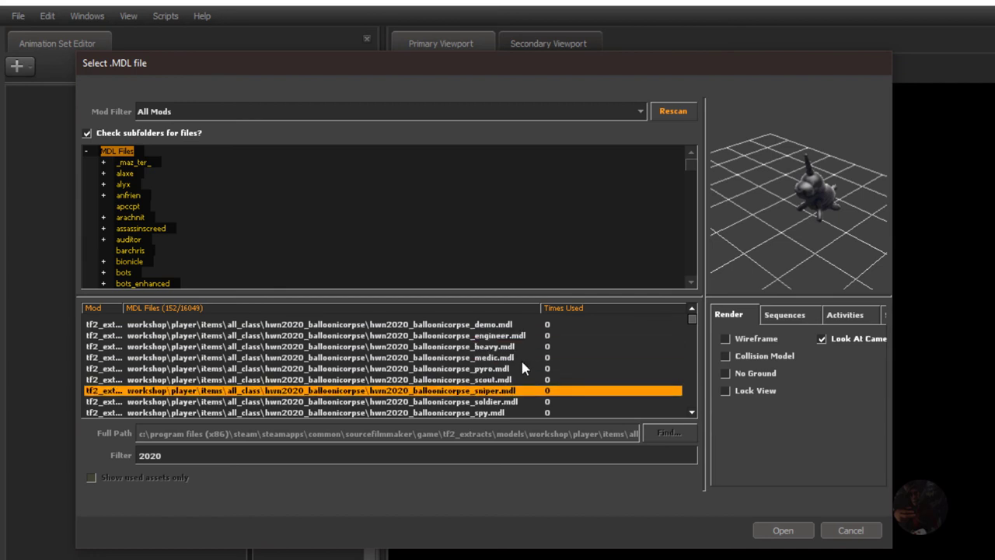